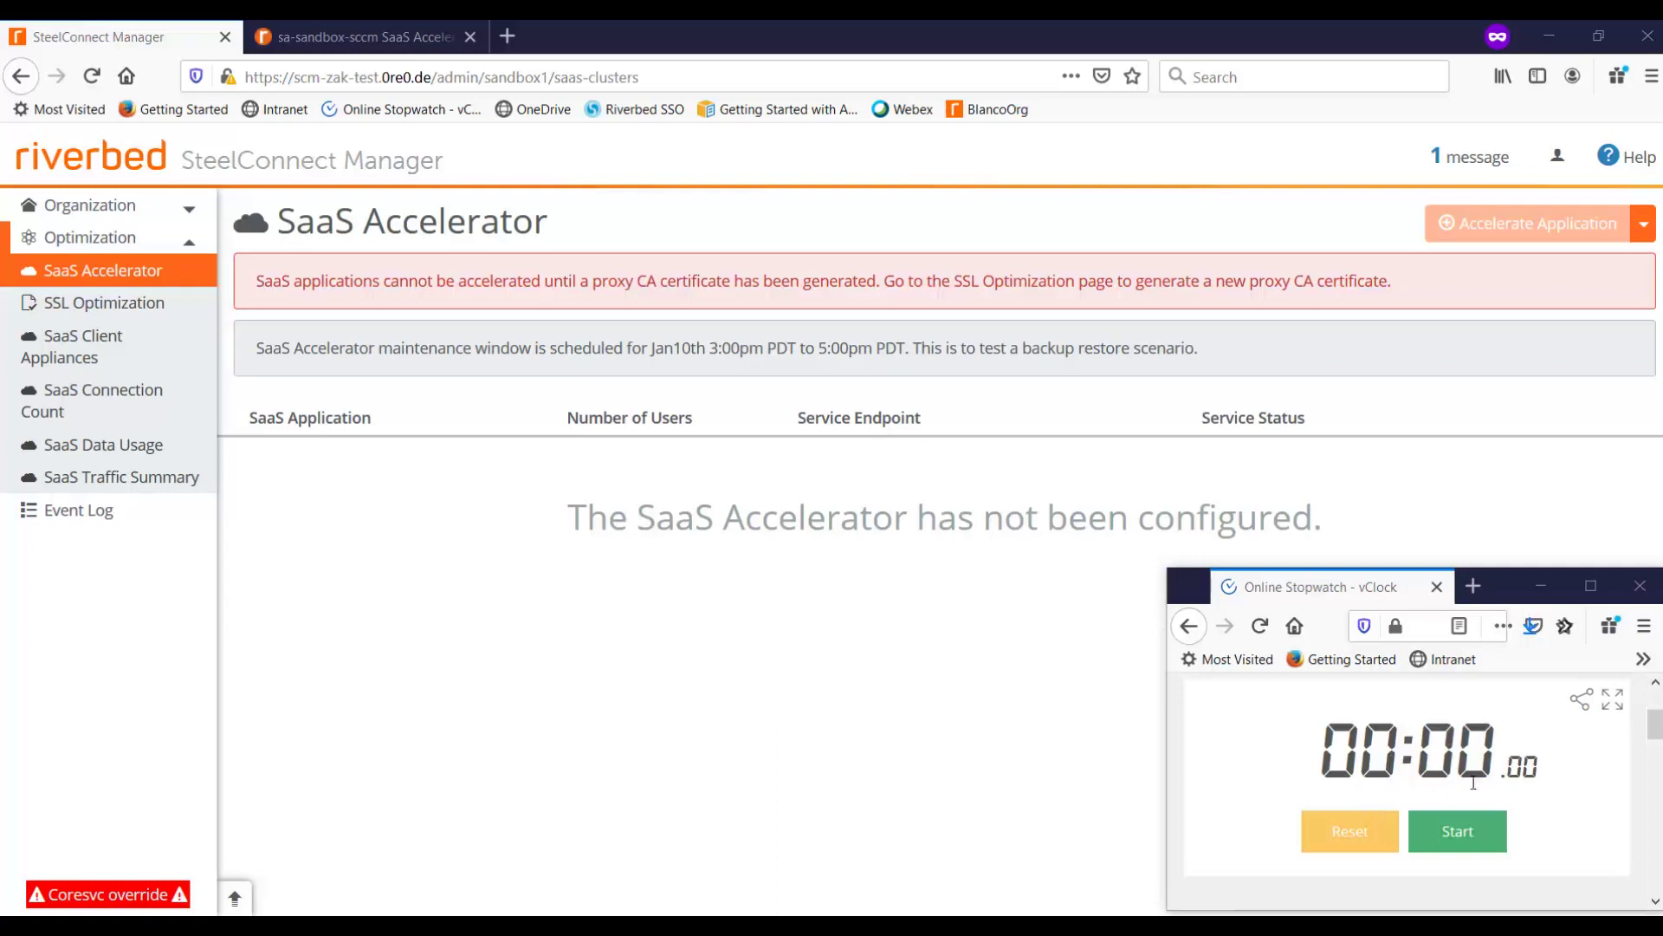
- Start the online stopwatch, then return to SteelConnect Manager's unconfigured SaaS Accelerator page
left_click(1492, 836)
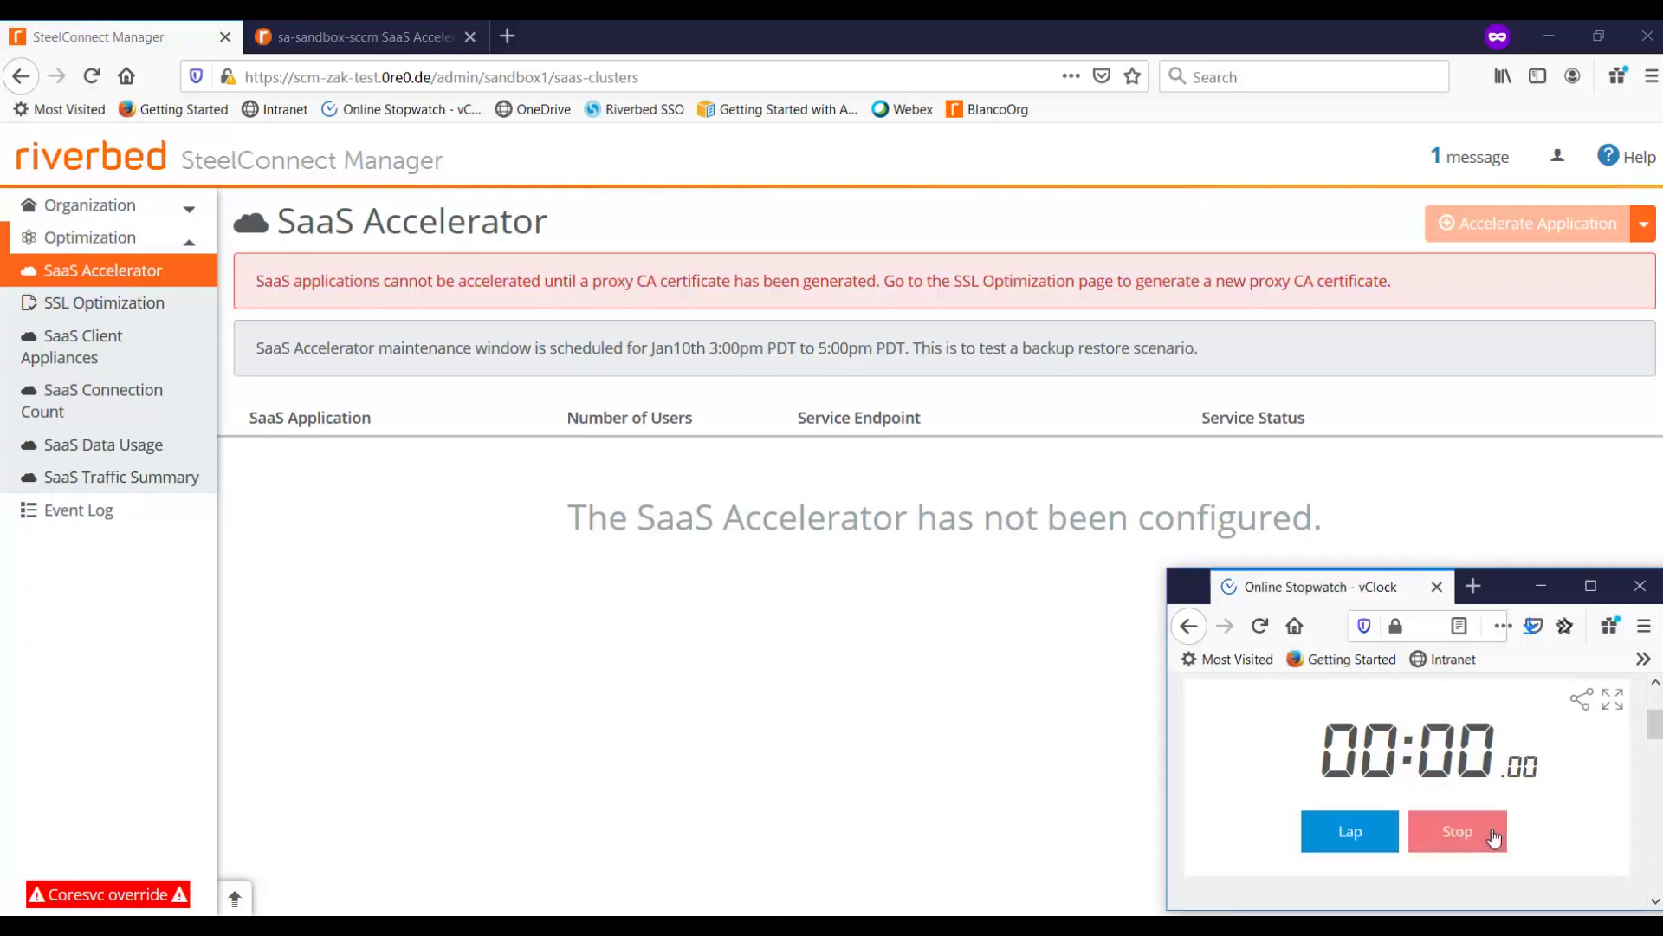
left_click(931, 747)
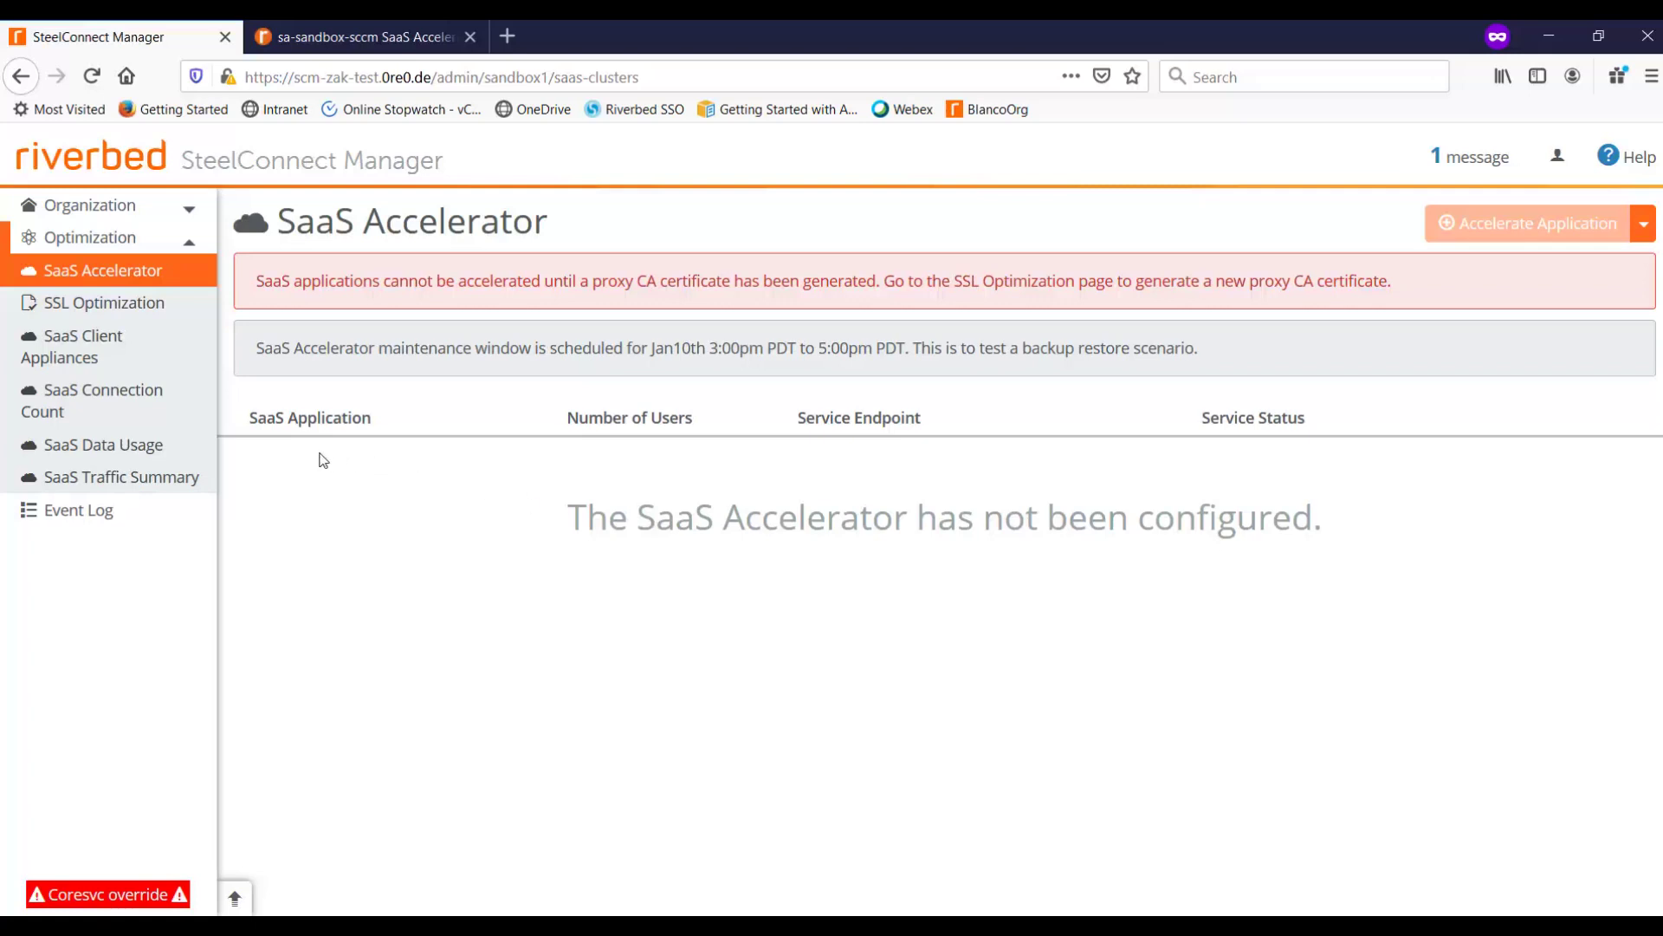
- On the SSL Optimization page, generate a root CA with common name 'ACME Corp Root CA'
left_click(82, 310)
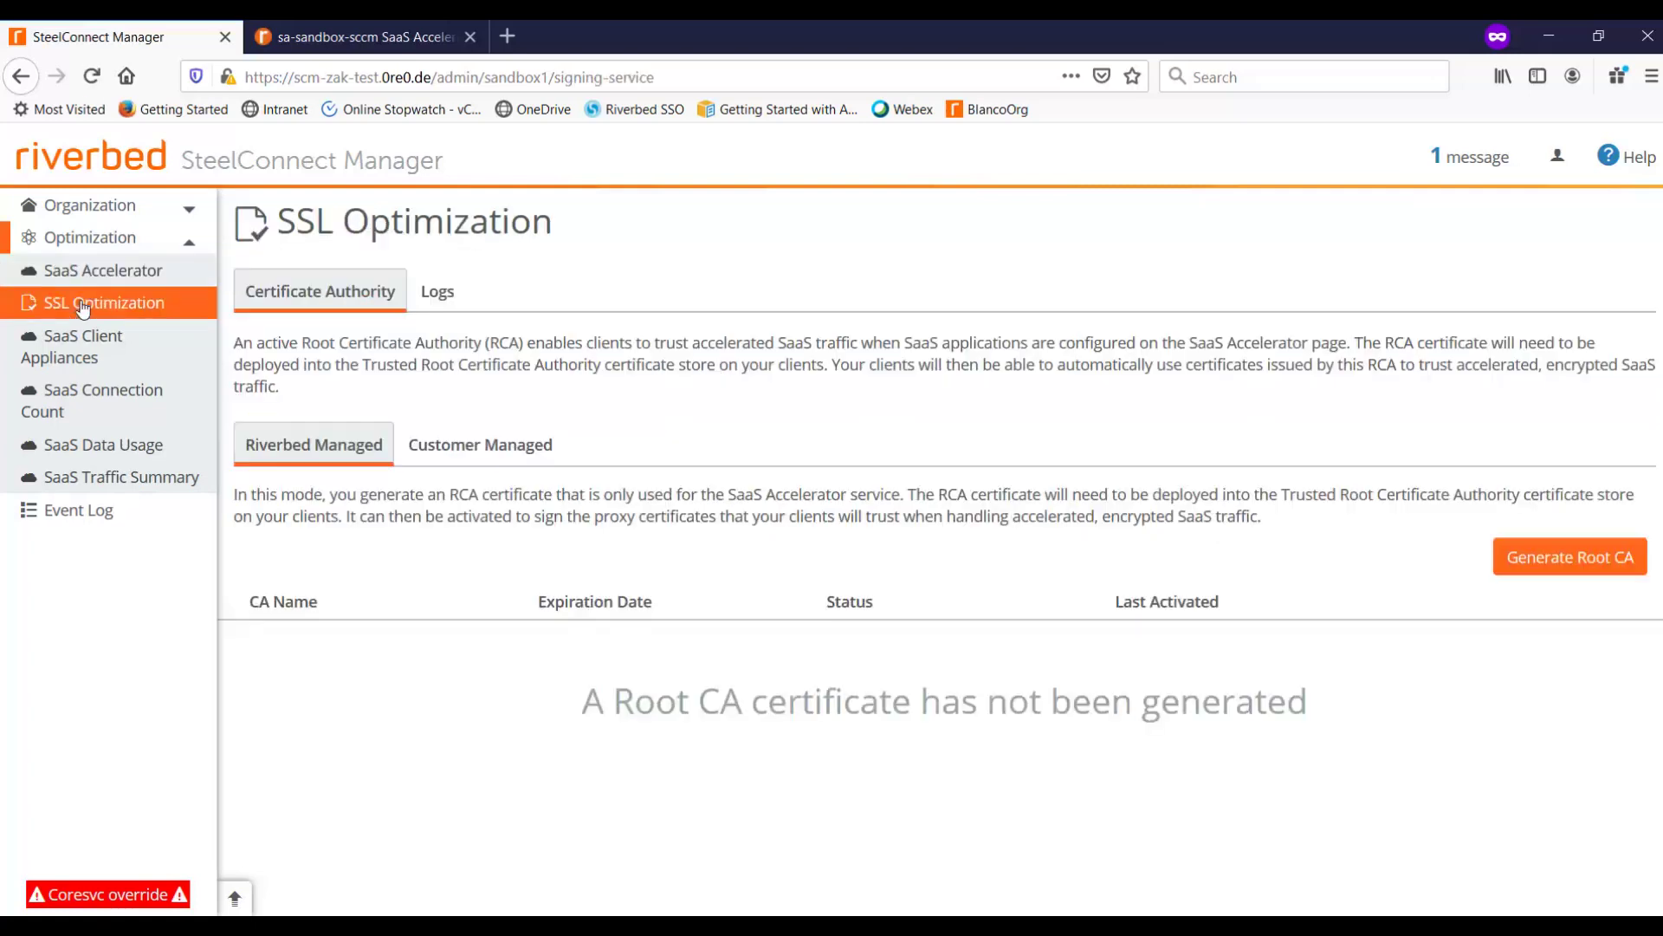
left_click(1519, 563)
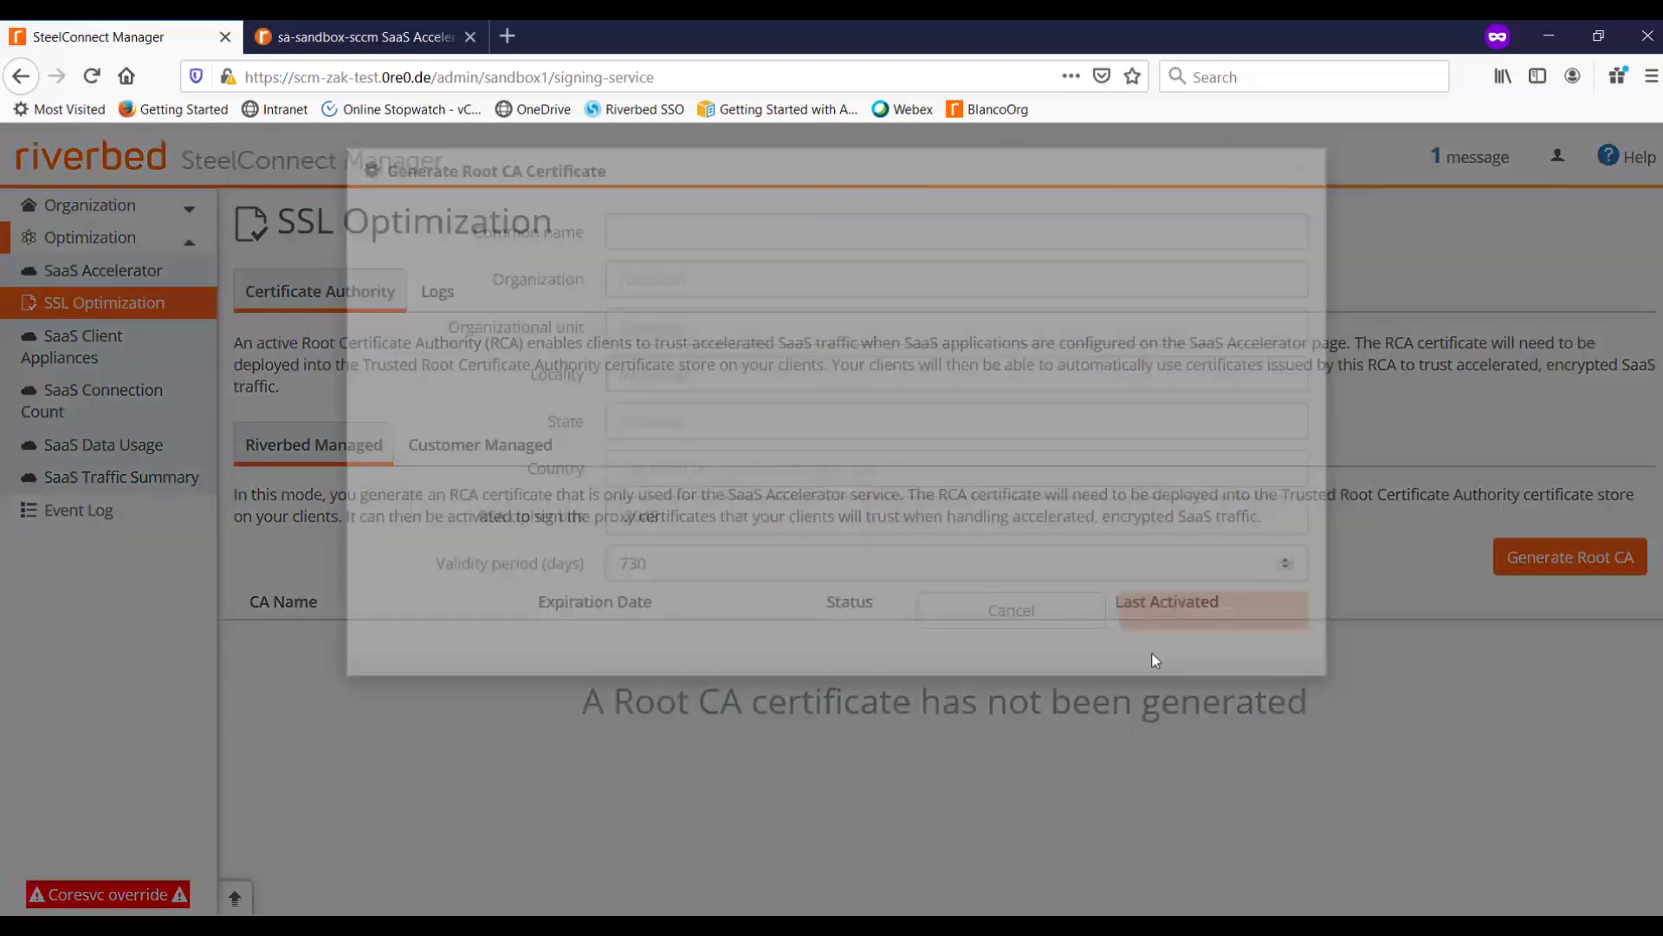
left_click(679, 299)
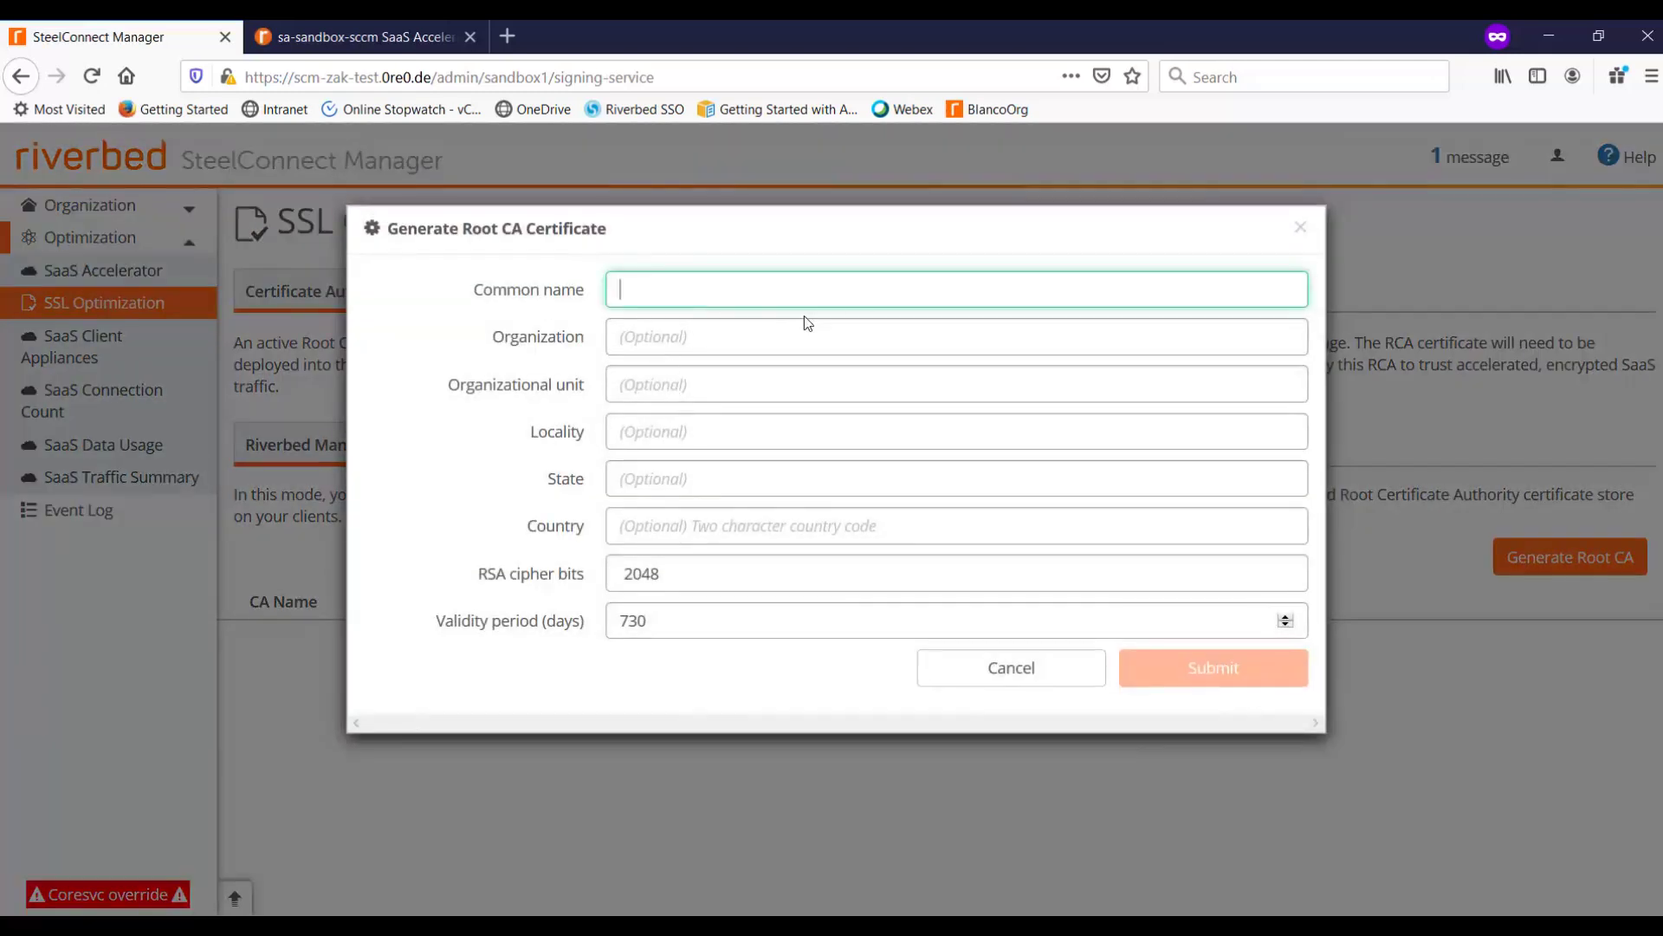
type("ACME Corpt")
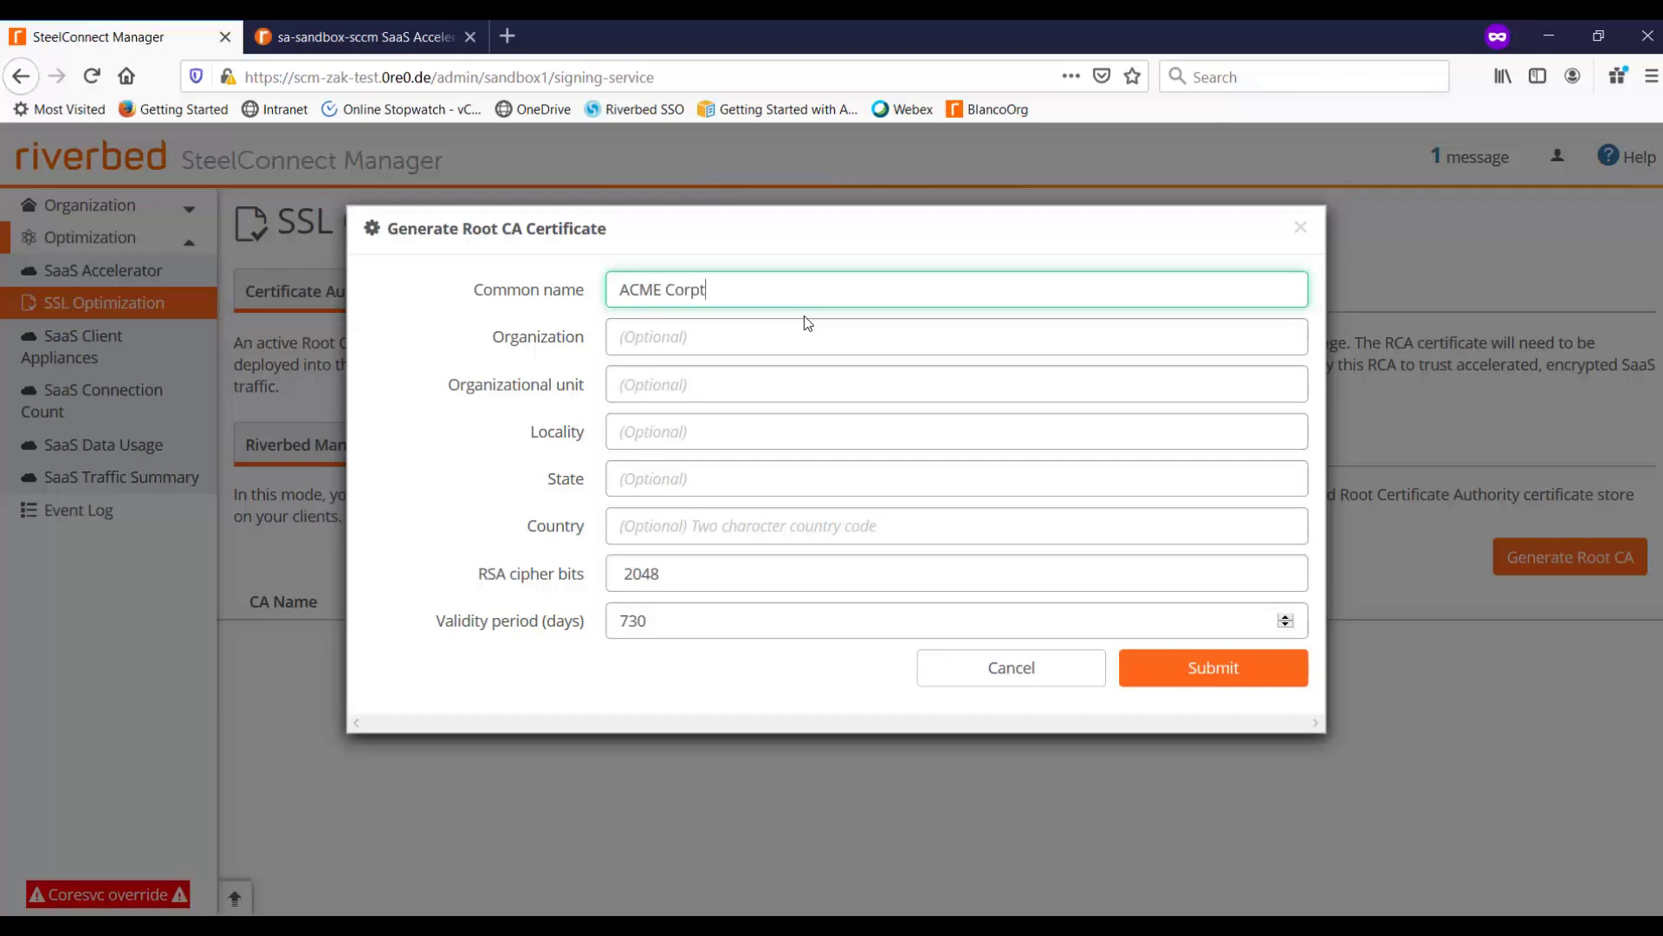
key("BackSpace")
type("Root CA")
left_click(1217, 671)
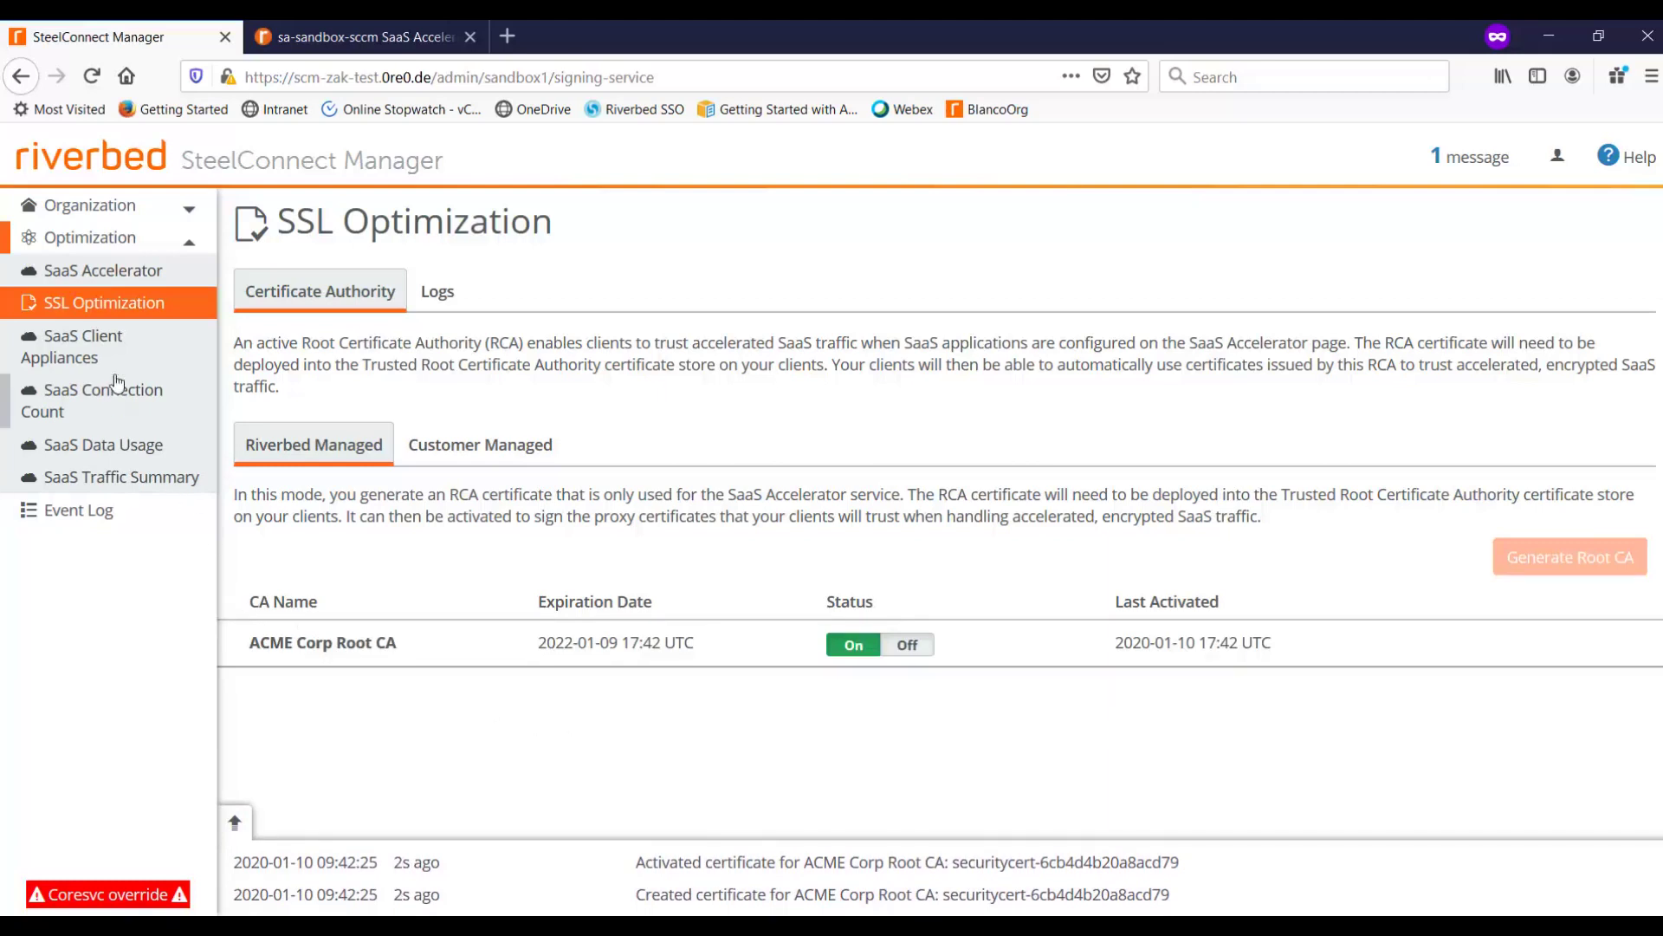
- Accelerate Microsoft Office 365 in the United States region with 200 users
left_click(127, 279)
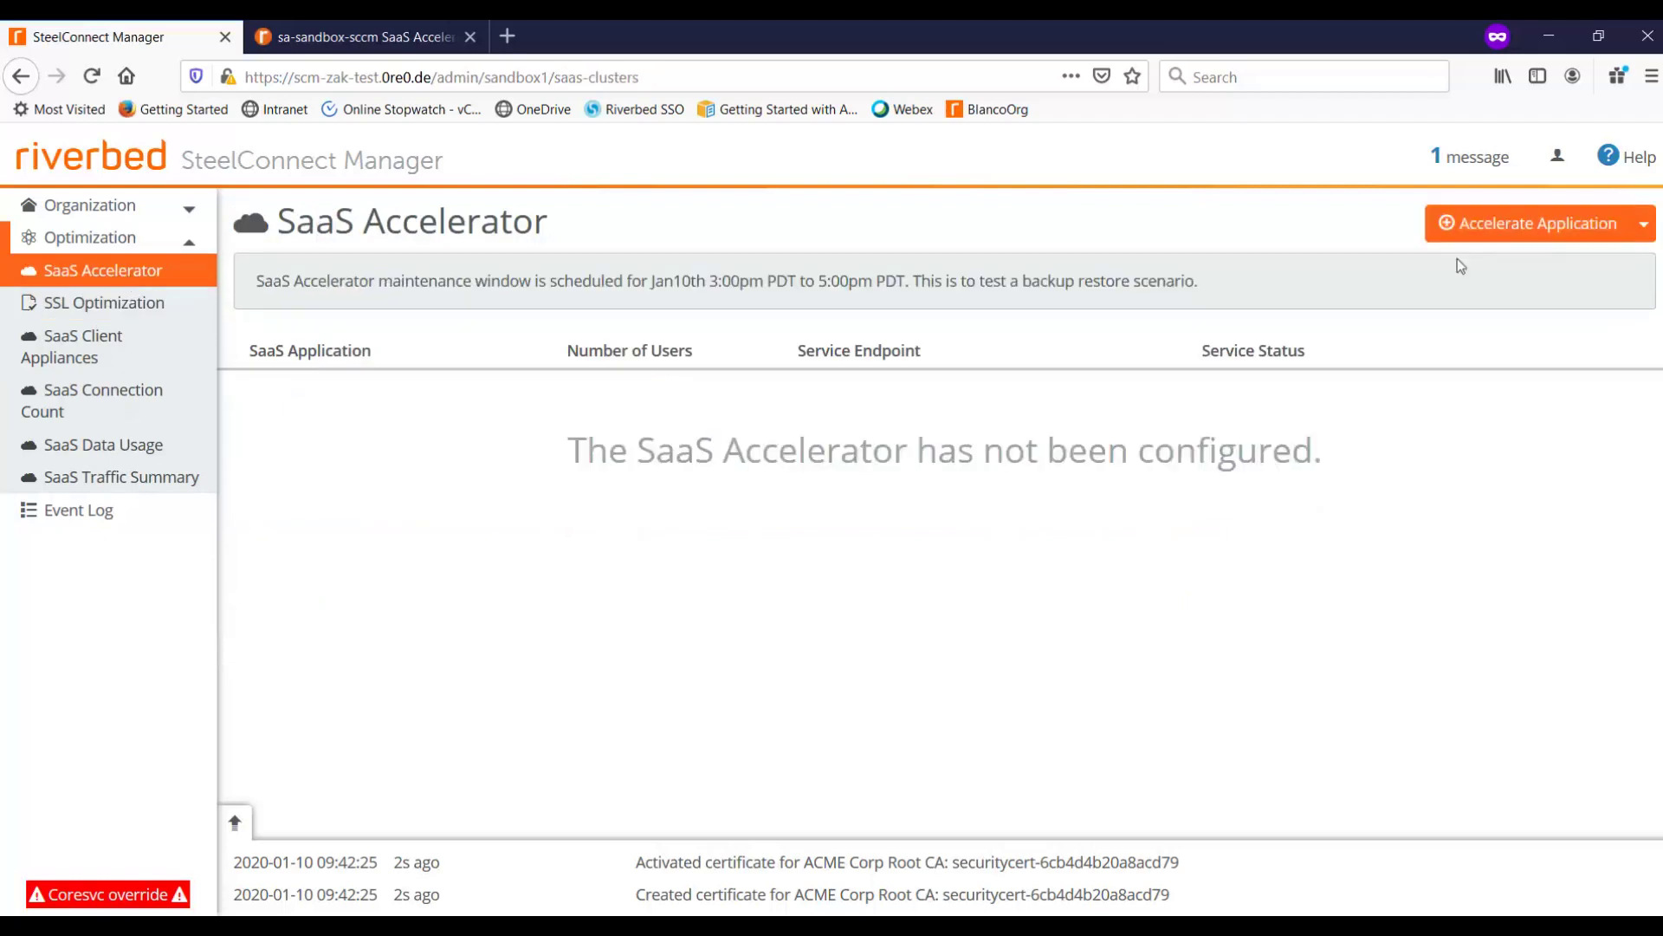
left_click(1497, 236)
left_click(1477, 285)
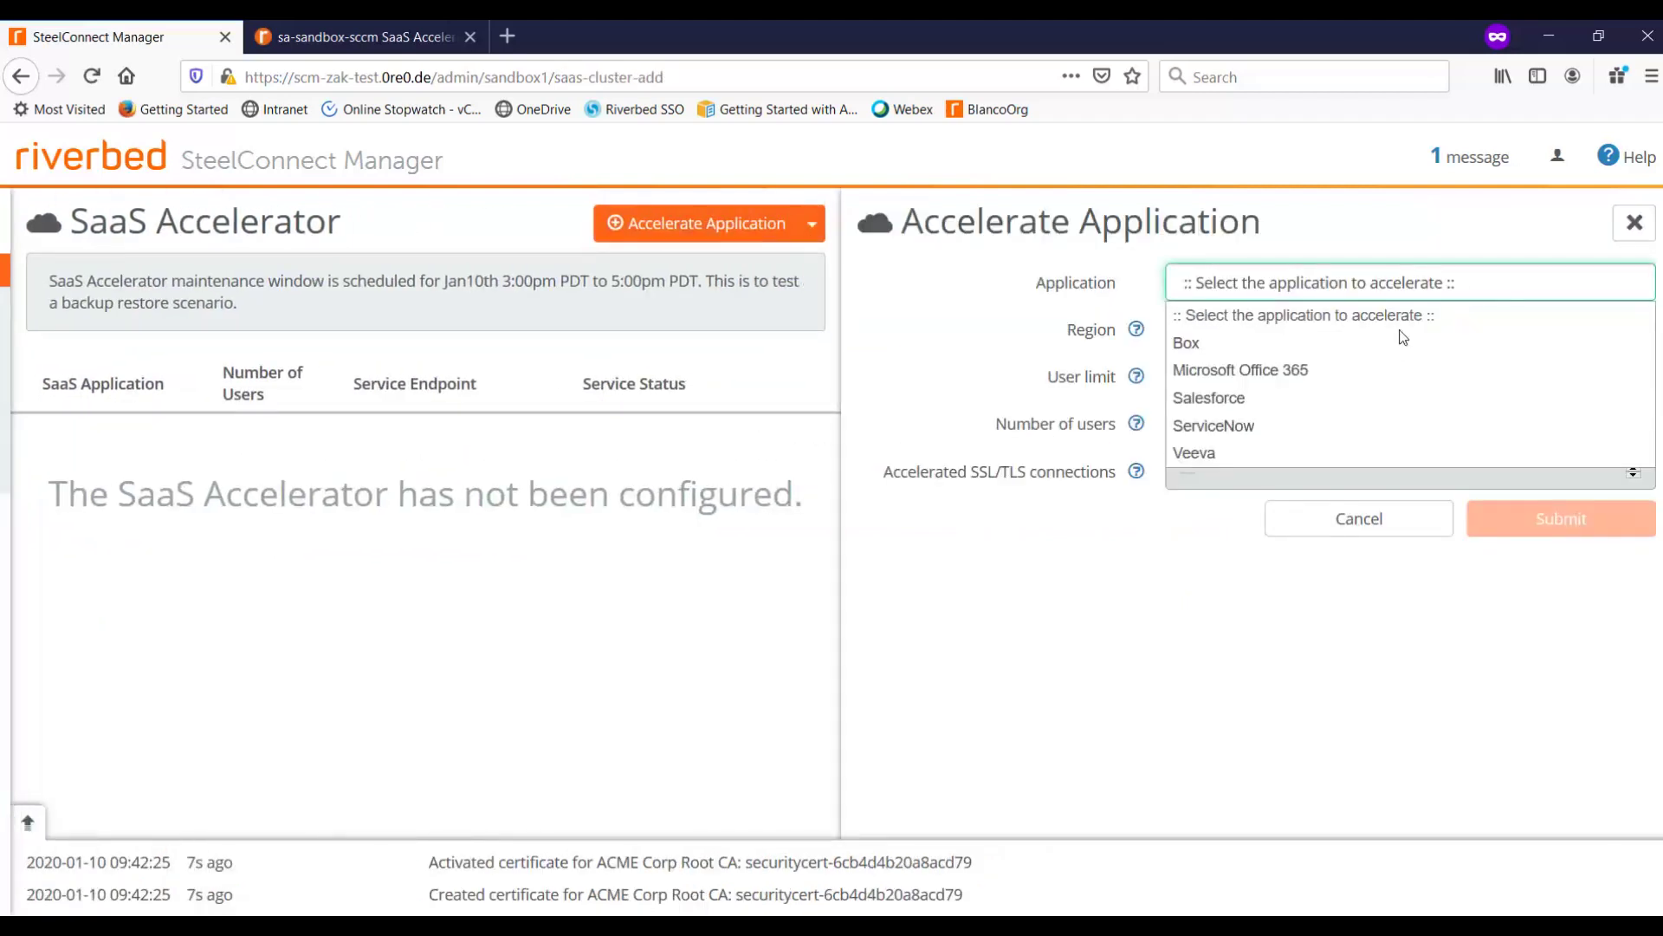
left_click(1403, 367)
left_click(1409, 334)
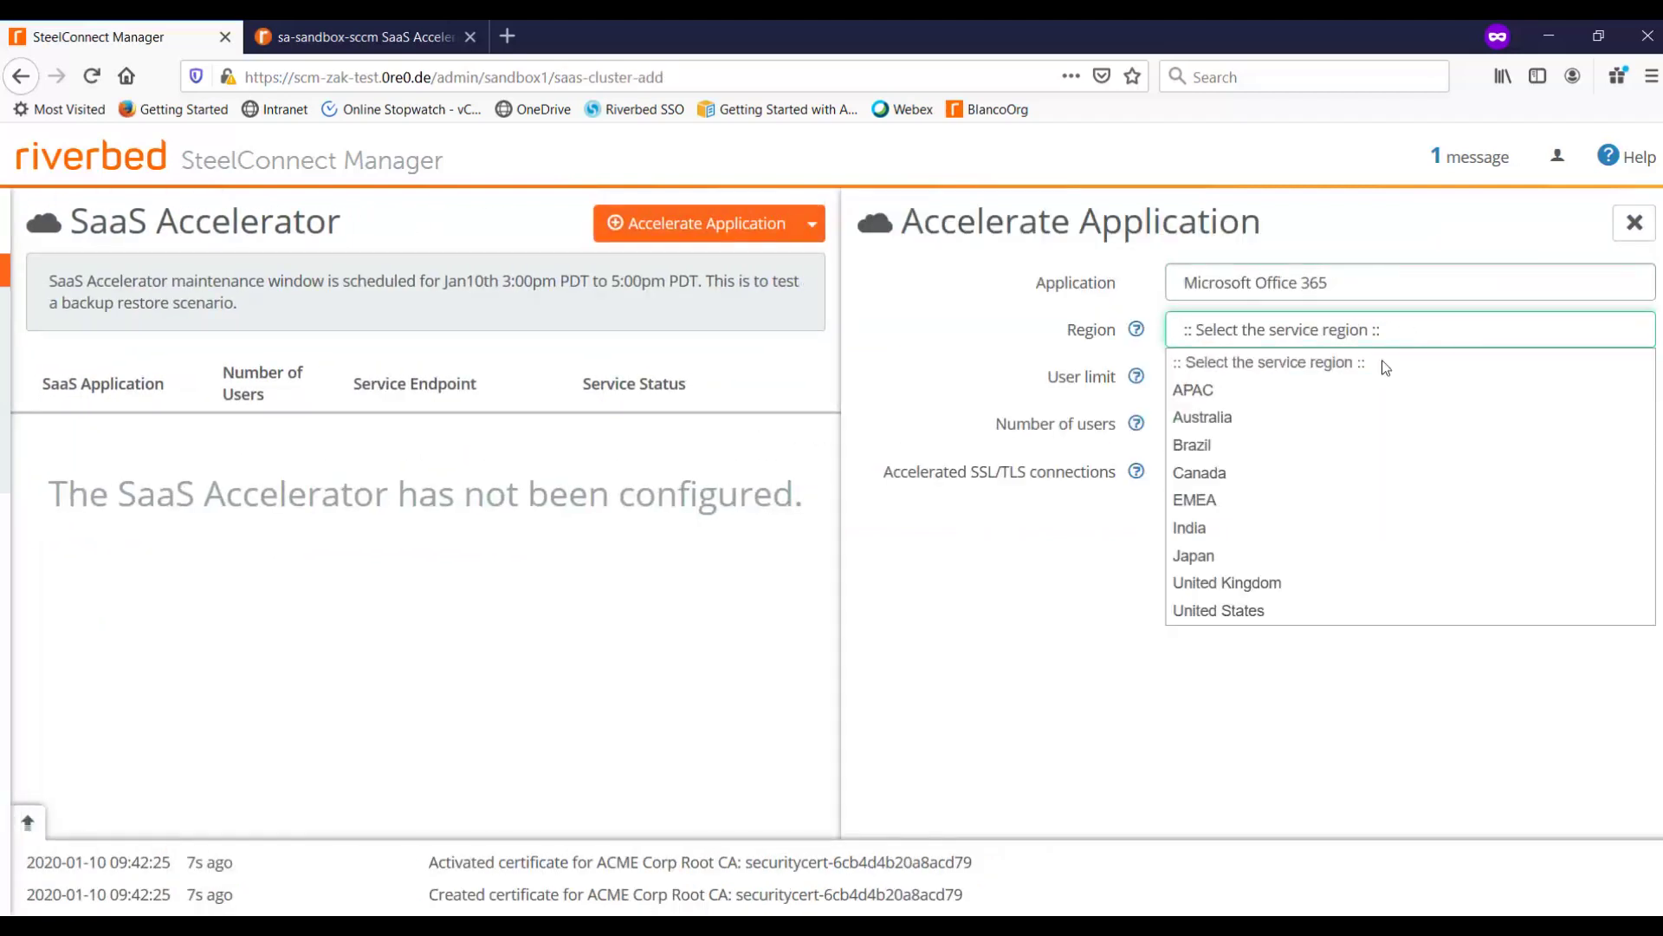
left_click(1343, 605)
left_click(1317, 425)
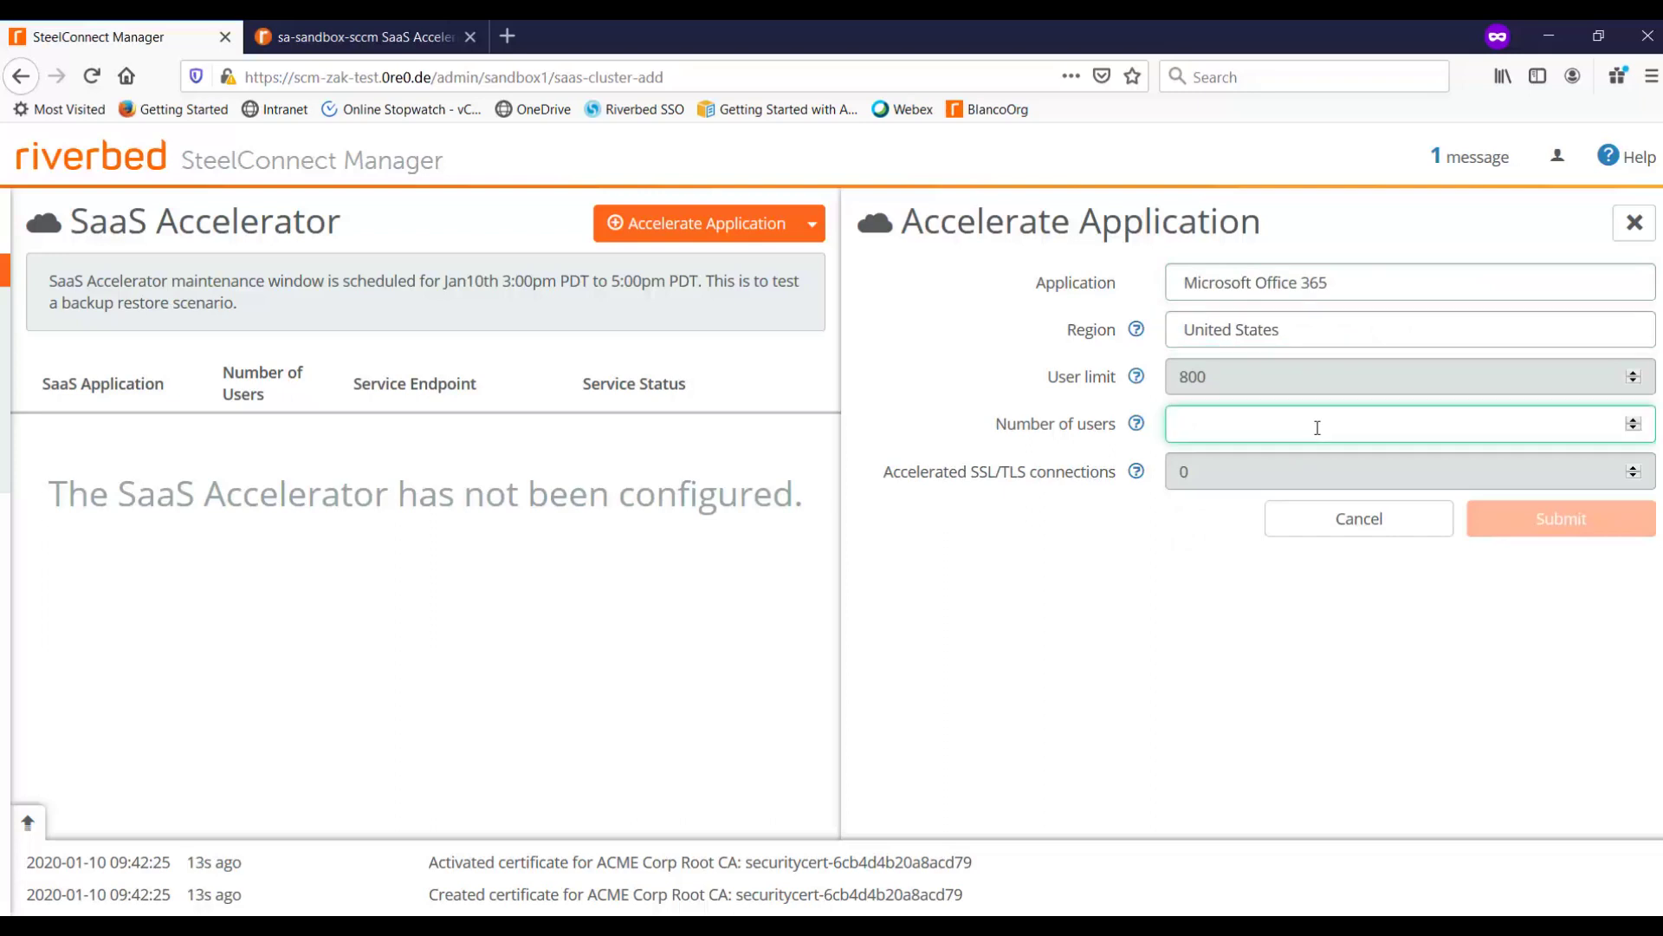
type("200")
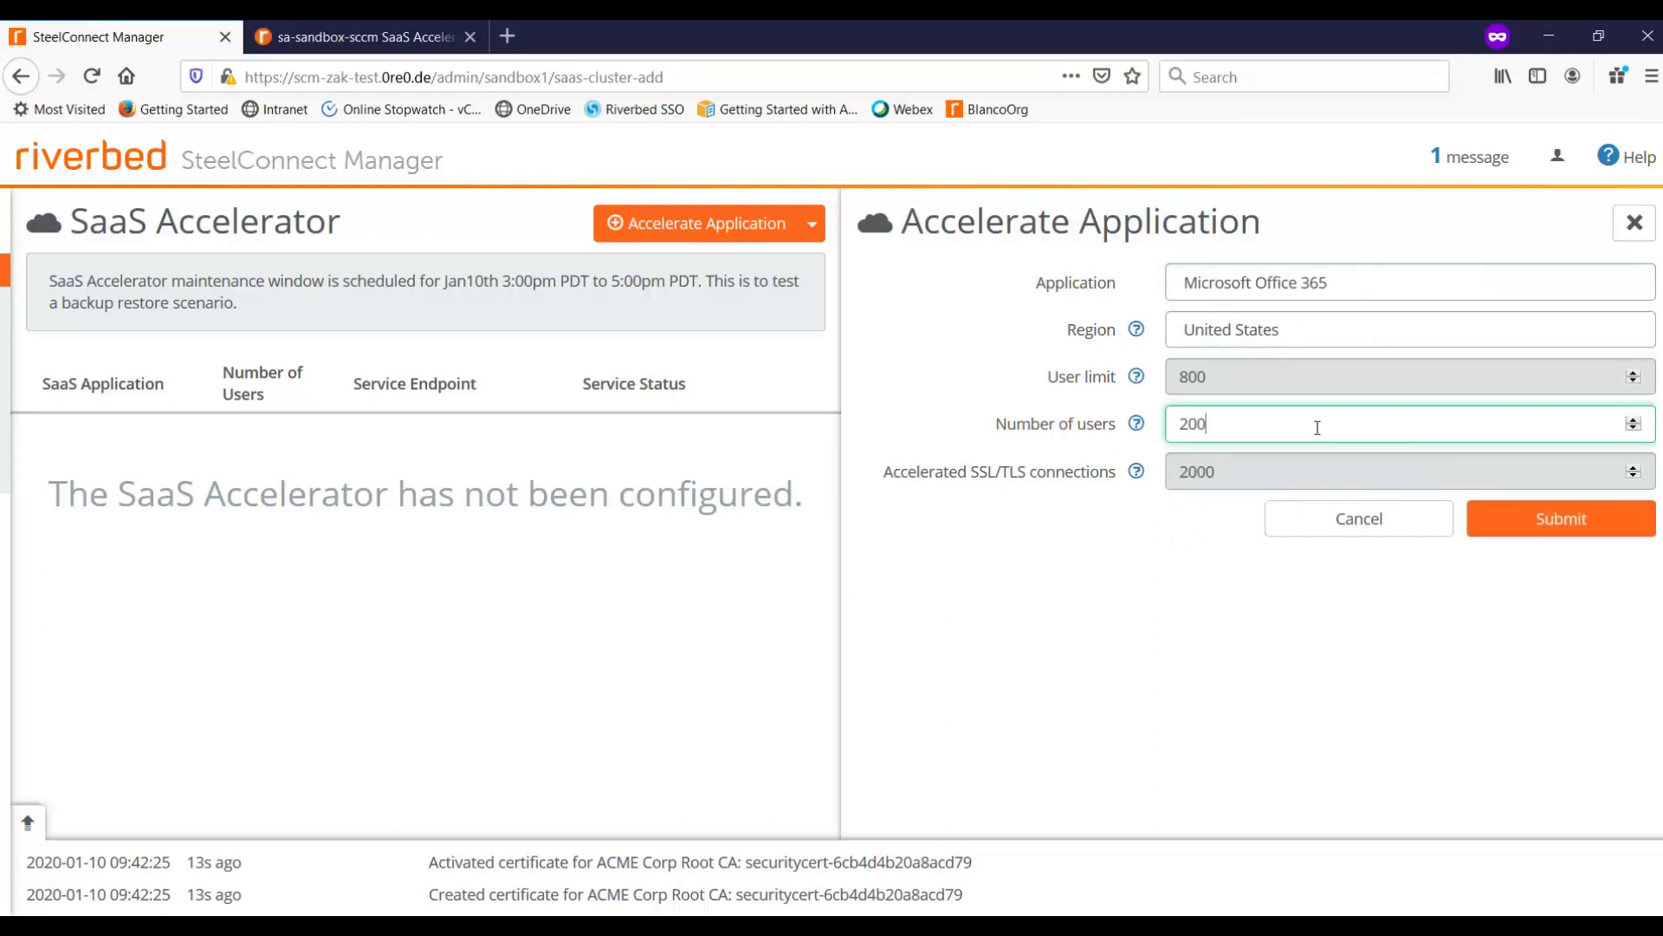
left_click(1594, 525)
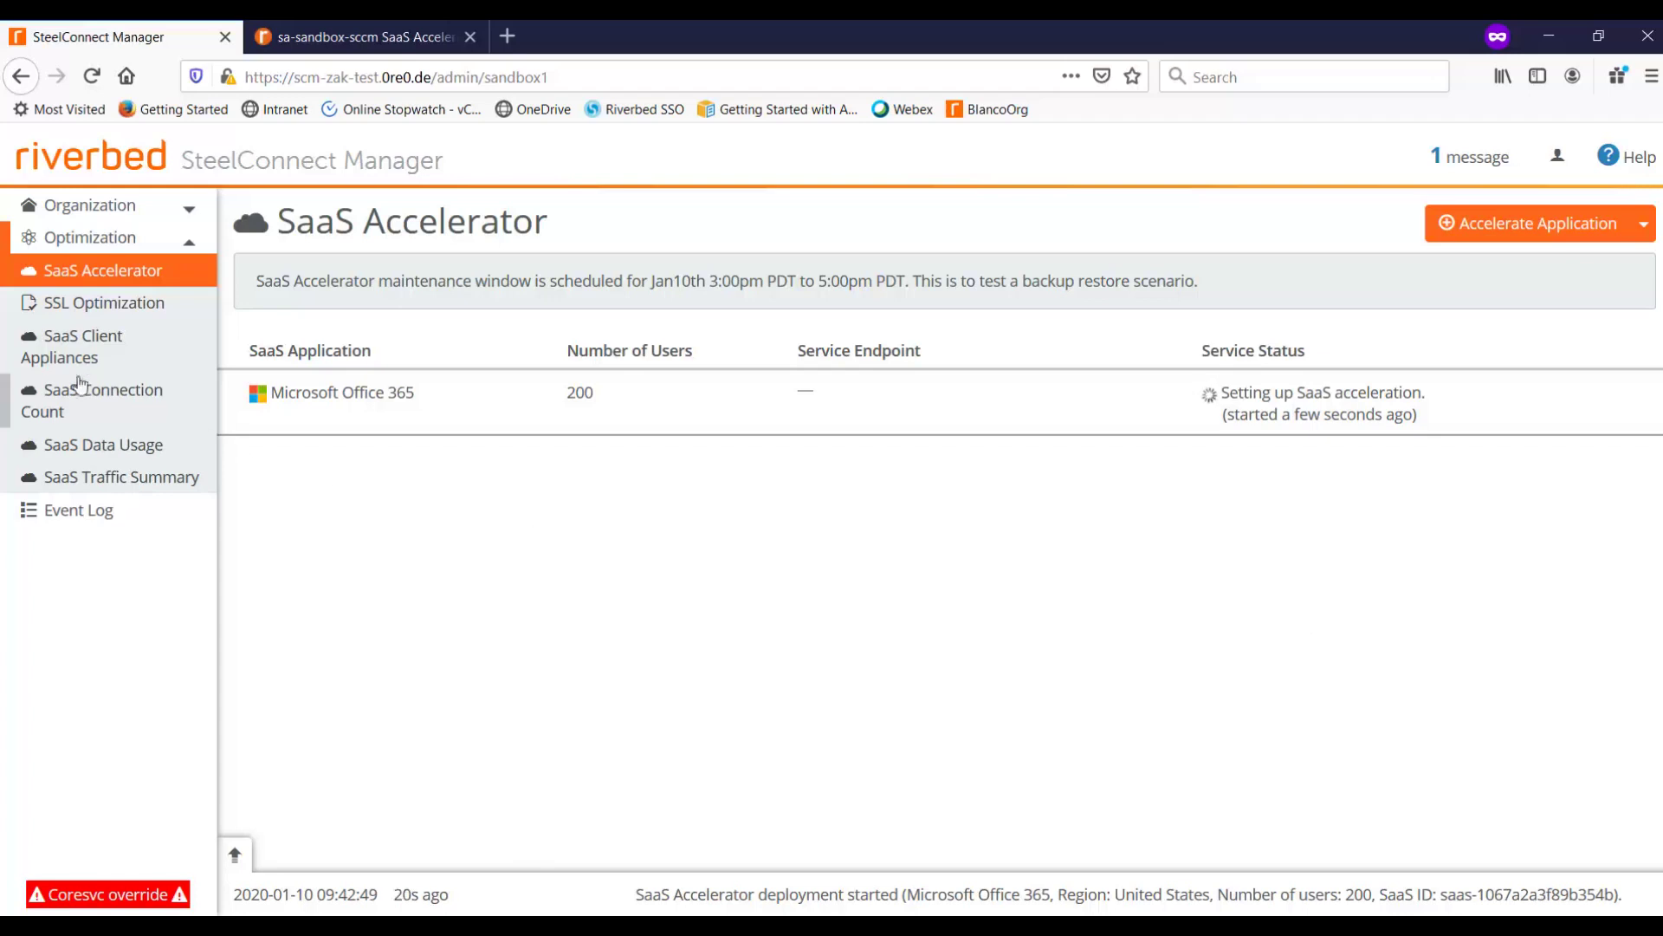
- From the SaaS Client Appliances page, copy the registration token and the manager's hostname from the address bar
left_click(77, 351)
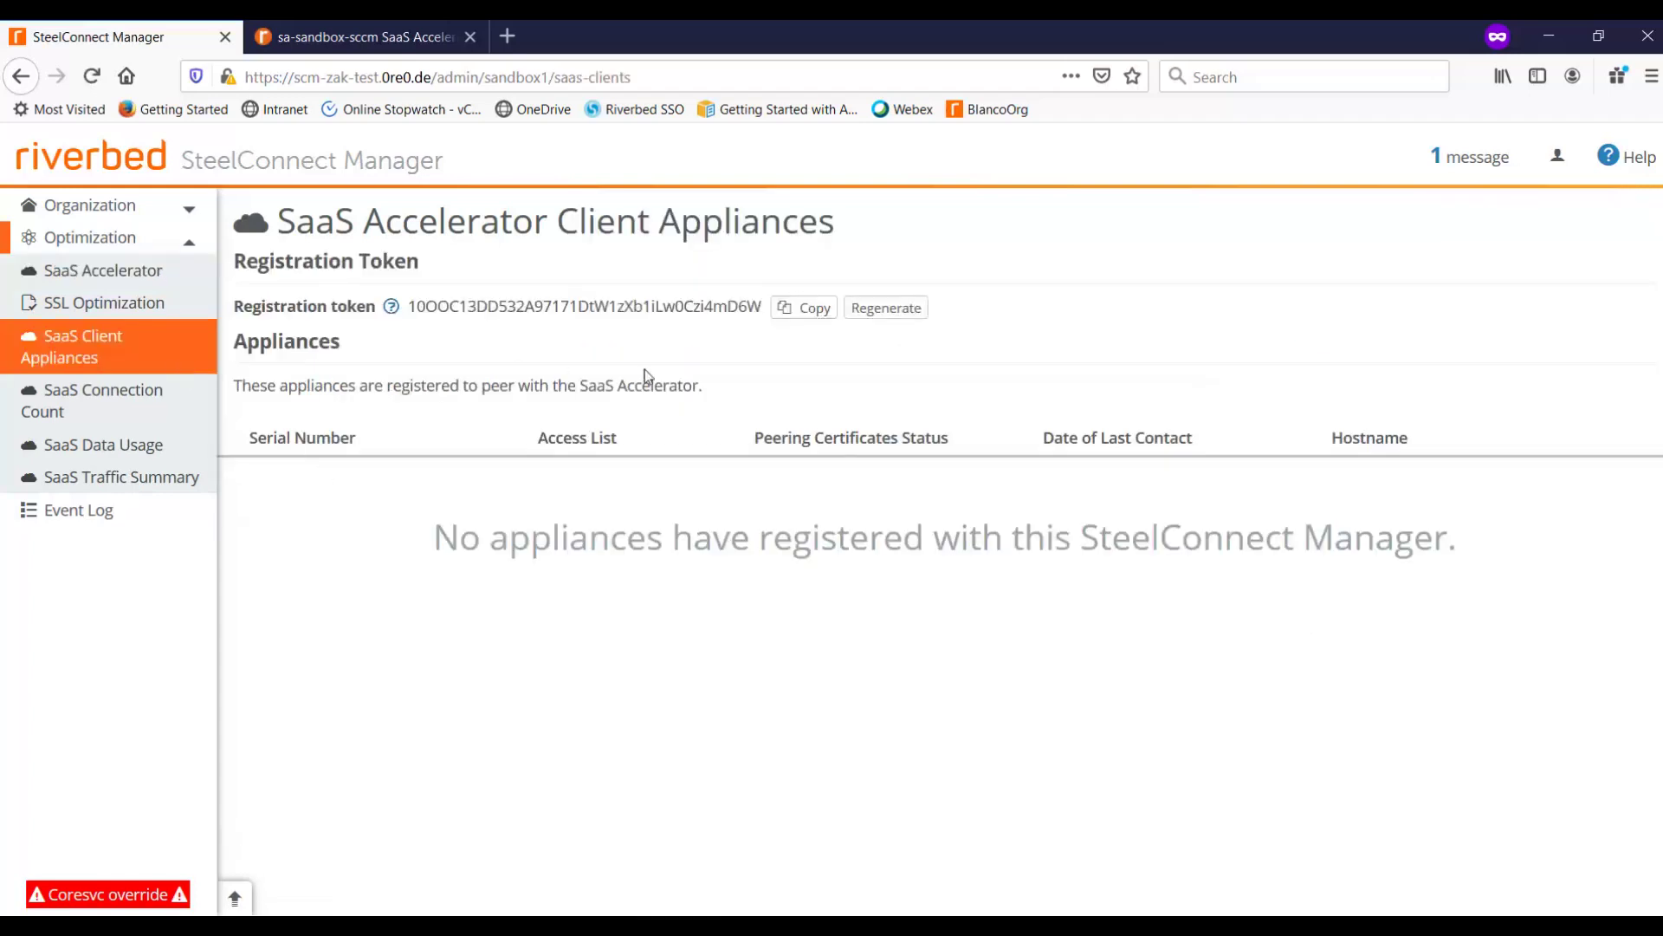
left_click(806, 308)
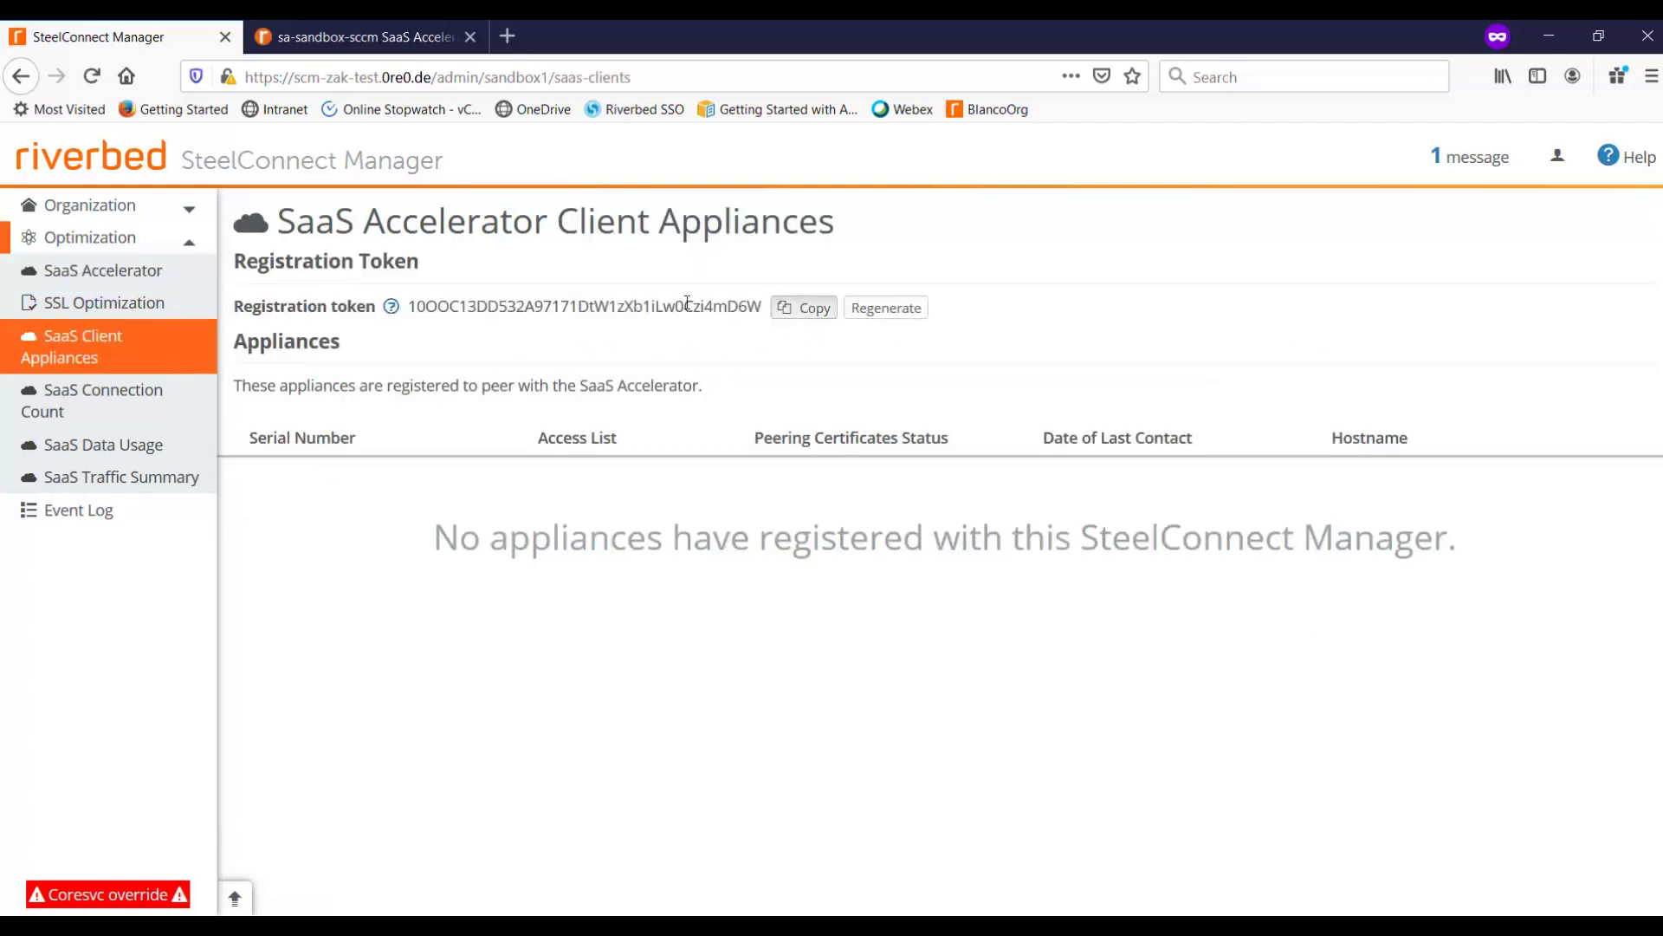
left_click(297, 77)
left_click(297, 78)
left_click_drag(296, 77, 432, 77)
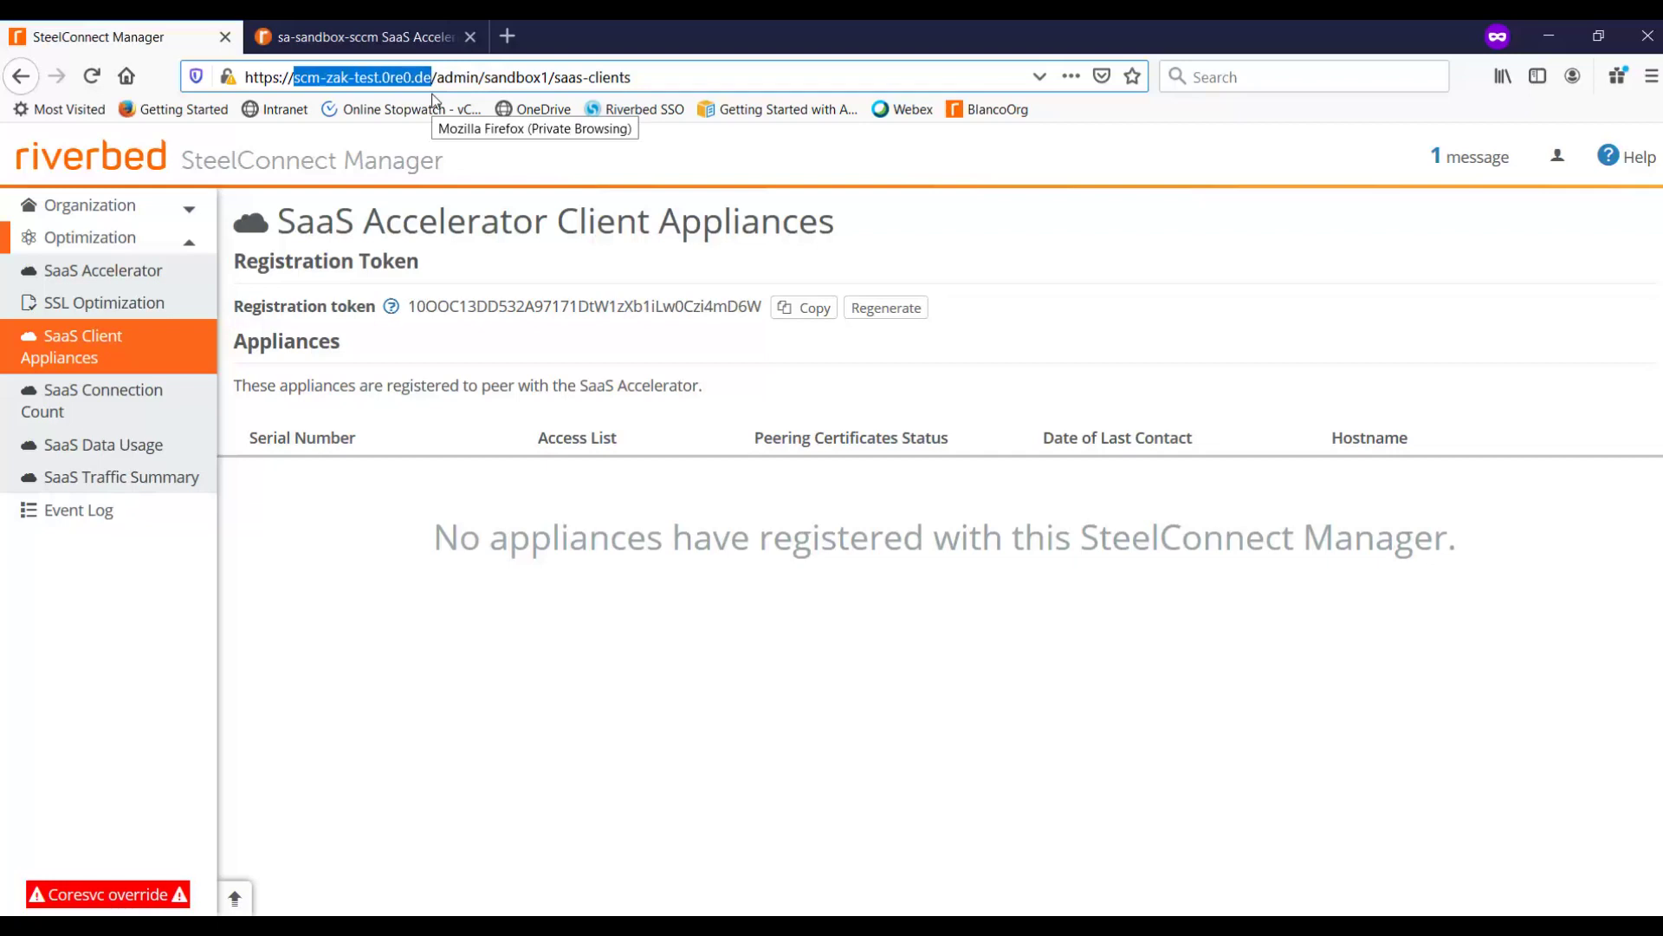
left_click(369, 43)
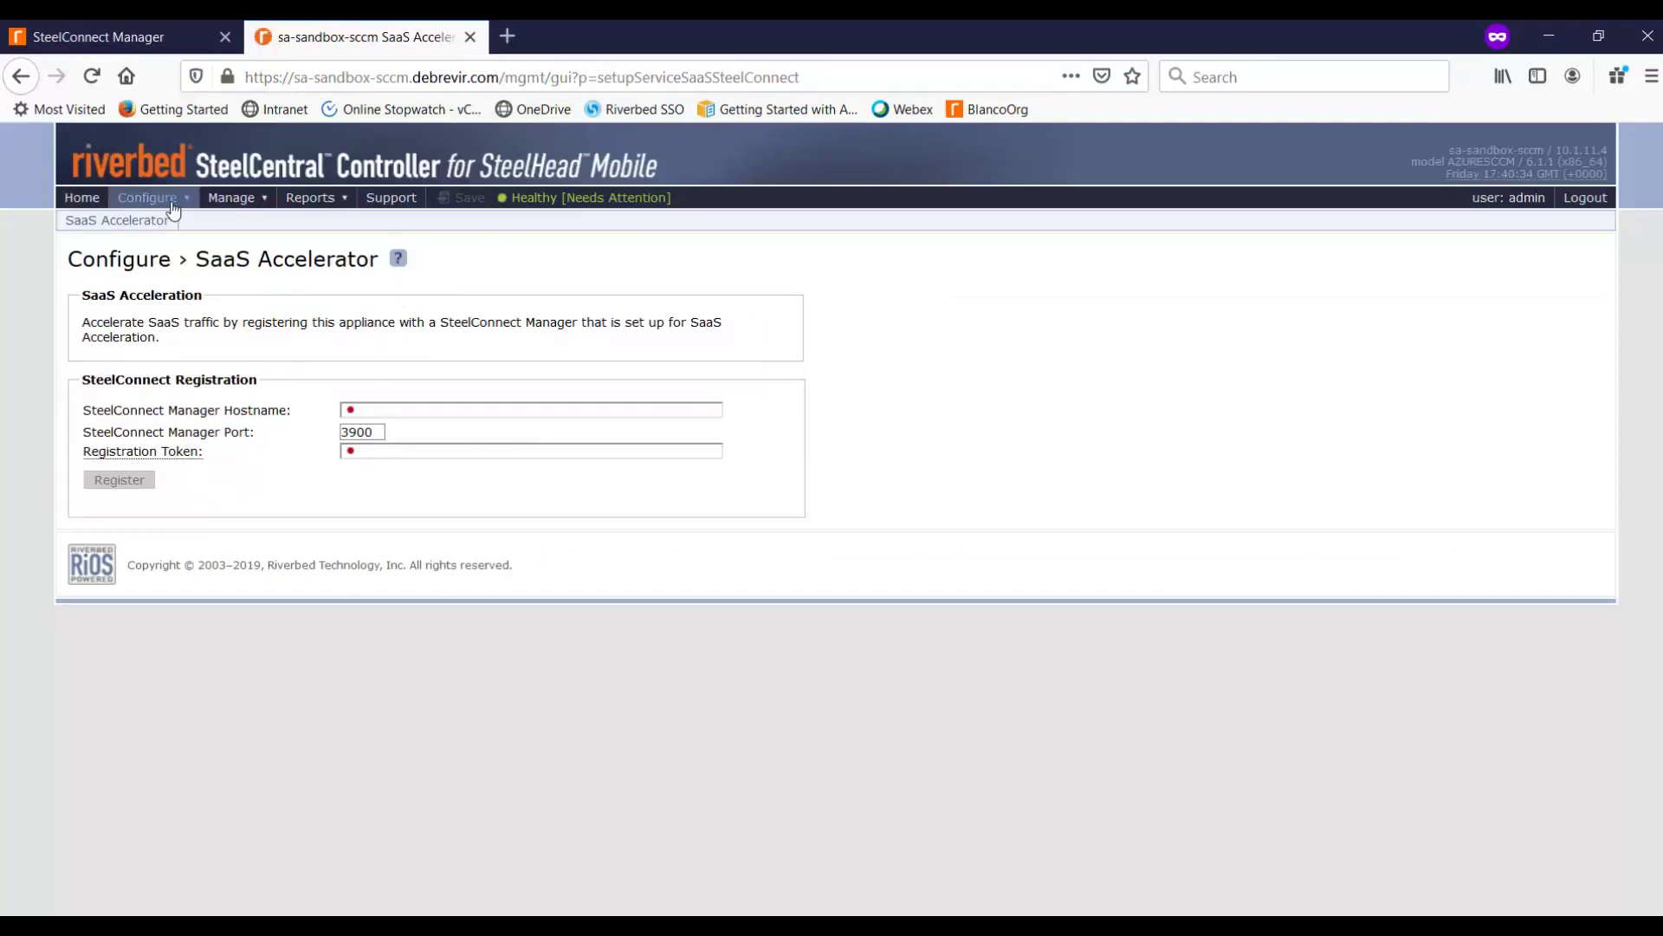
- Register the controller using the pasted manager hostname and registration token, then check its Gray List status
mouse_move(152, 197)
left_click(177, 330)
key("ctrl+v")
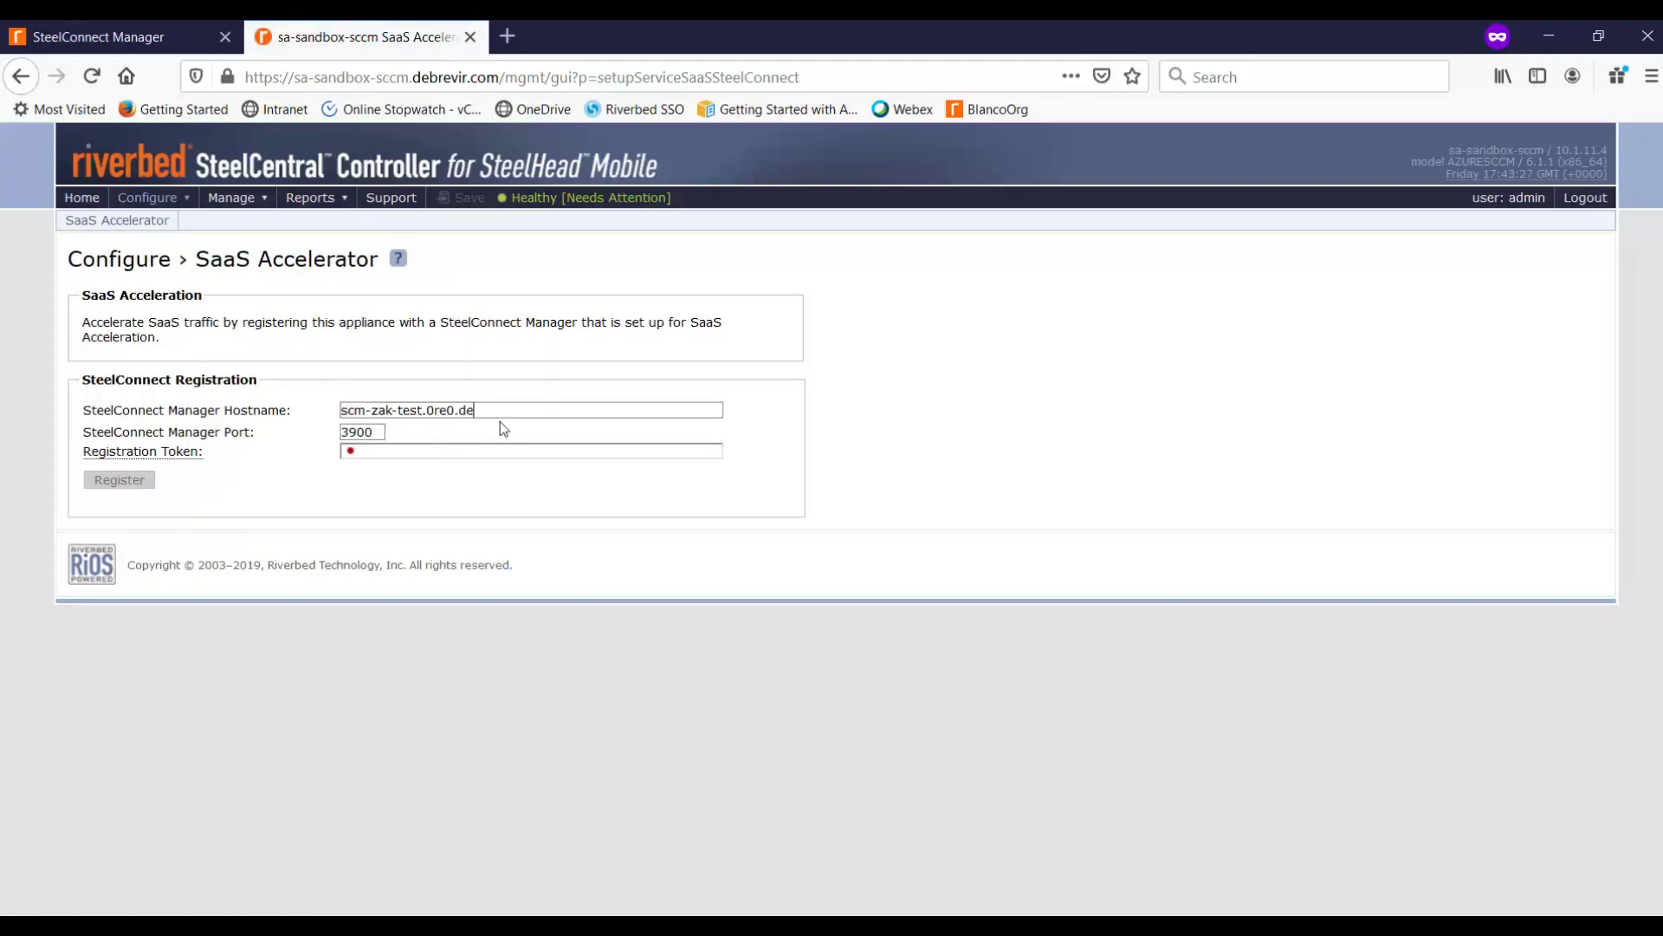
left_click(134, 36)
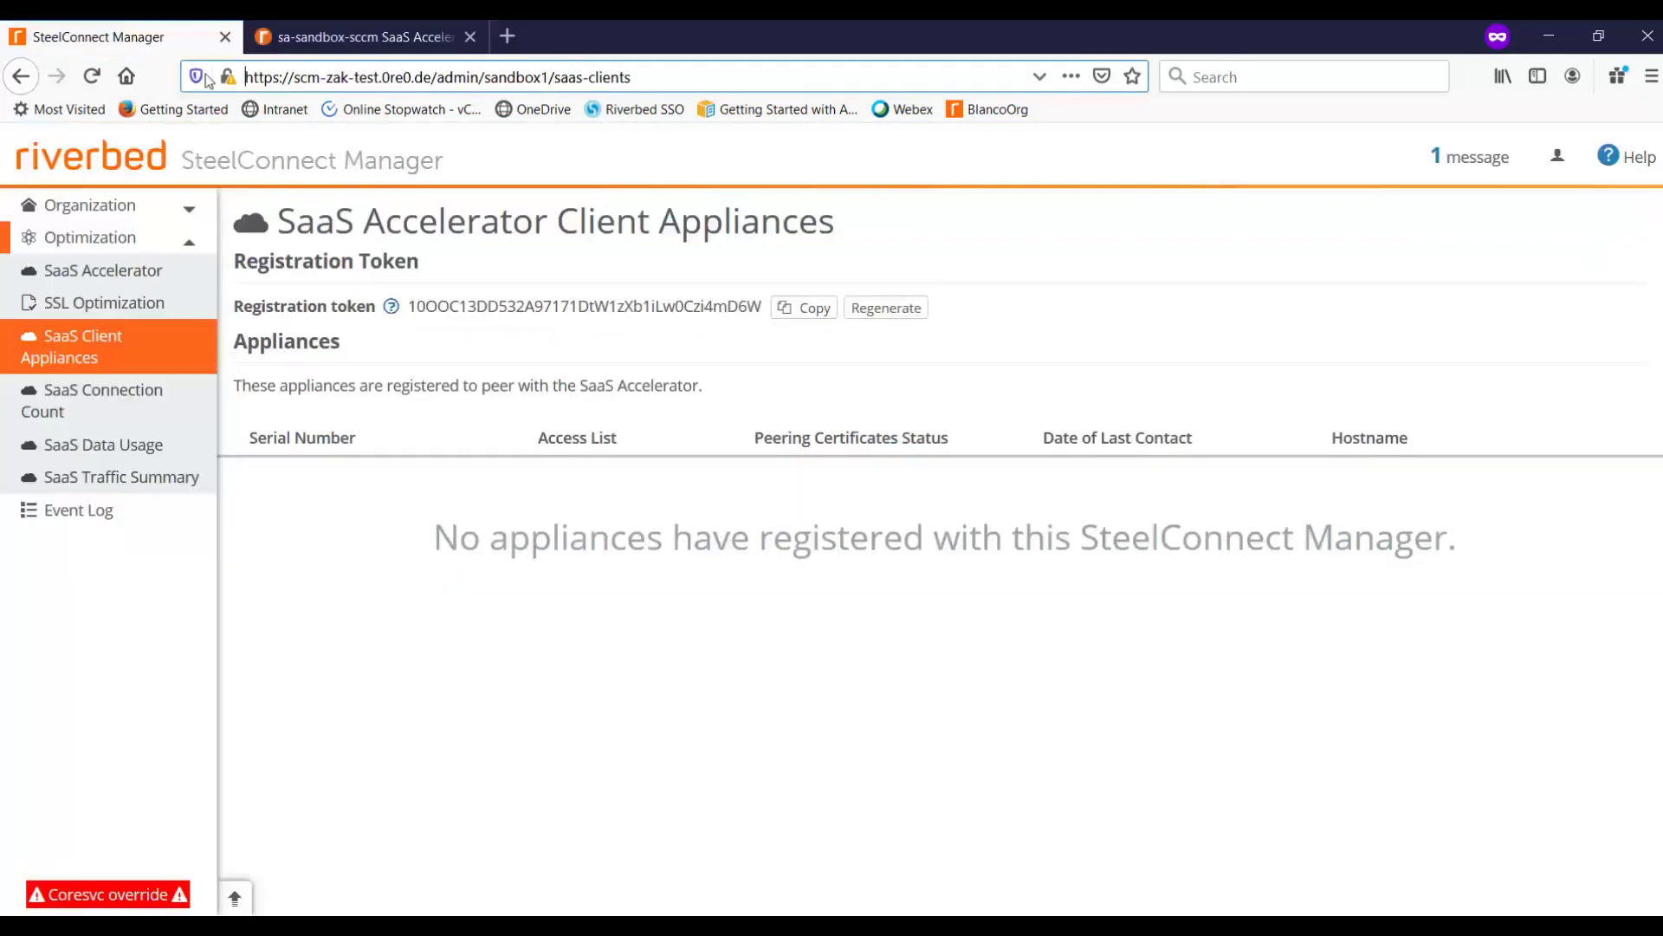
left_click(797, 309)
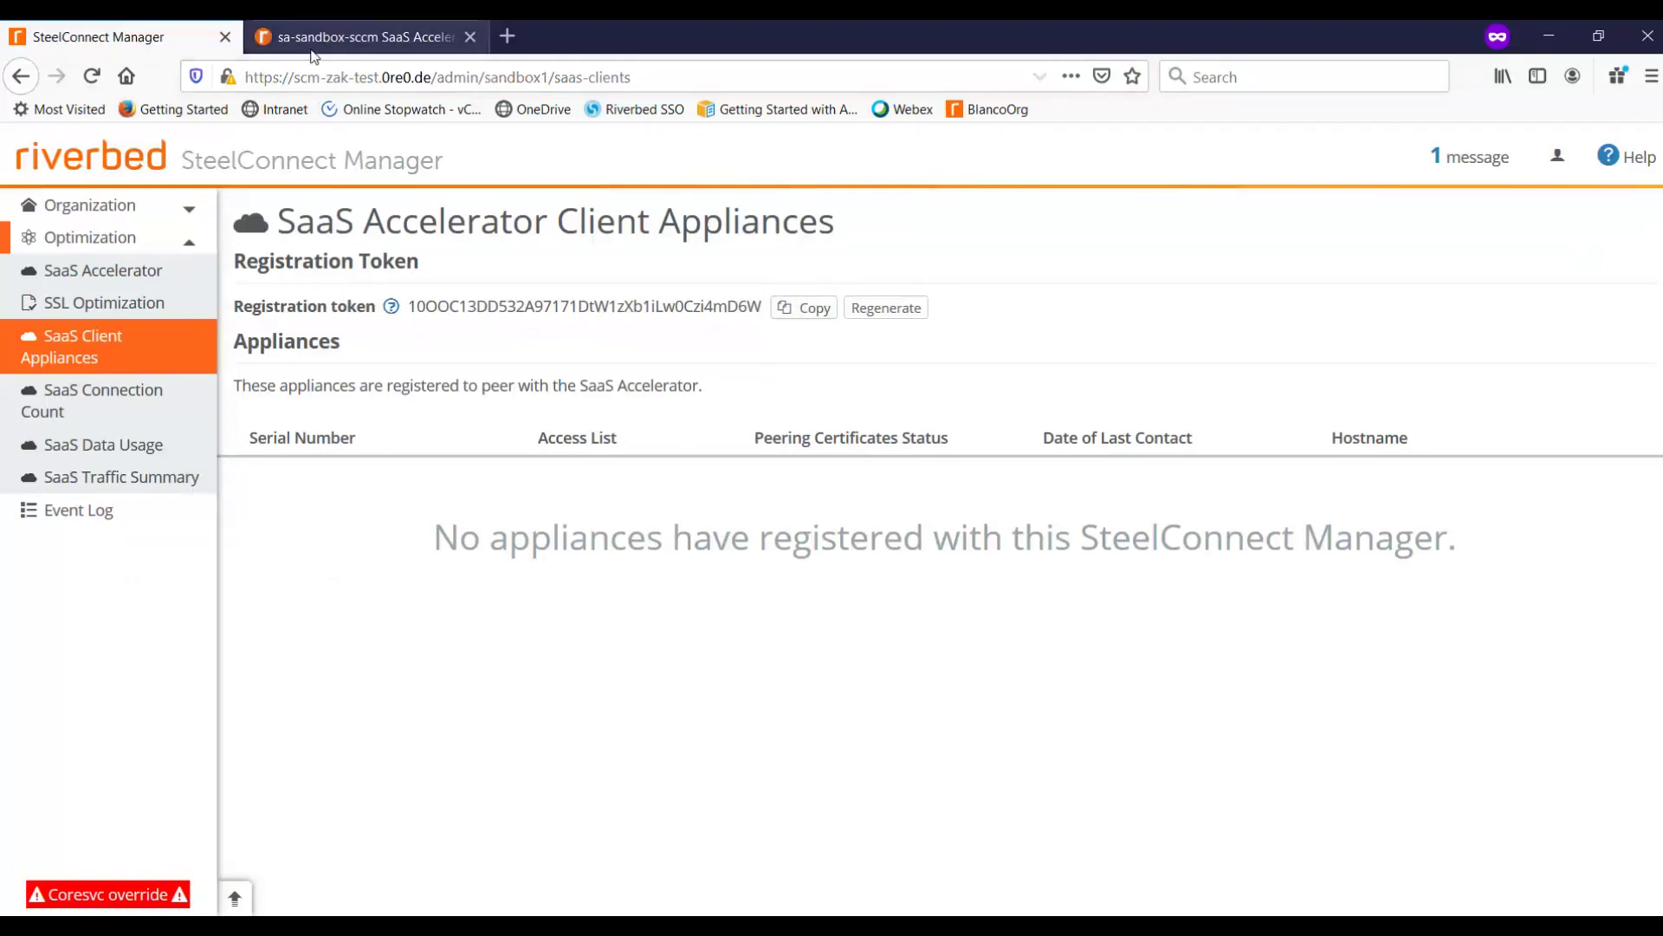
left_click(364, 37)
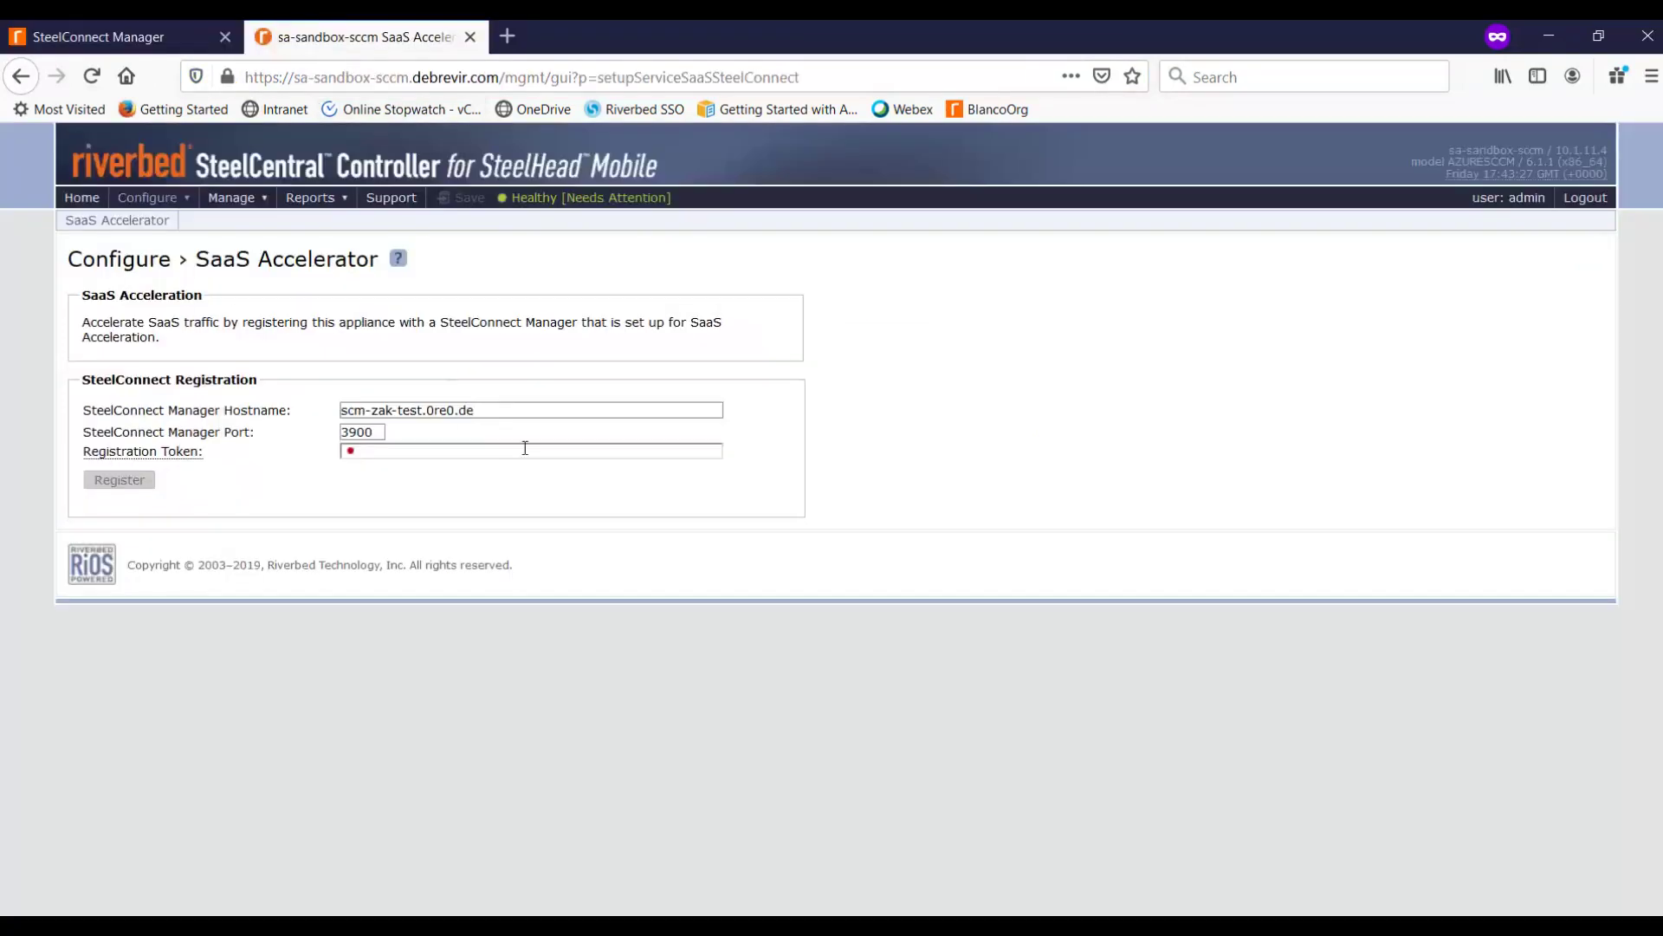
key("ctrl+v")
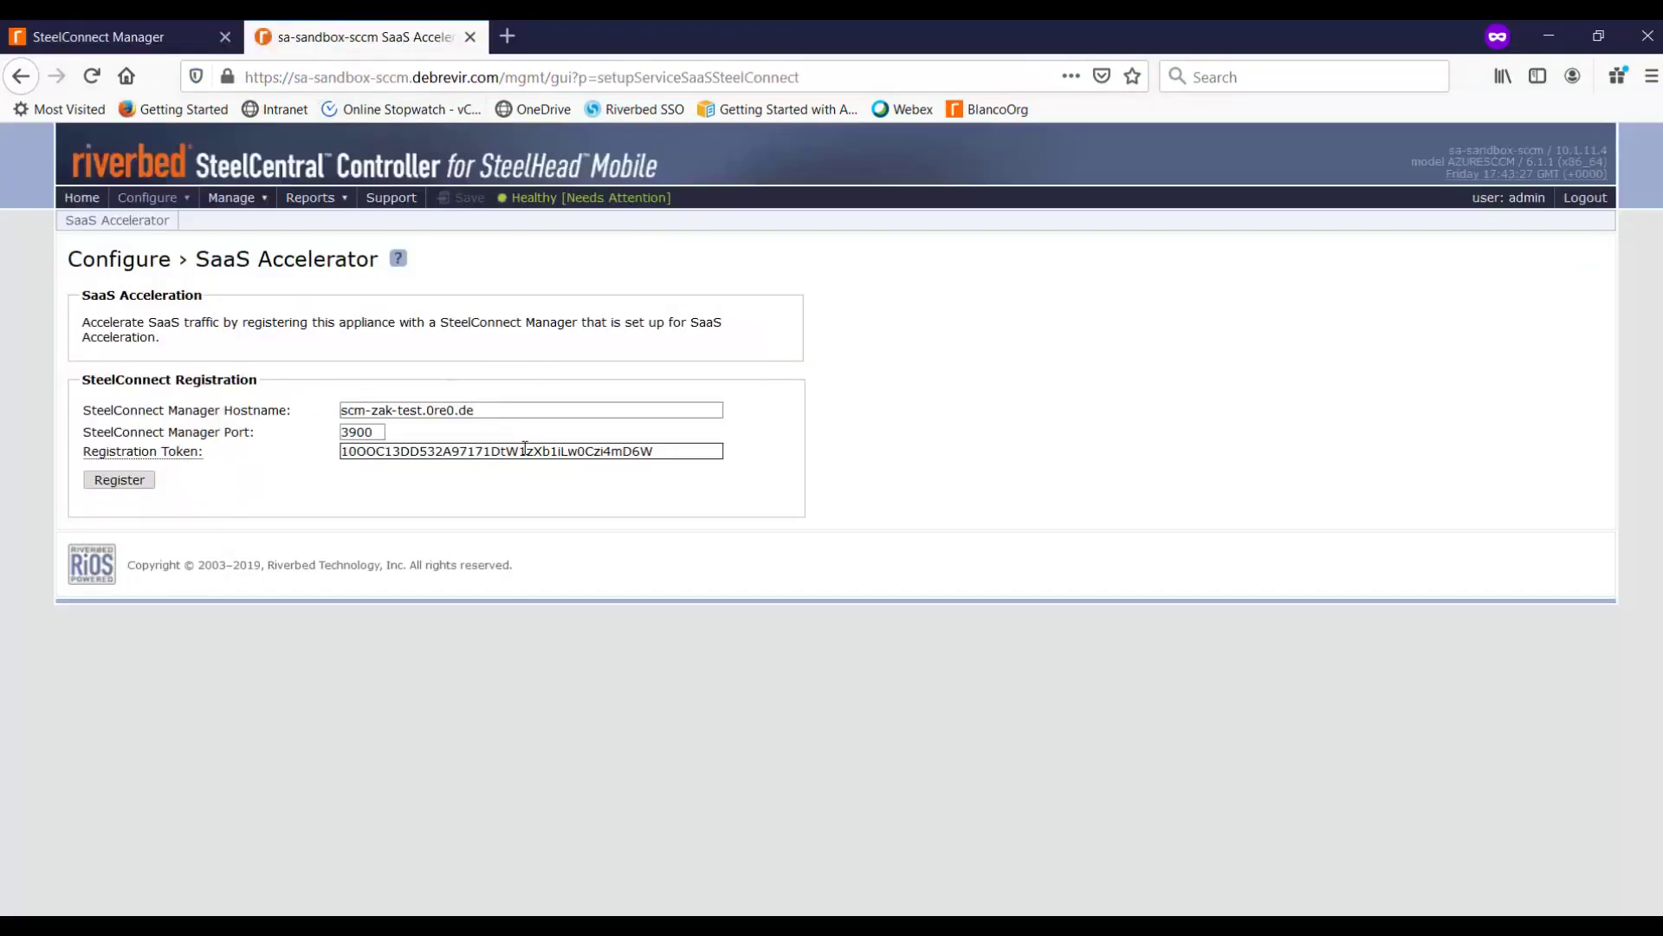
left_click(120, 482)
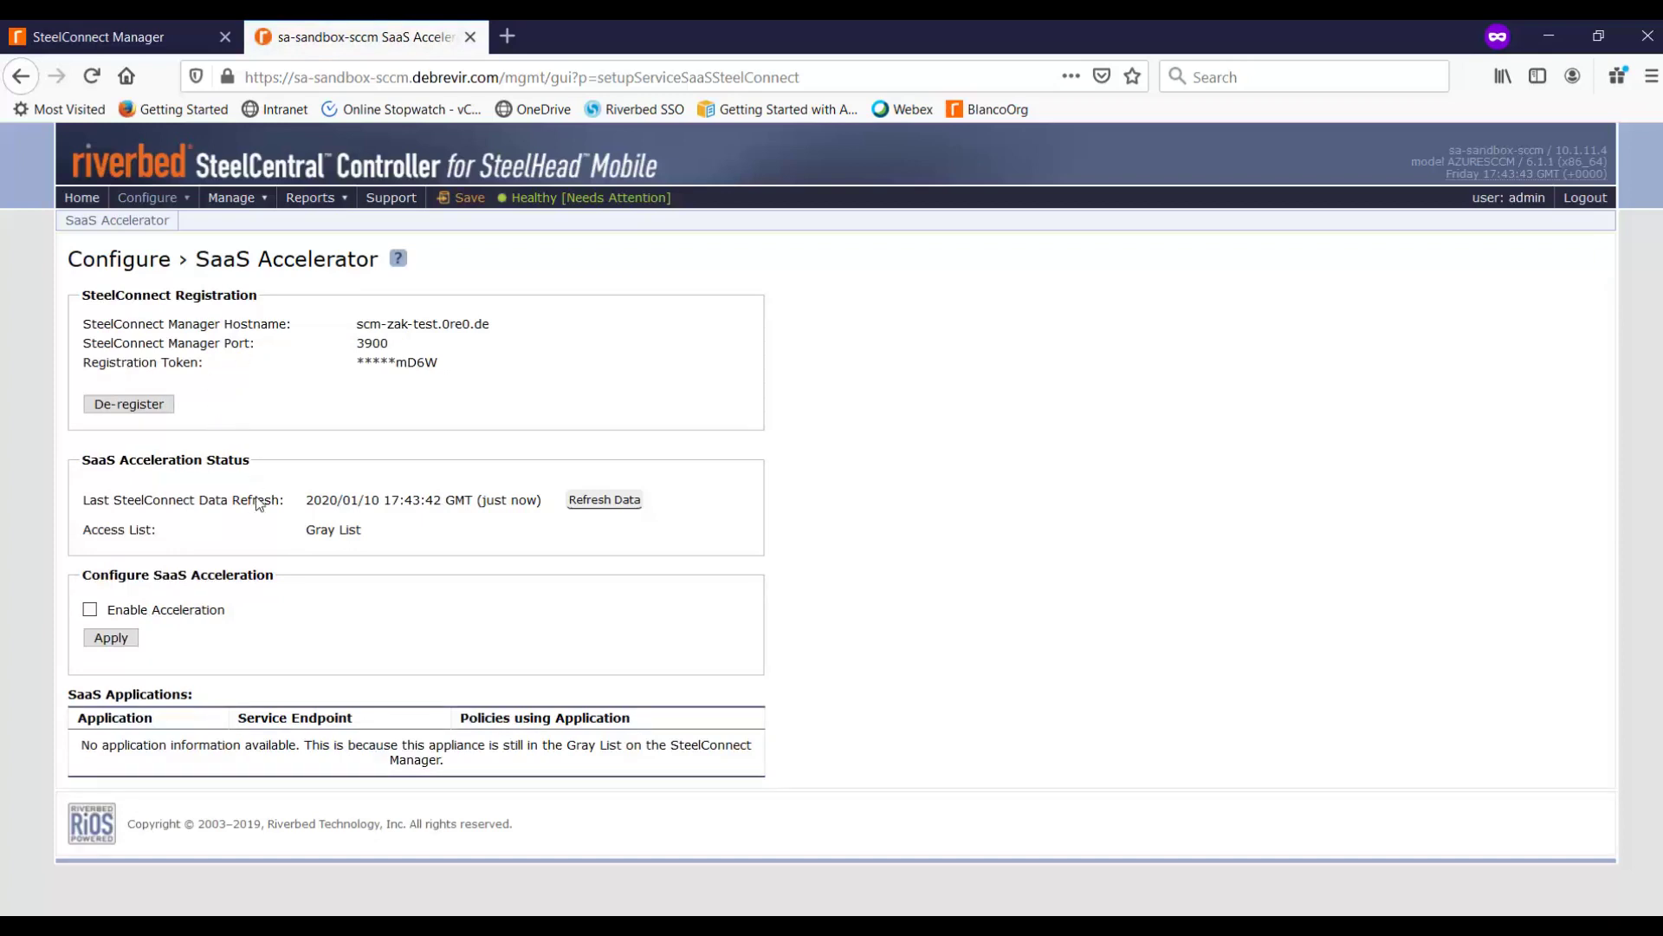
left_click_drag(306, 529, 371, 538)
- Change the registered client appliance's access list from Gray List to White List
left_click(137, 38)
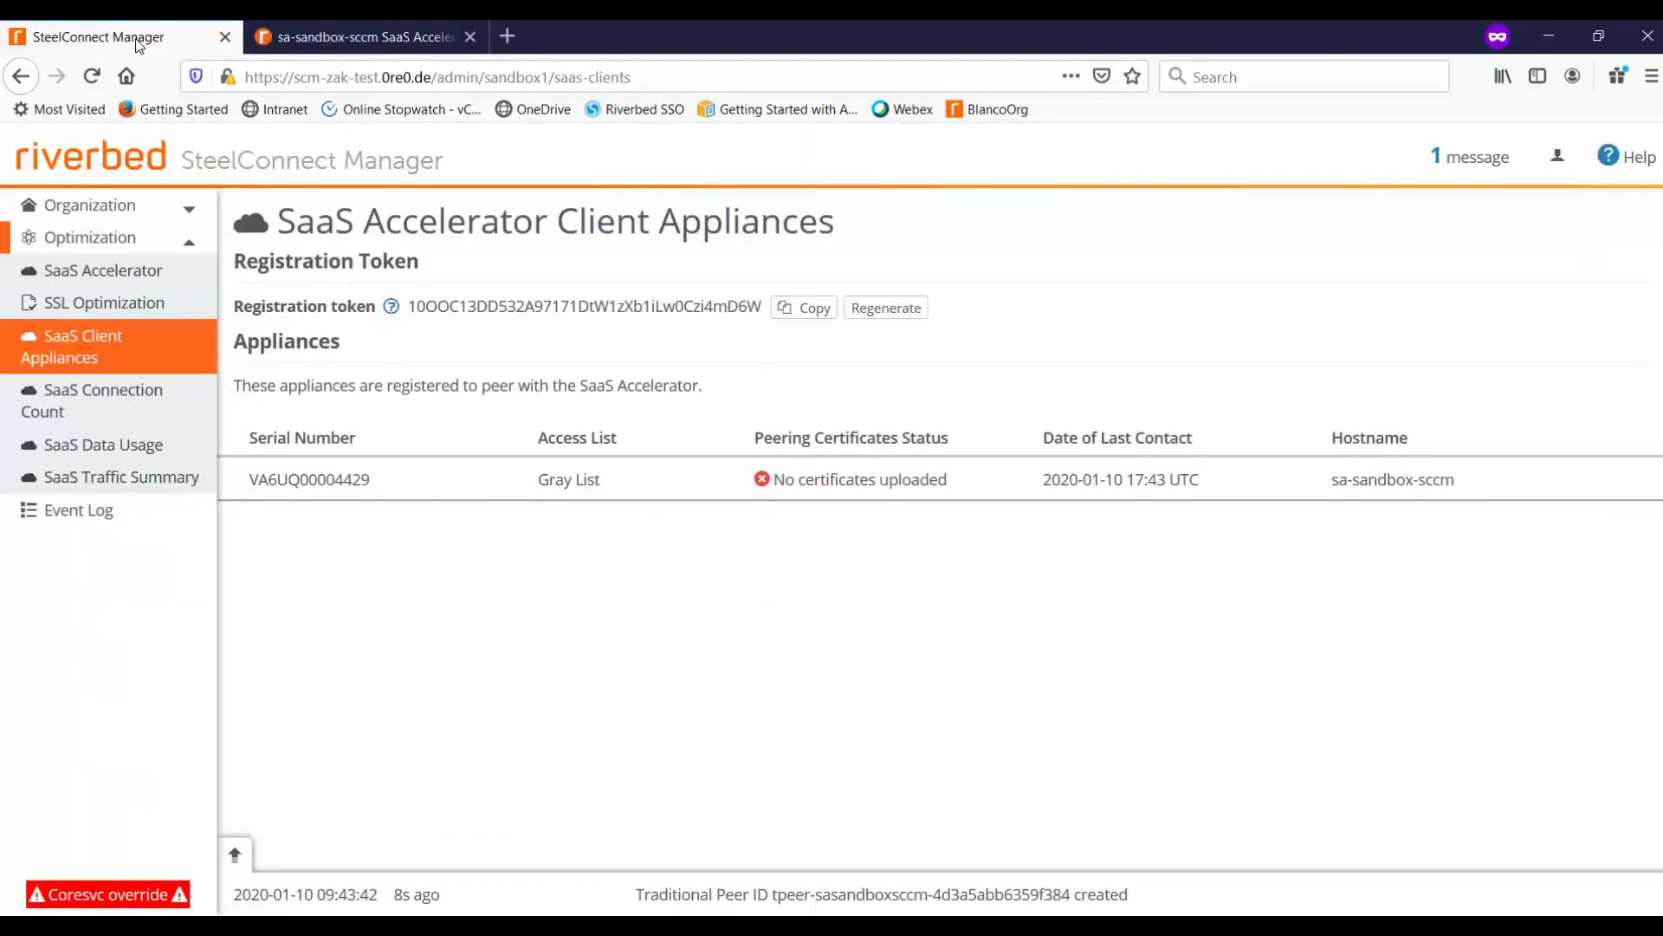
left_click(571, 475)
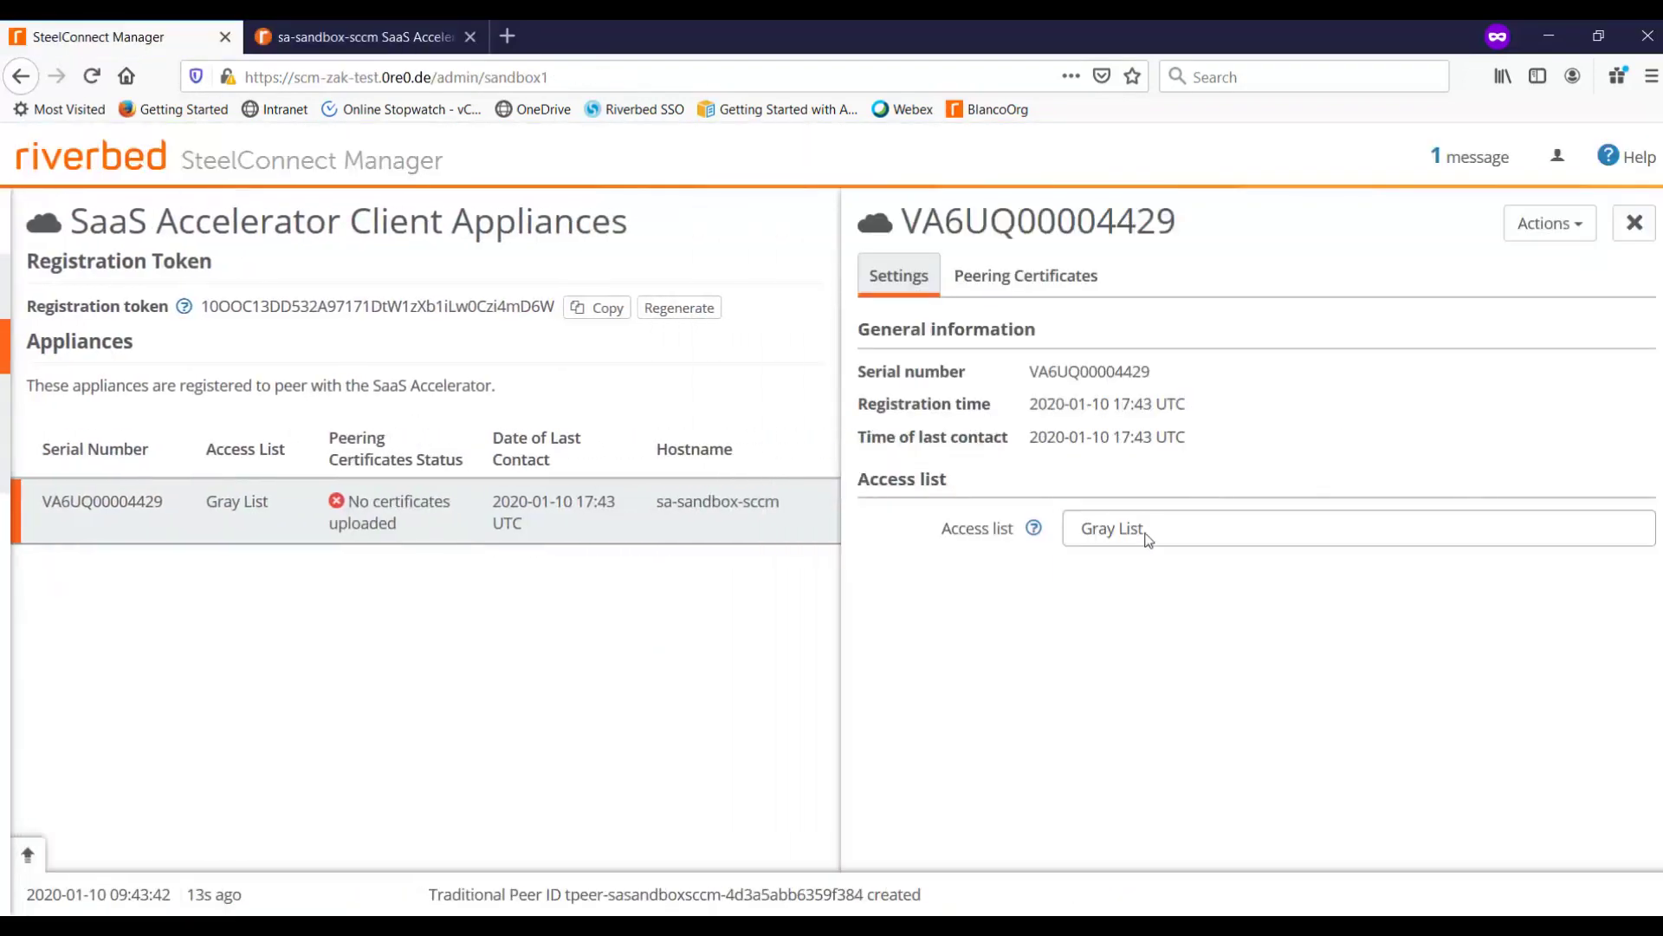
left_click(1147, 535)
left_click(1126, 588)
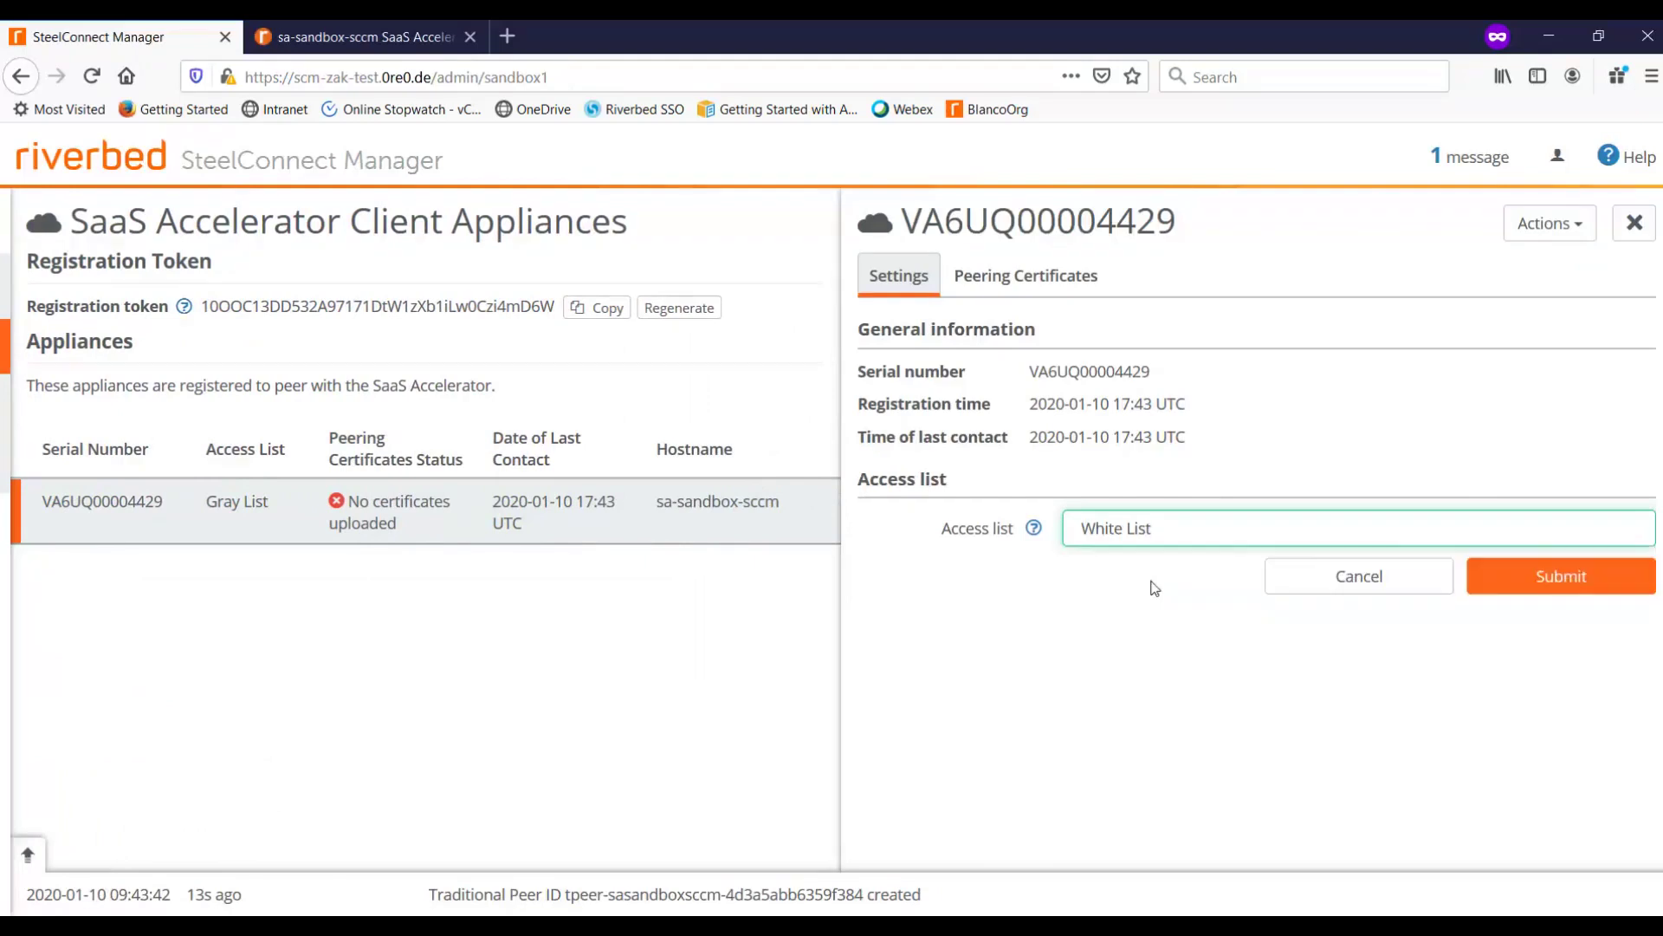
left_click(1537, 578)
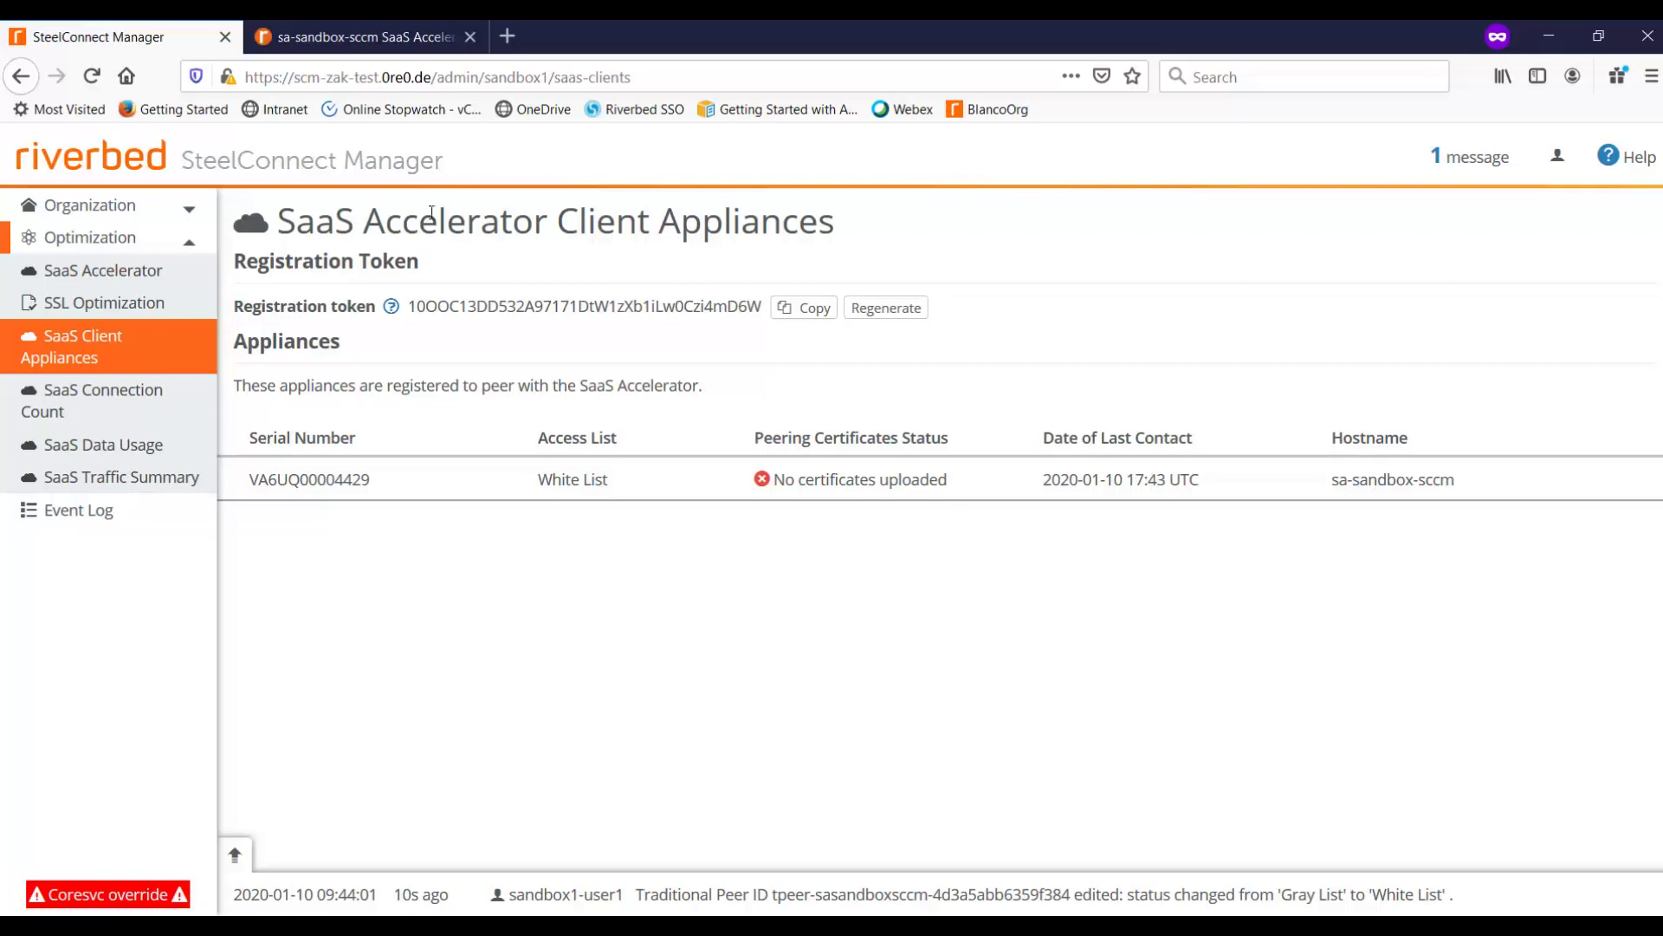
- Refresh the controller's SteelConnect data to show White List, then enable and apply SaaS acceleration
left_click(336, 39)
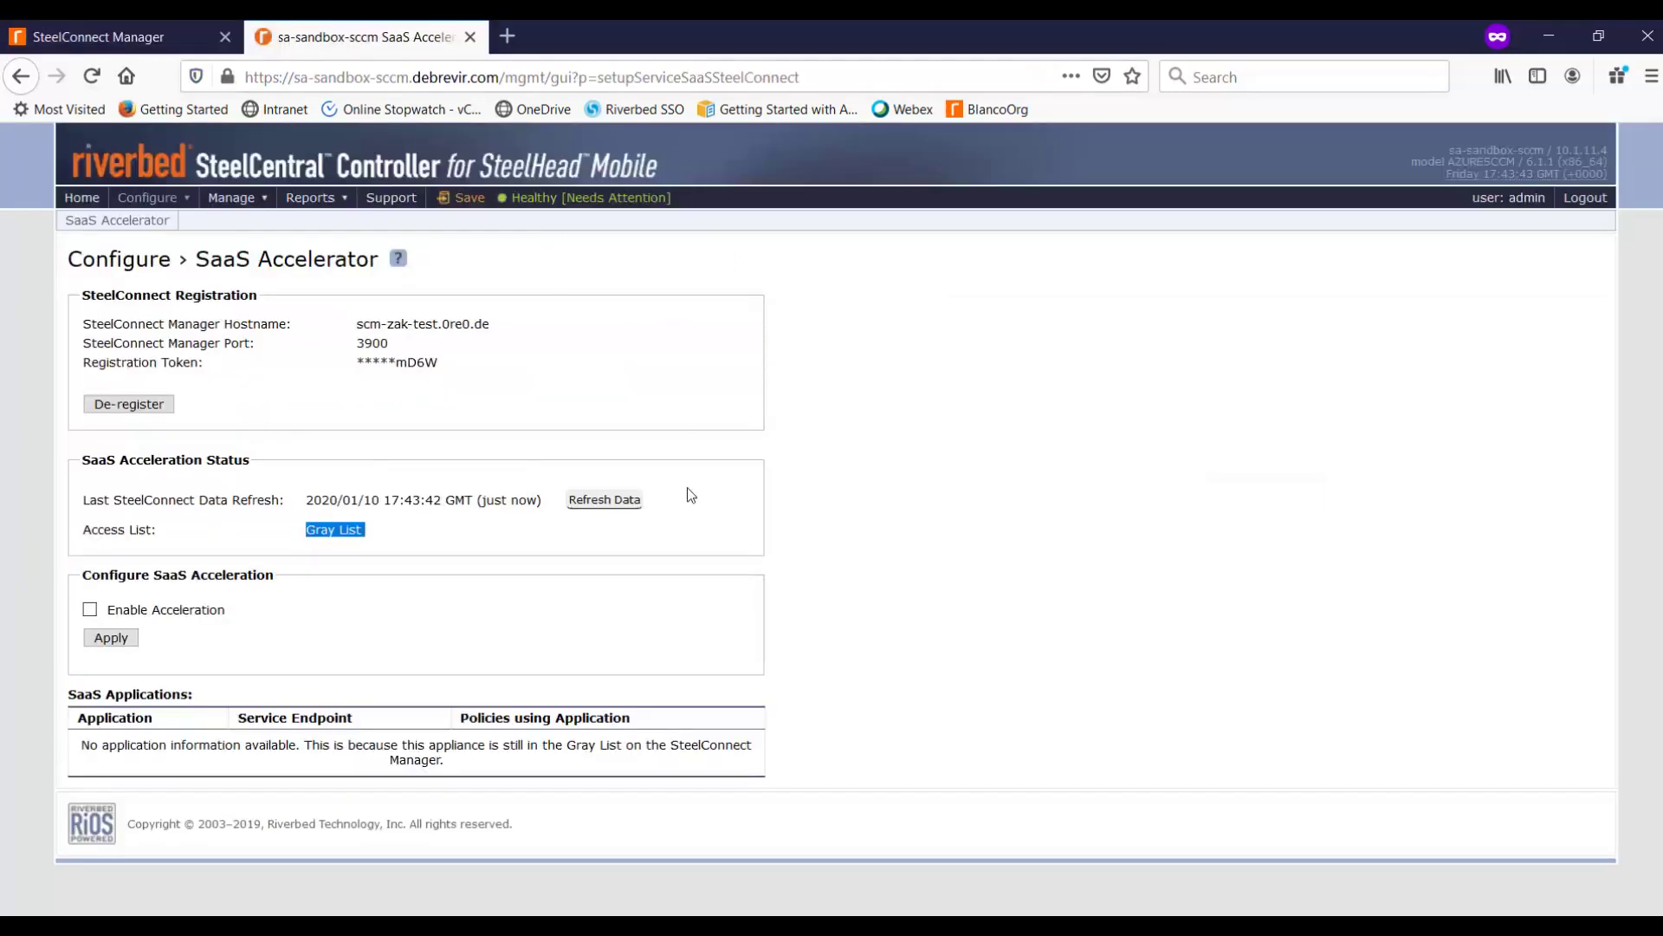
left_click(609, 501)
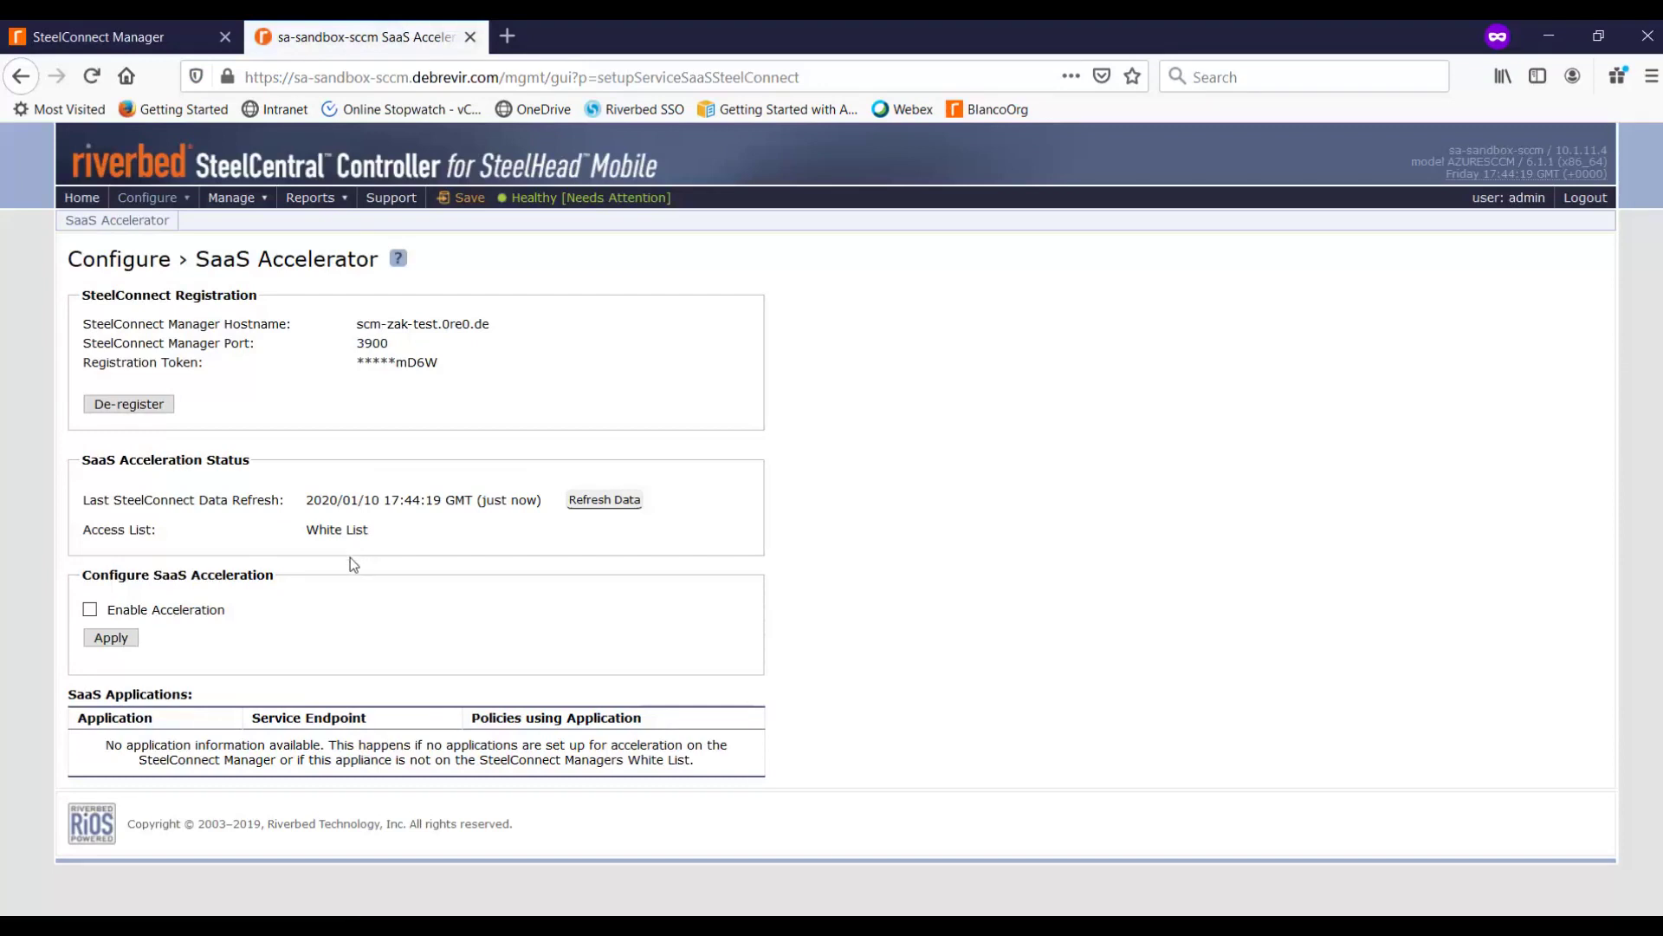
left_click(90, 610)
left_click(109, 638)
left_click(166, 39)
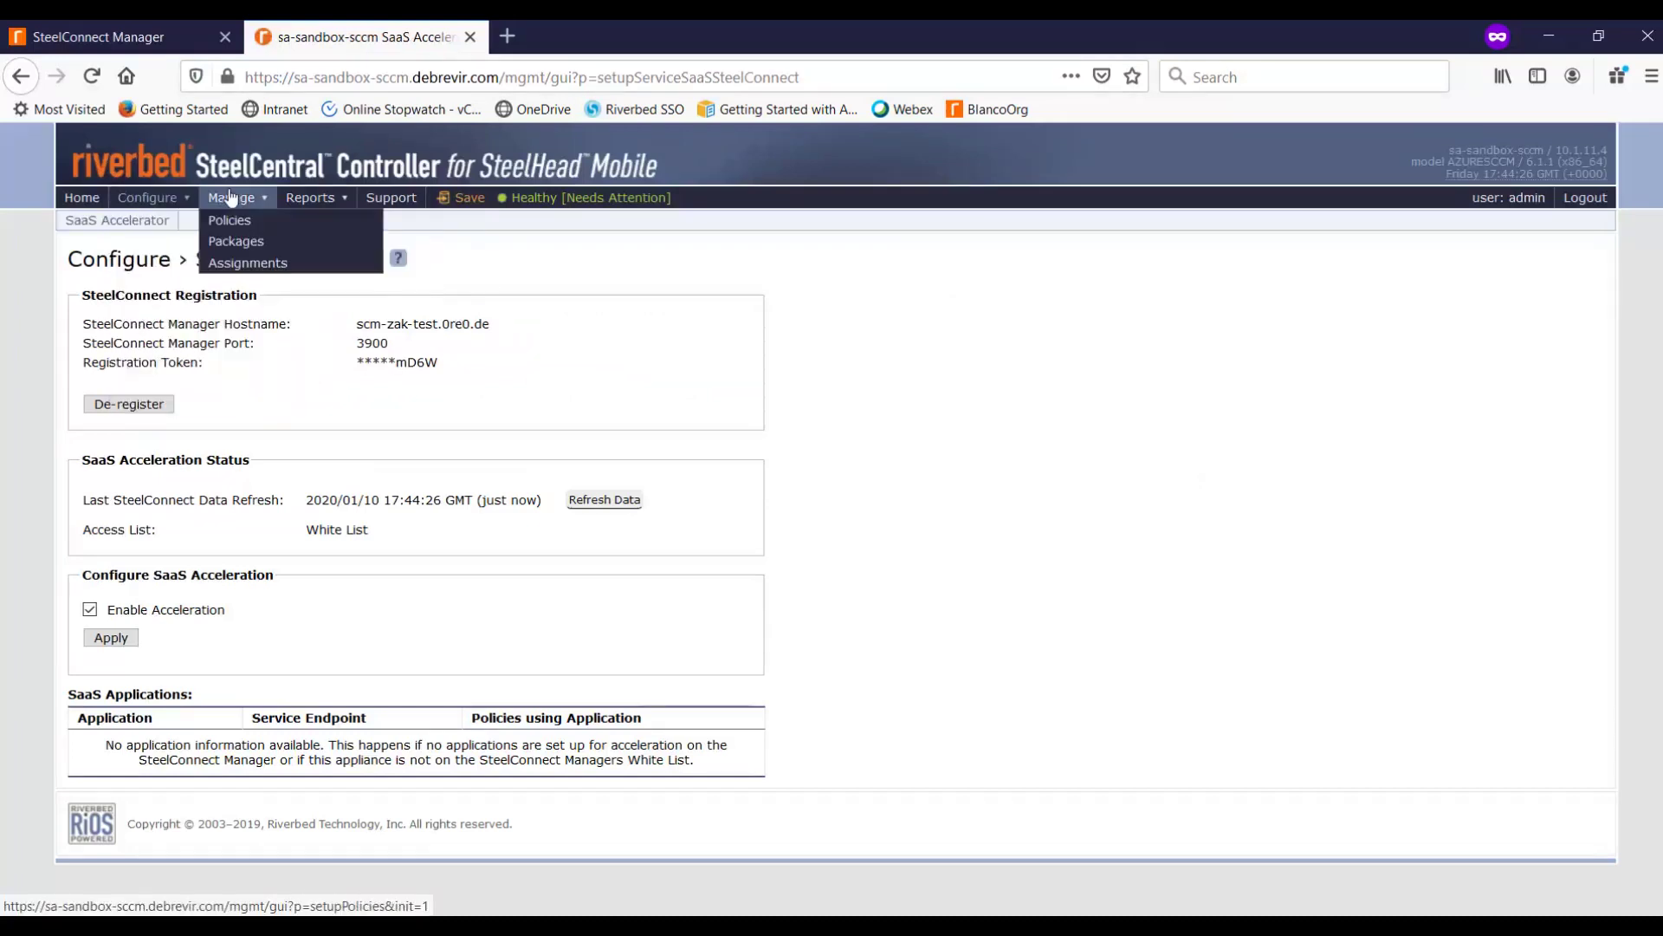
- Create a new policy on the Policies page and begin naming it ACME-WW-All
left_click(229, 220)
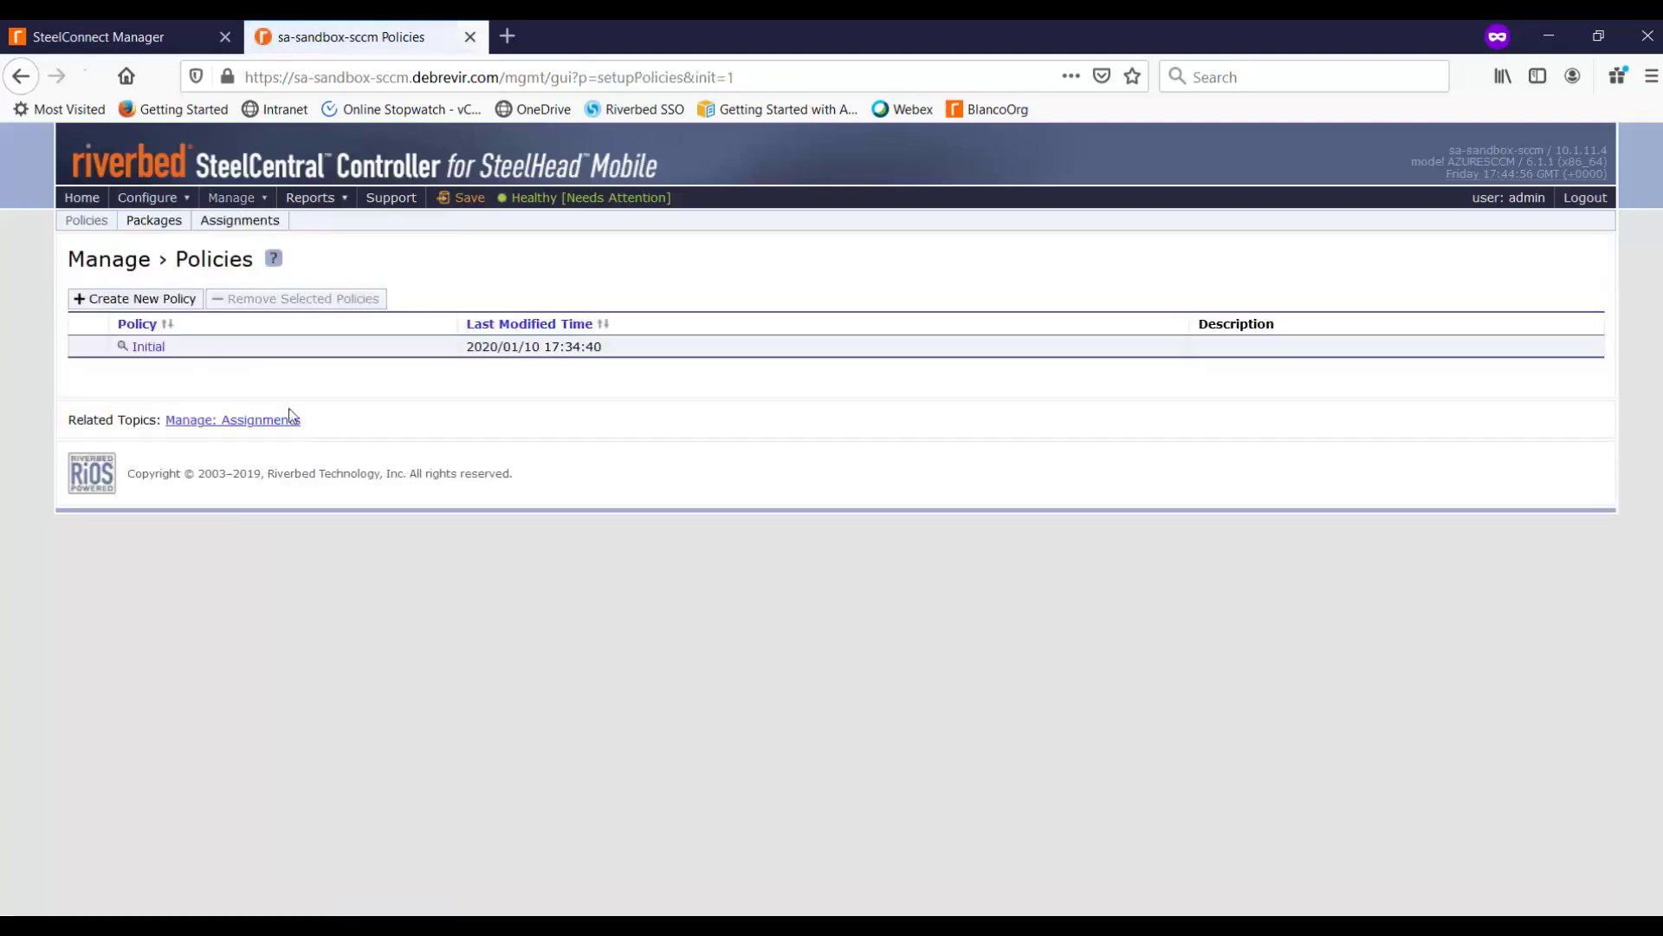
left_click(174, 298)
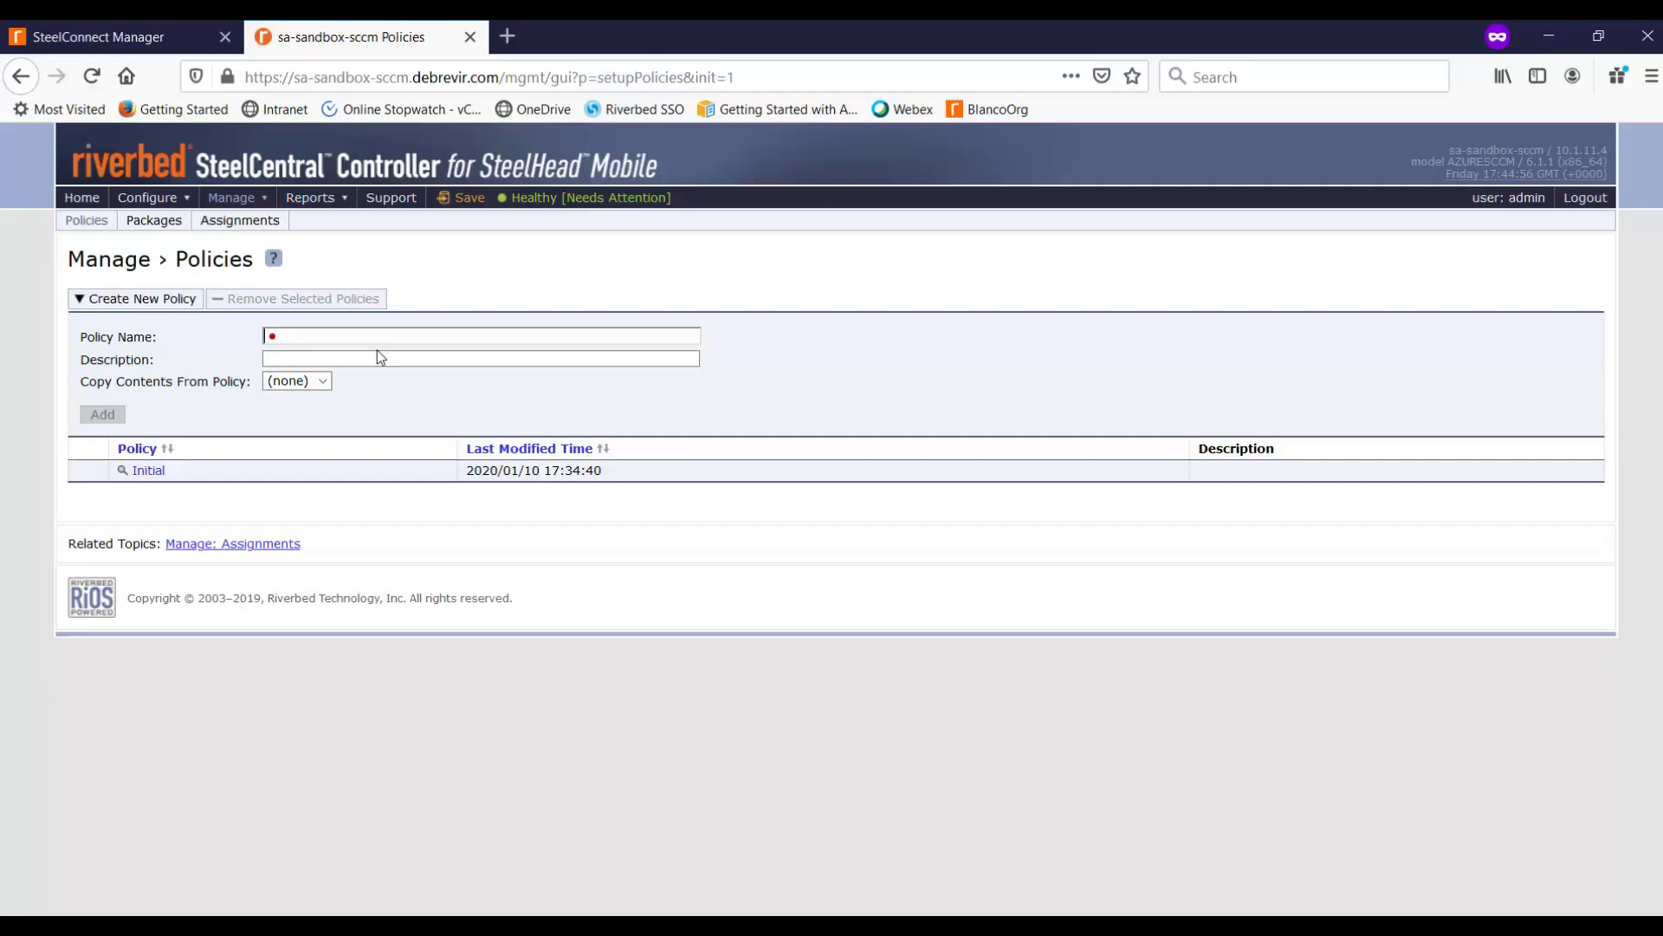
type("ACME-")
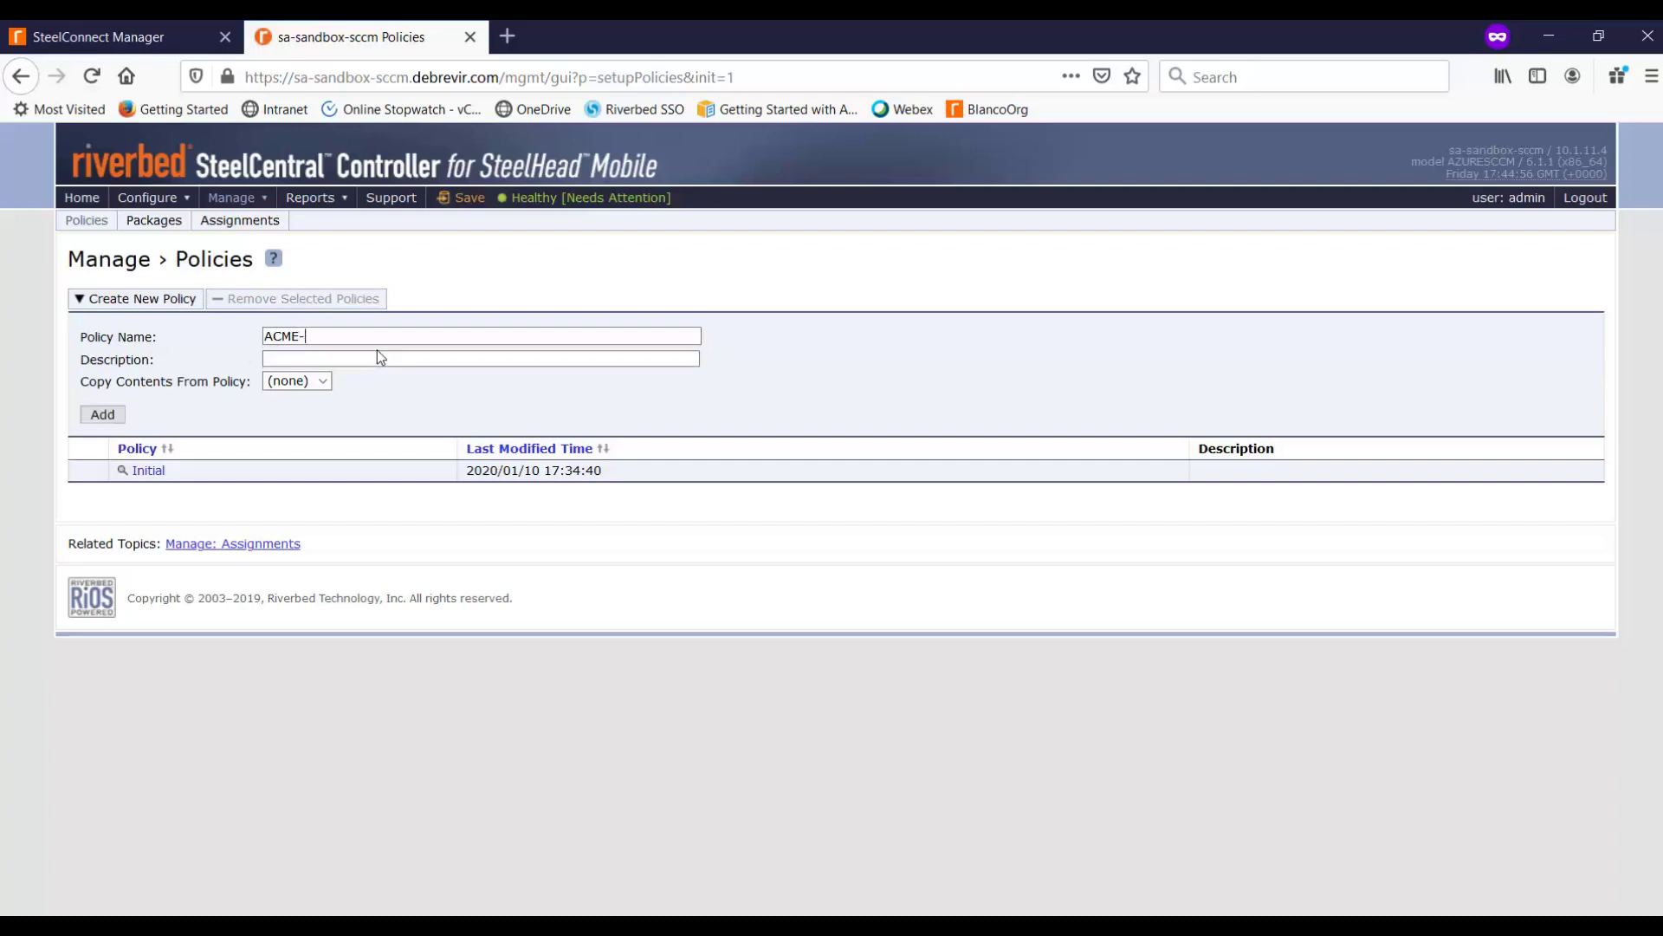
type("WW-All")
- Add the ACME-WW-All policy with SSL optimization and SaaS acceleration enabled, and update it
left_click(92, 419)
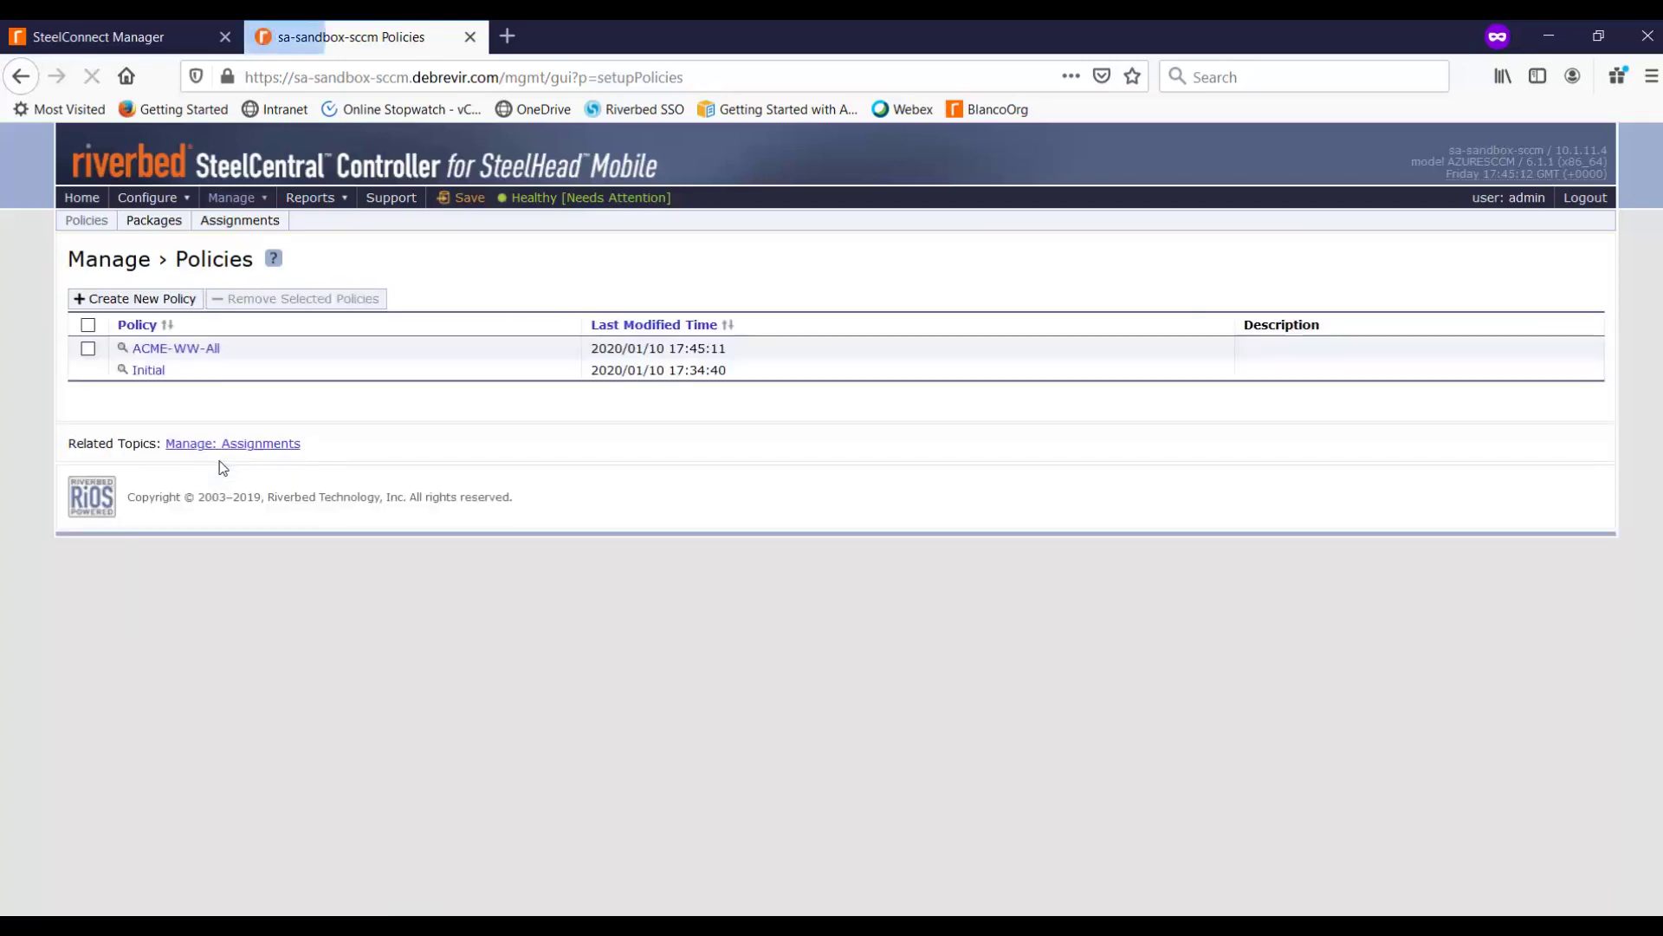
left_click(171, 351)
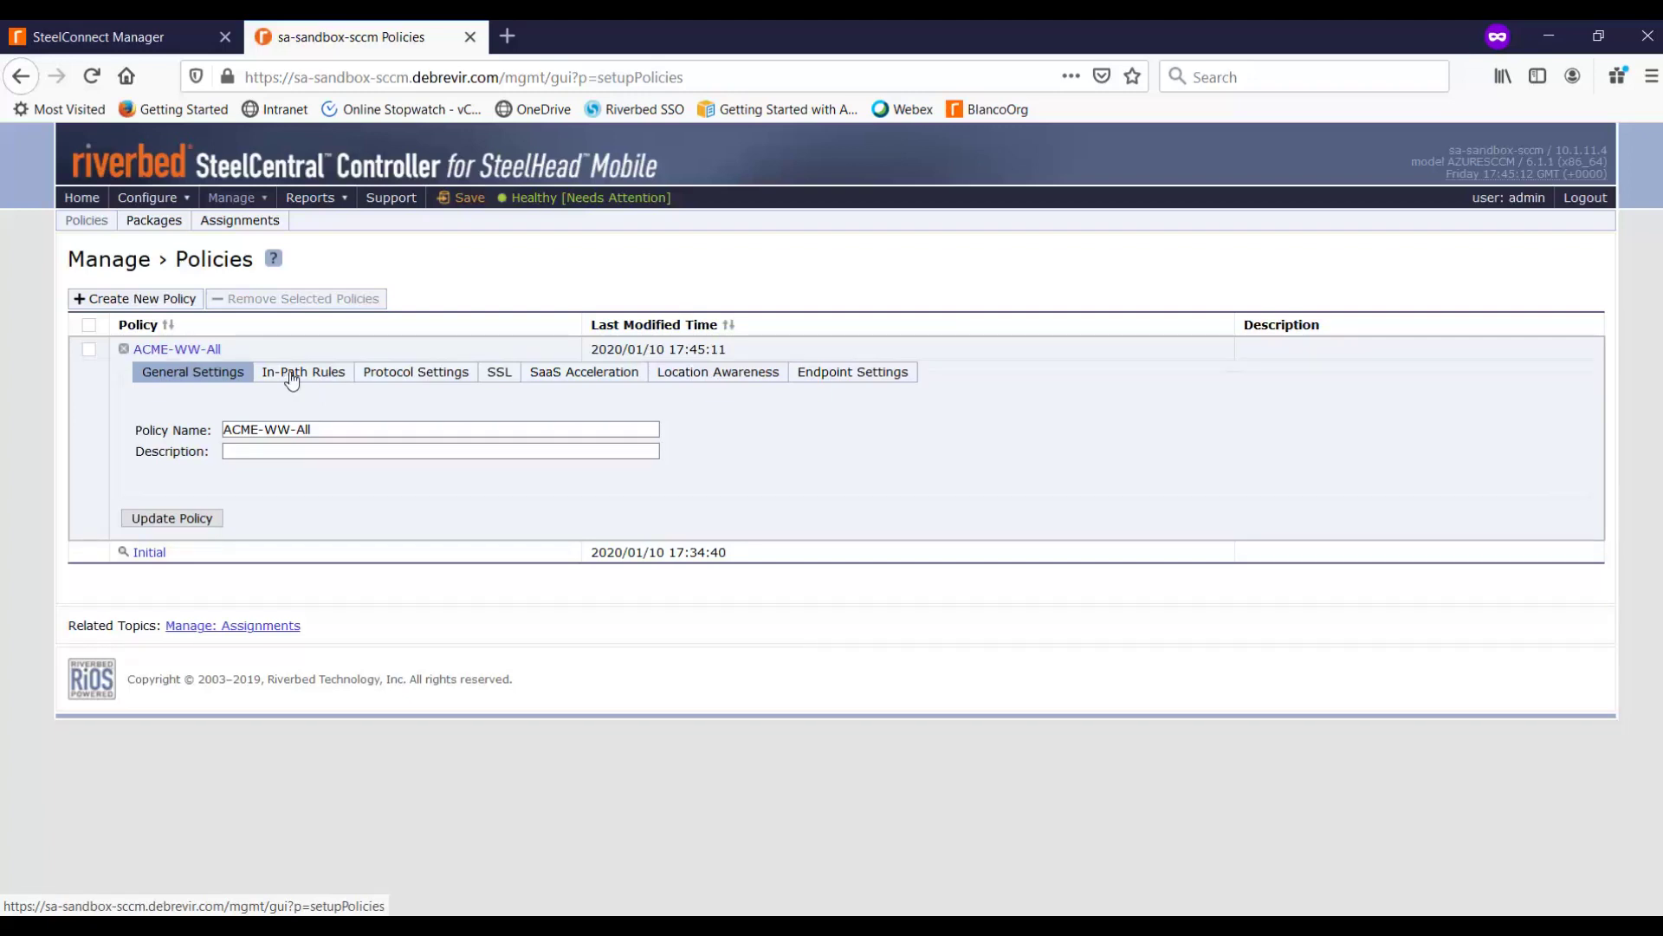
left_click(486, 371)
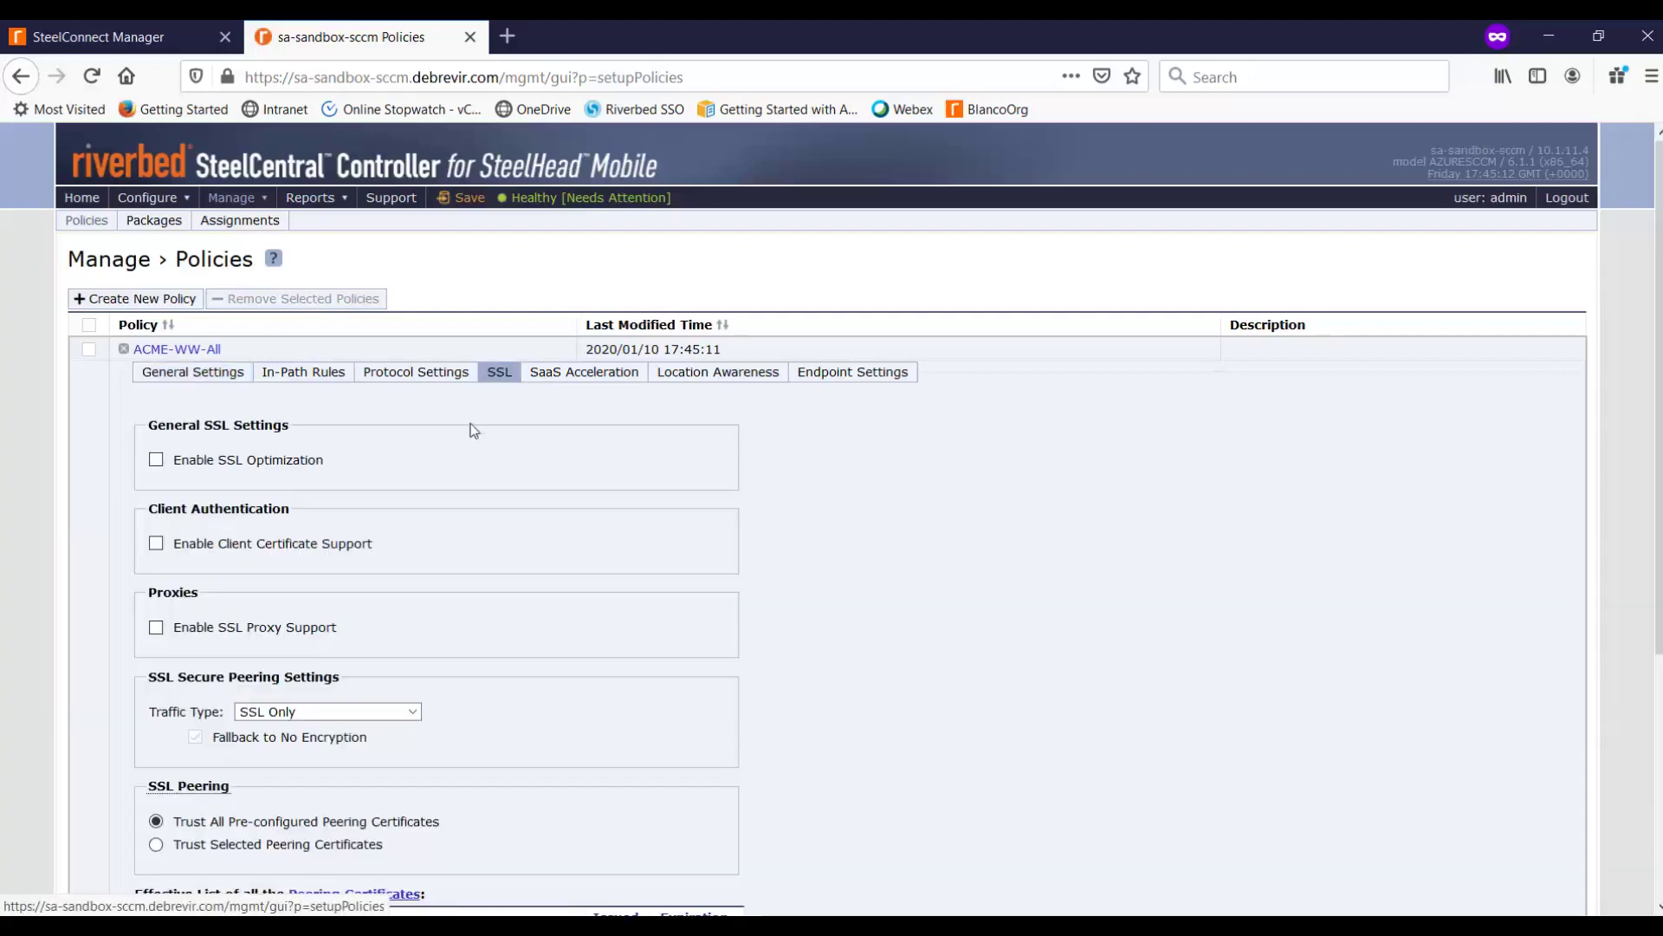
left_click(288, 463)
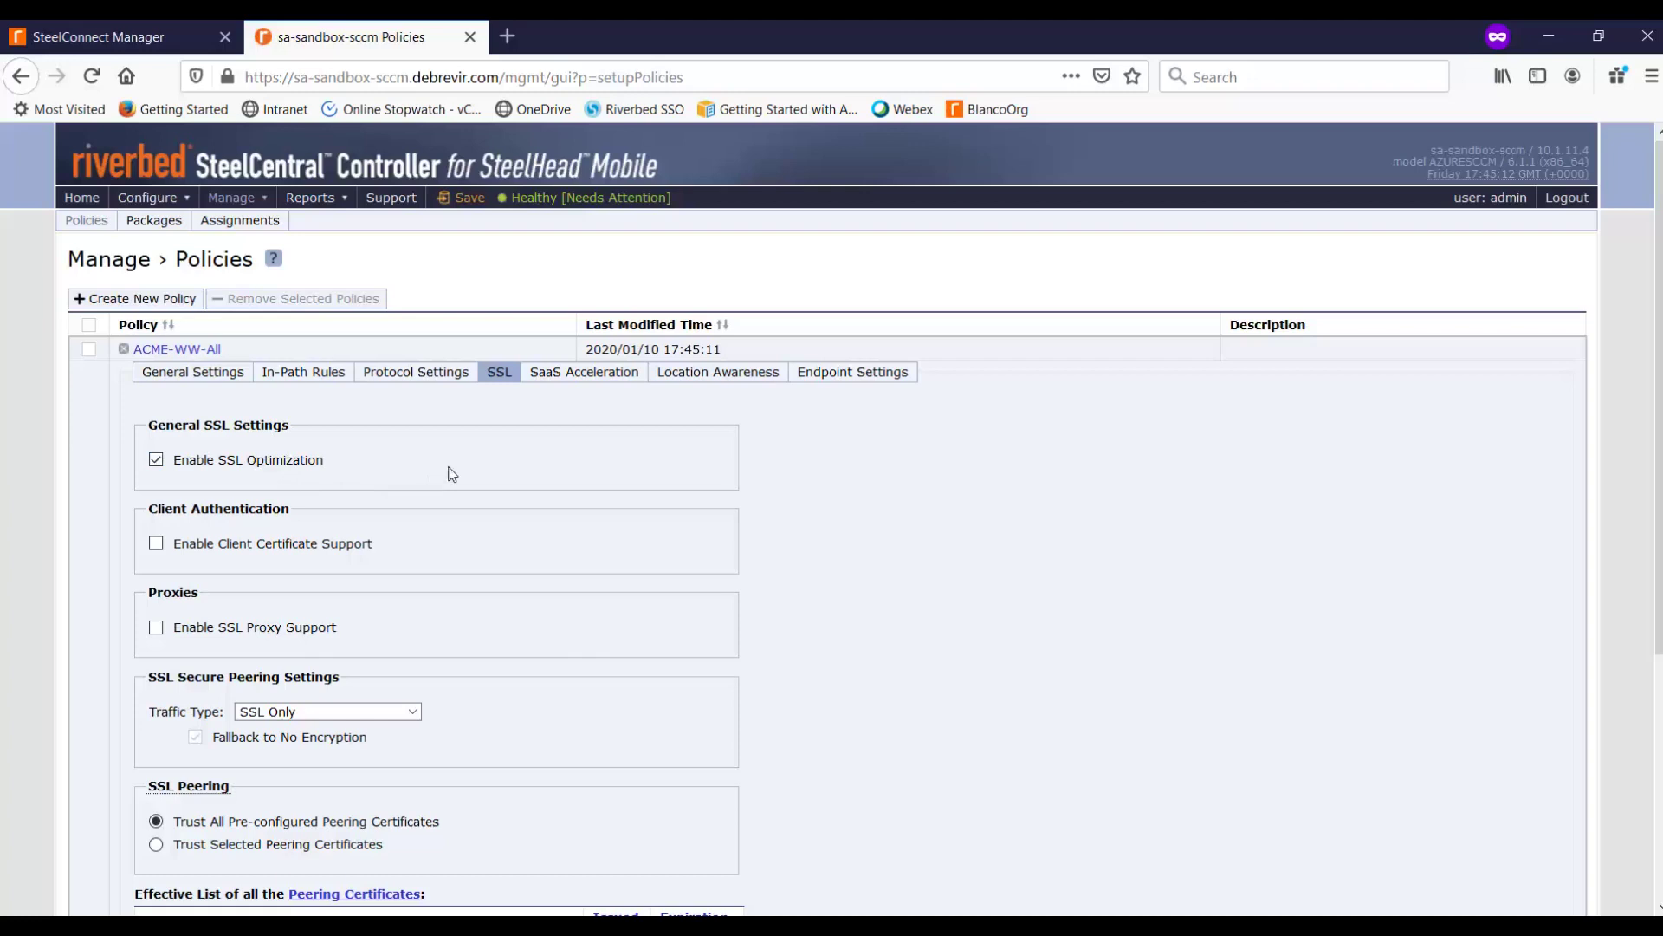
left_click(559, 374)
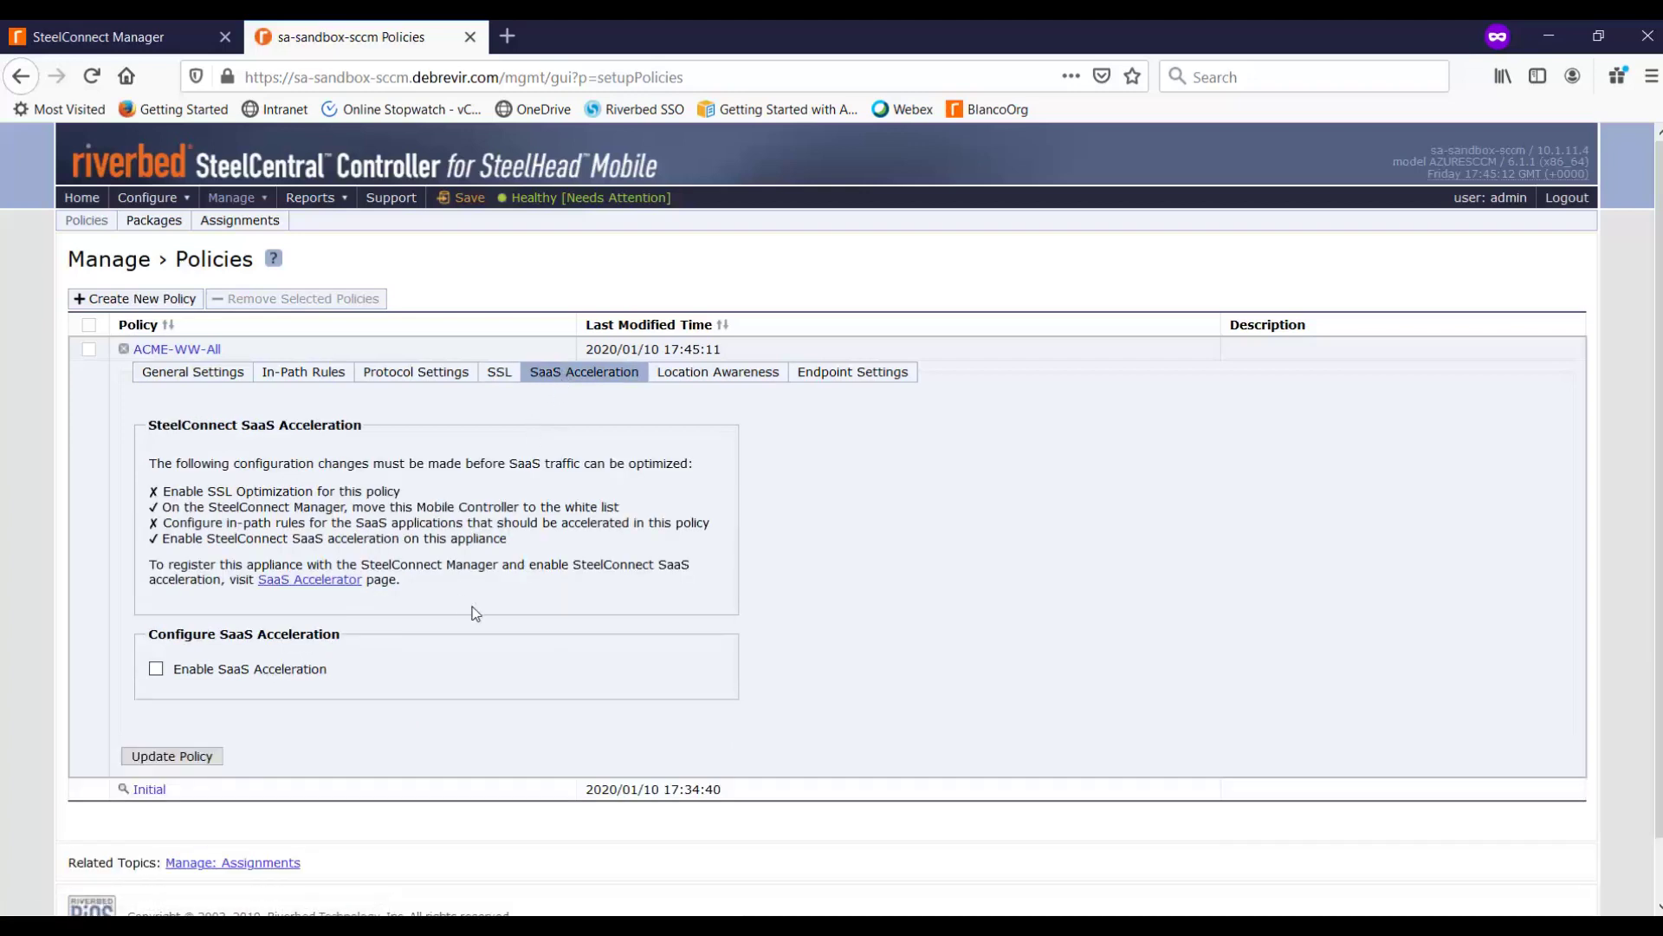
left_click(284, 669)
left_click(172, 756)
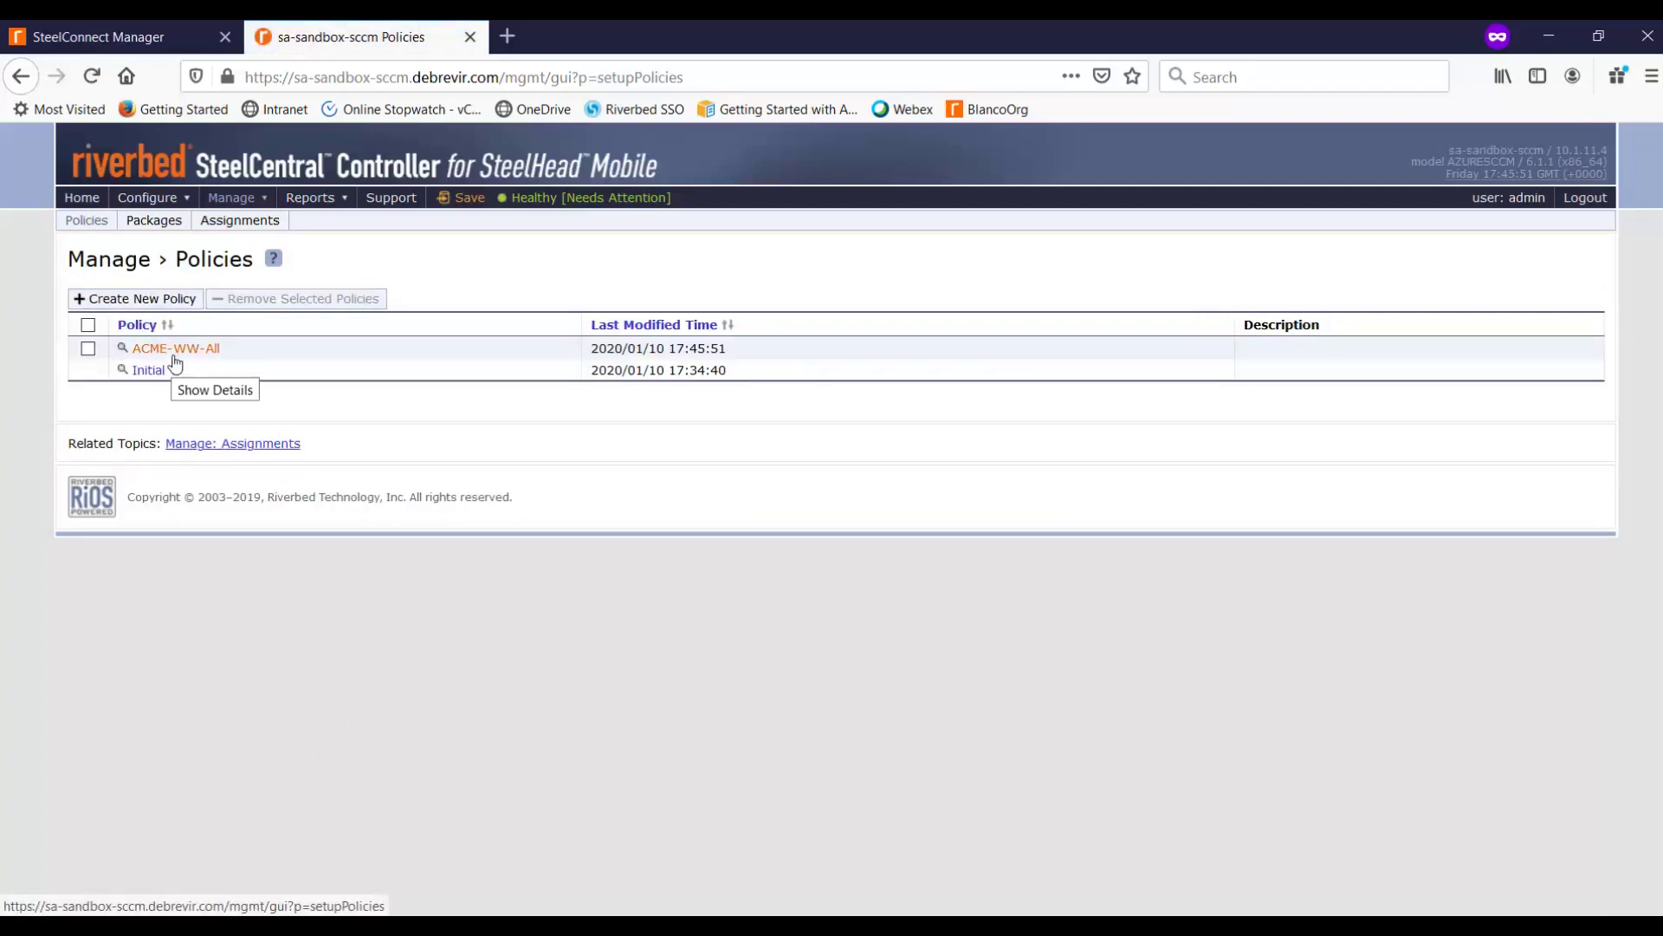
- Create client package ACME-WW-All-PKG in group ACME-WW-All using the ACME-WW-All policy's endpoint settings
left_click(165, 225)
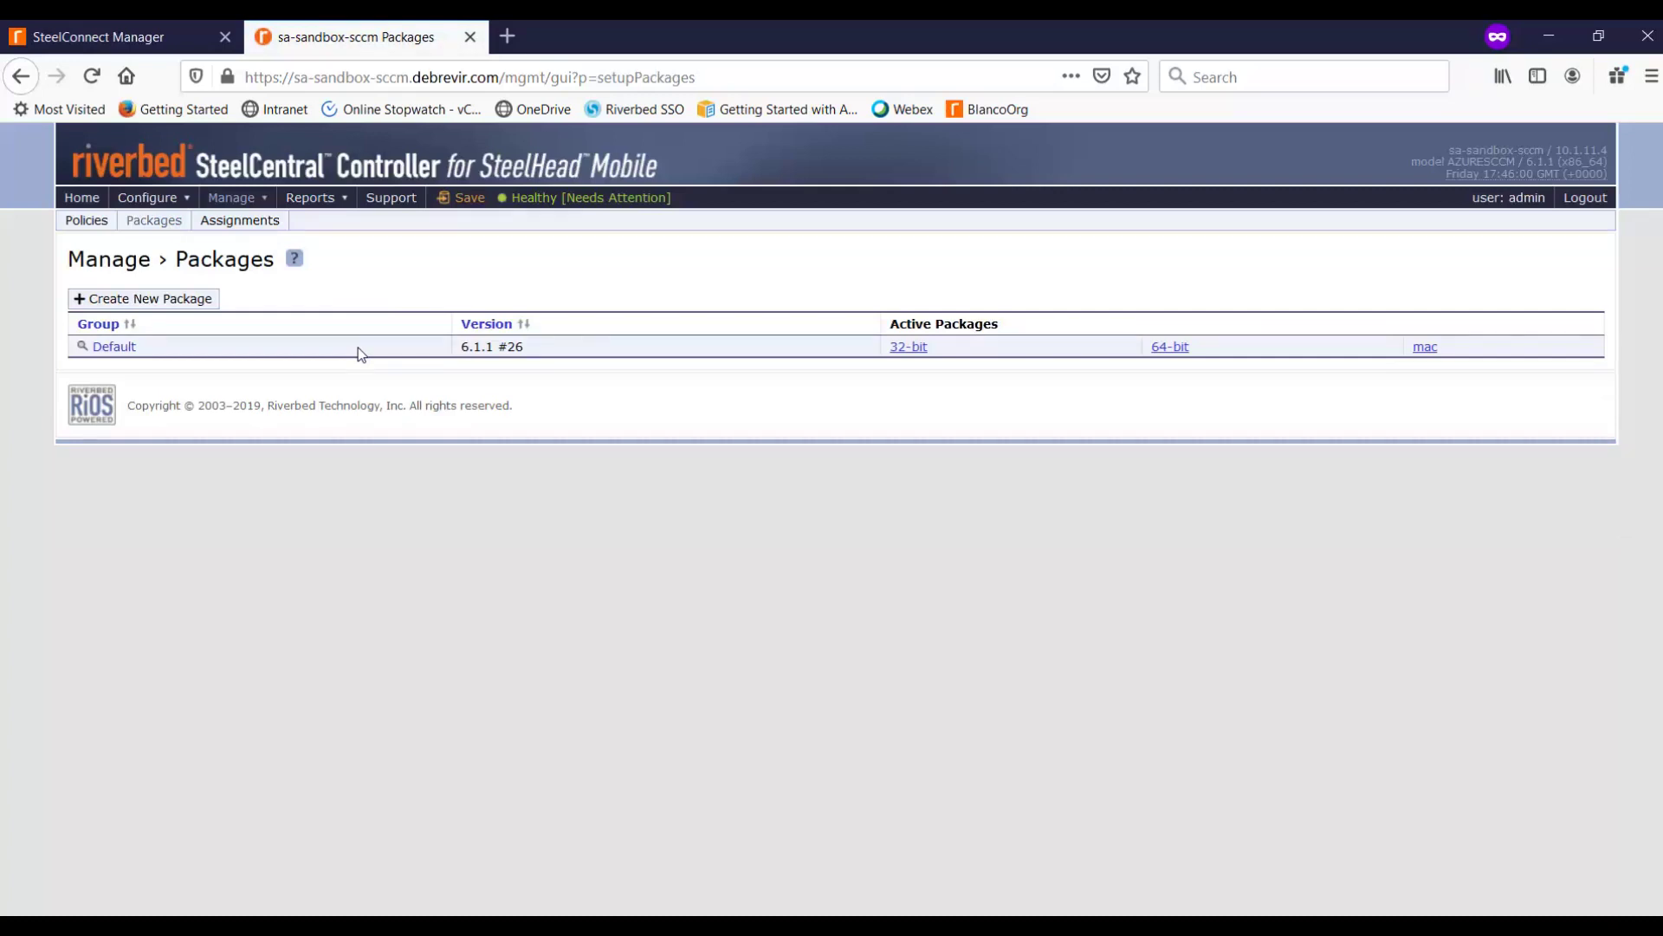
left_click(142, 298)
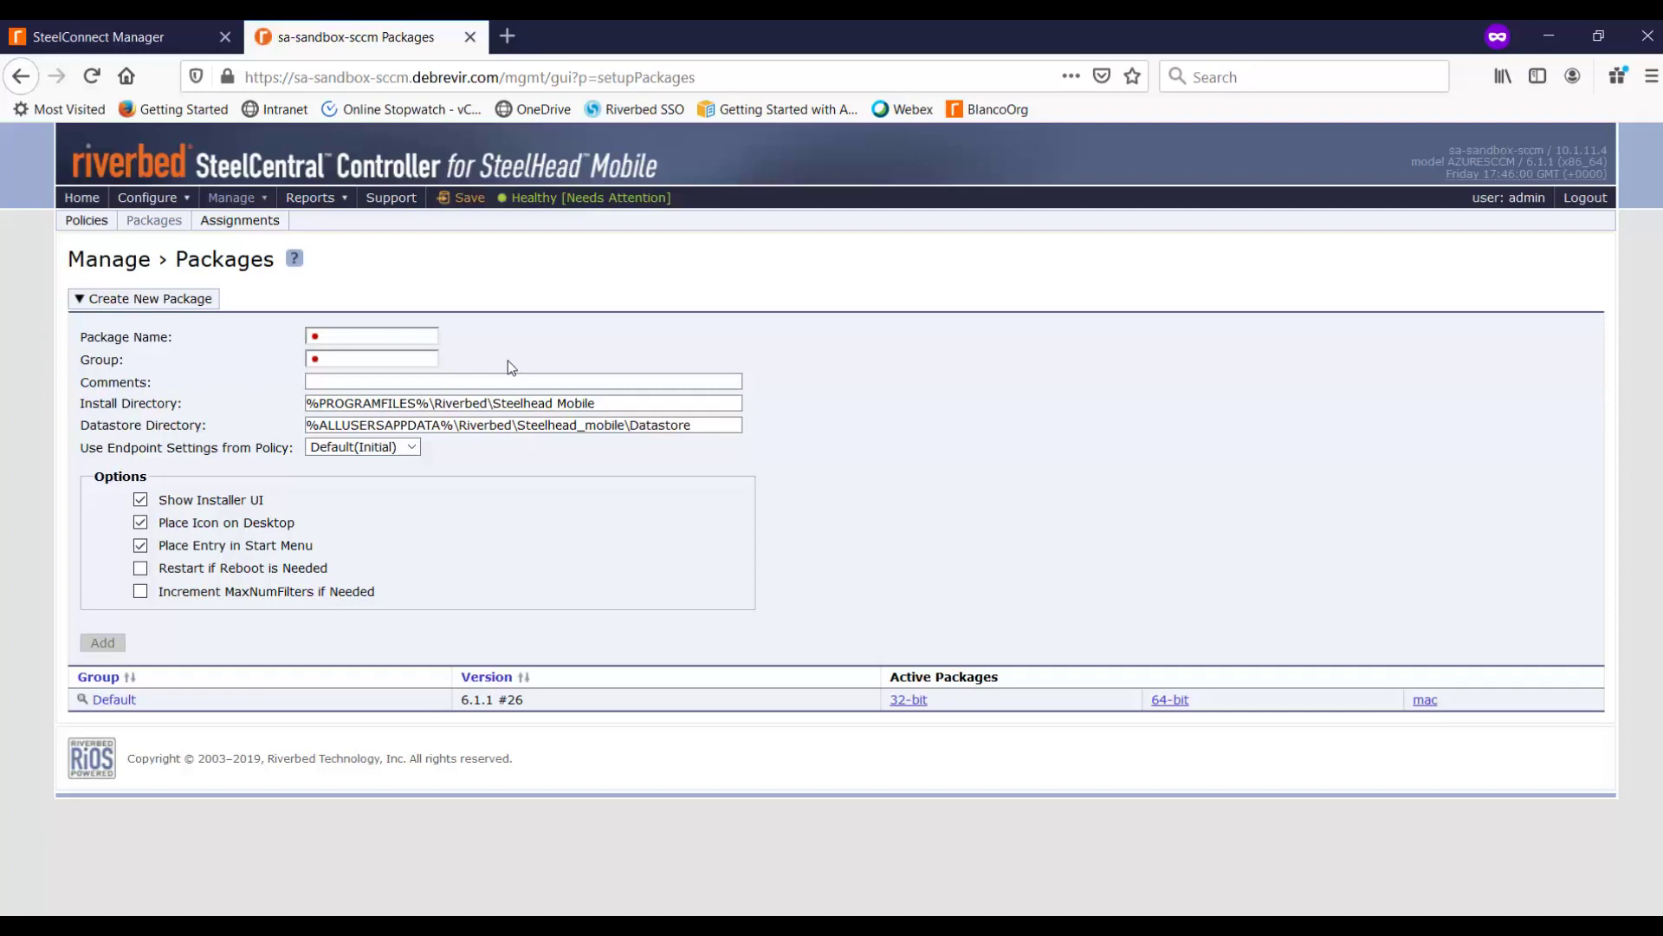
type("ACME-WW")
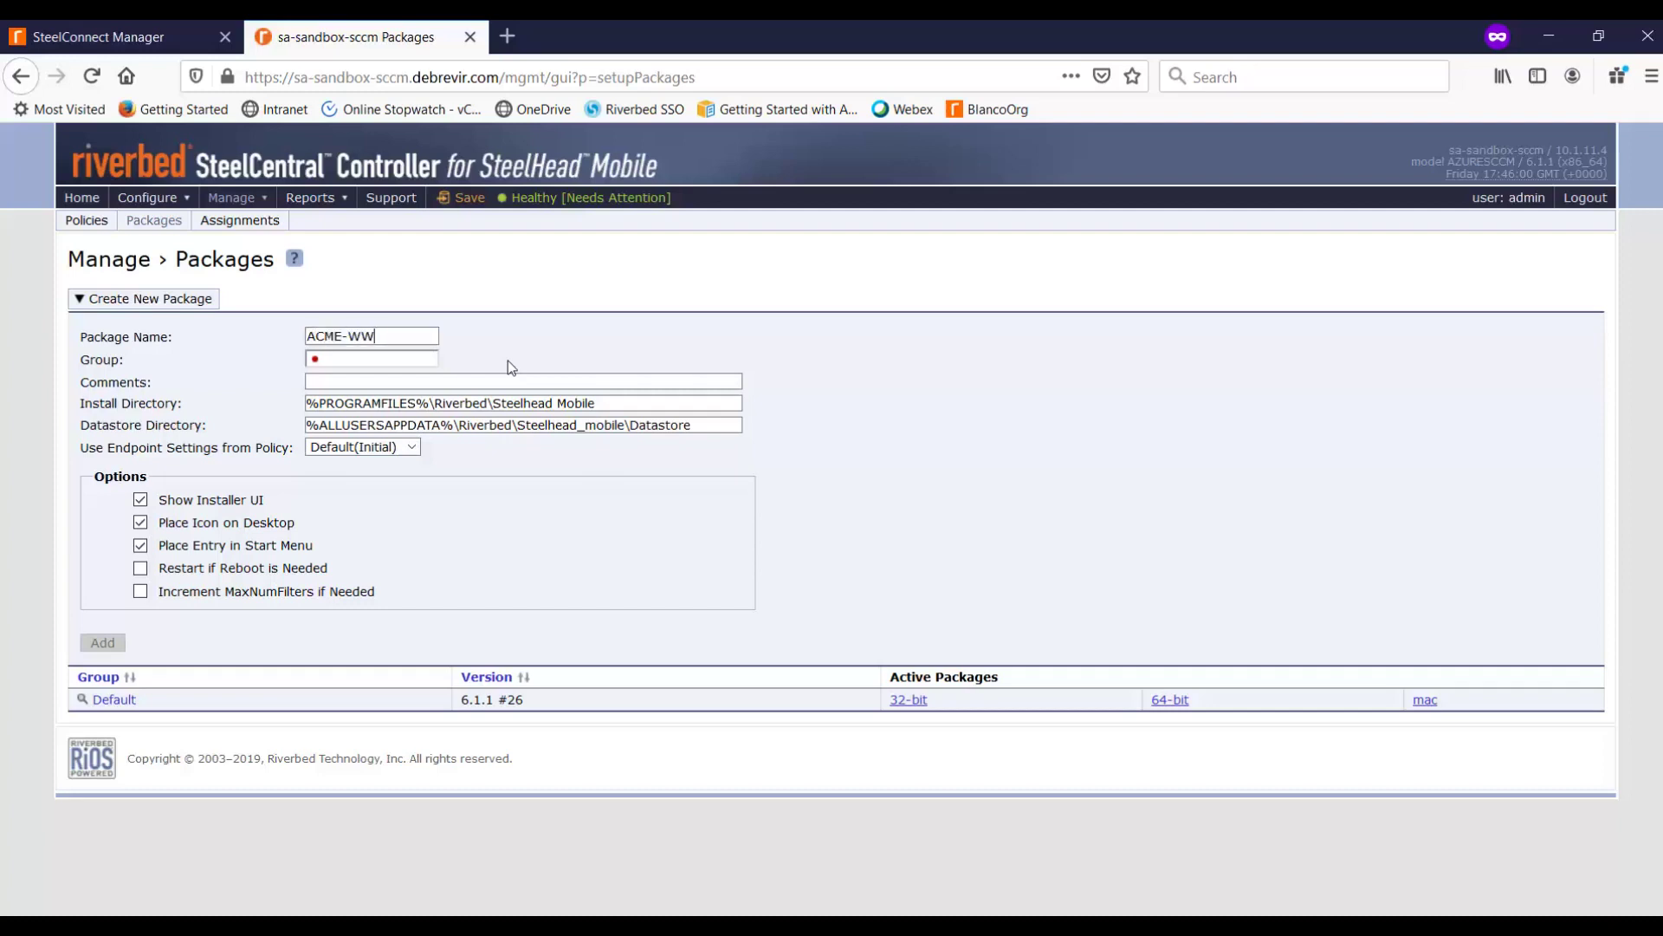
type("-All-PKG")
left_click(392, 364)
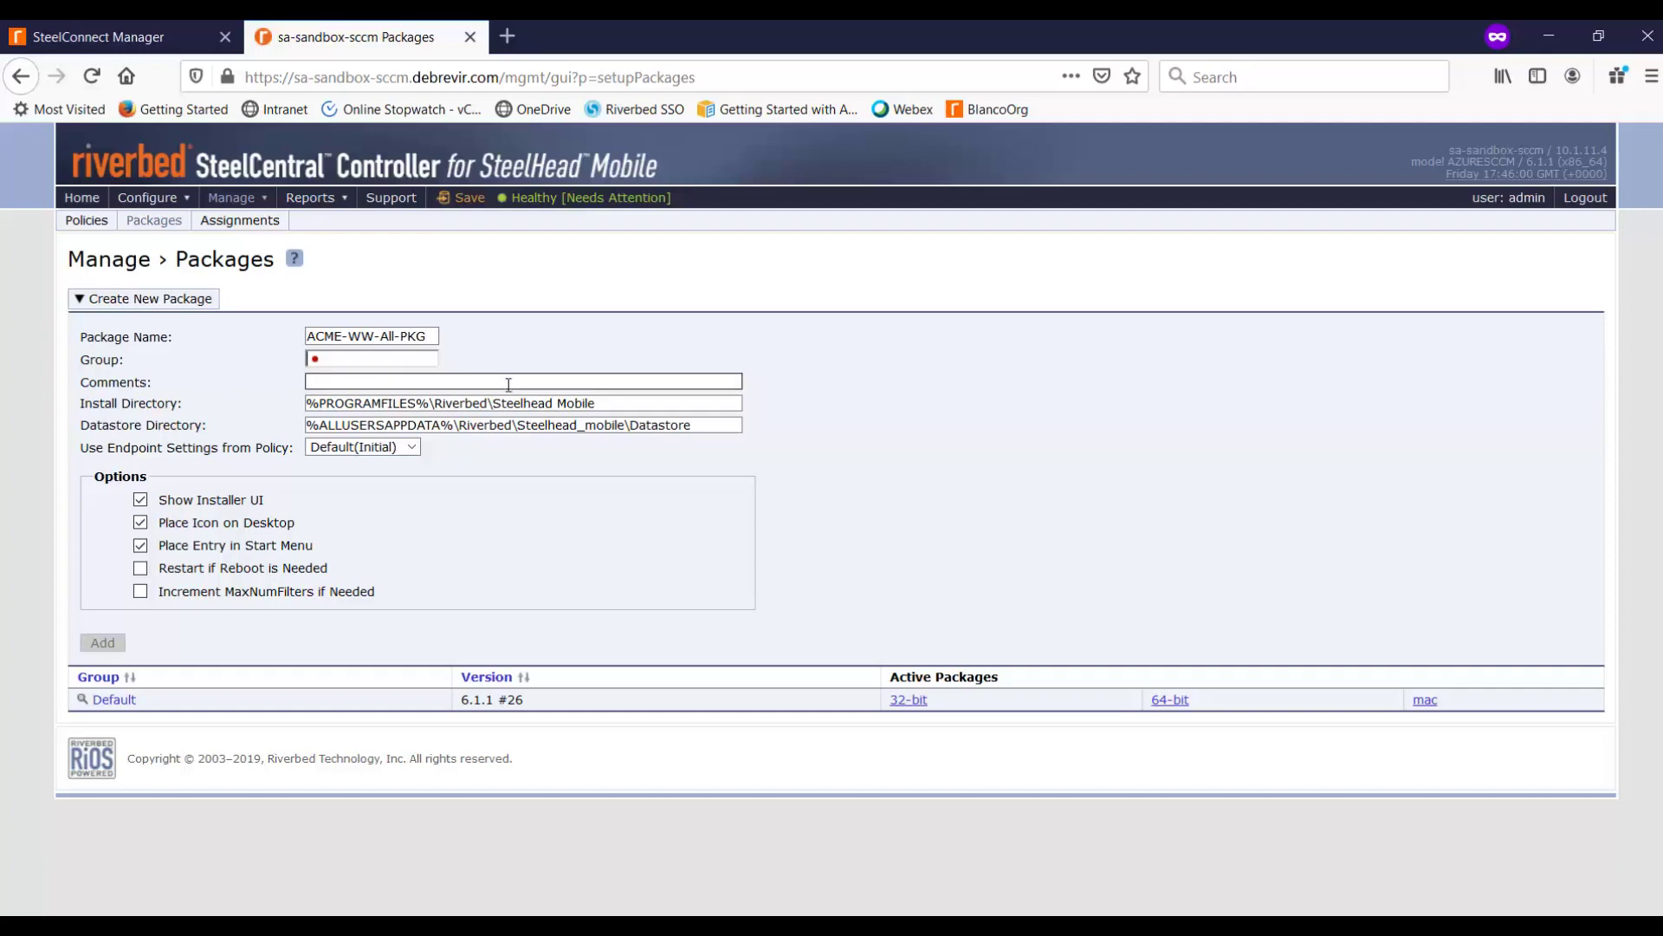
type("ACME-WW-All")
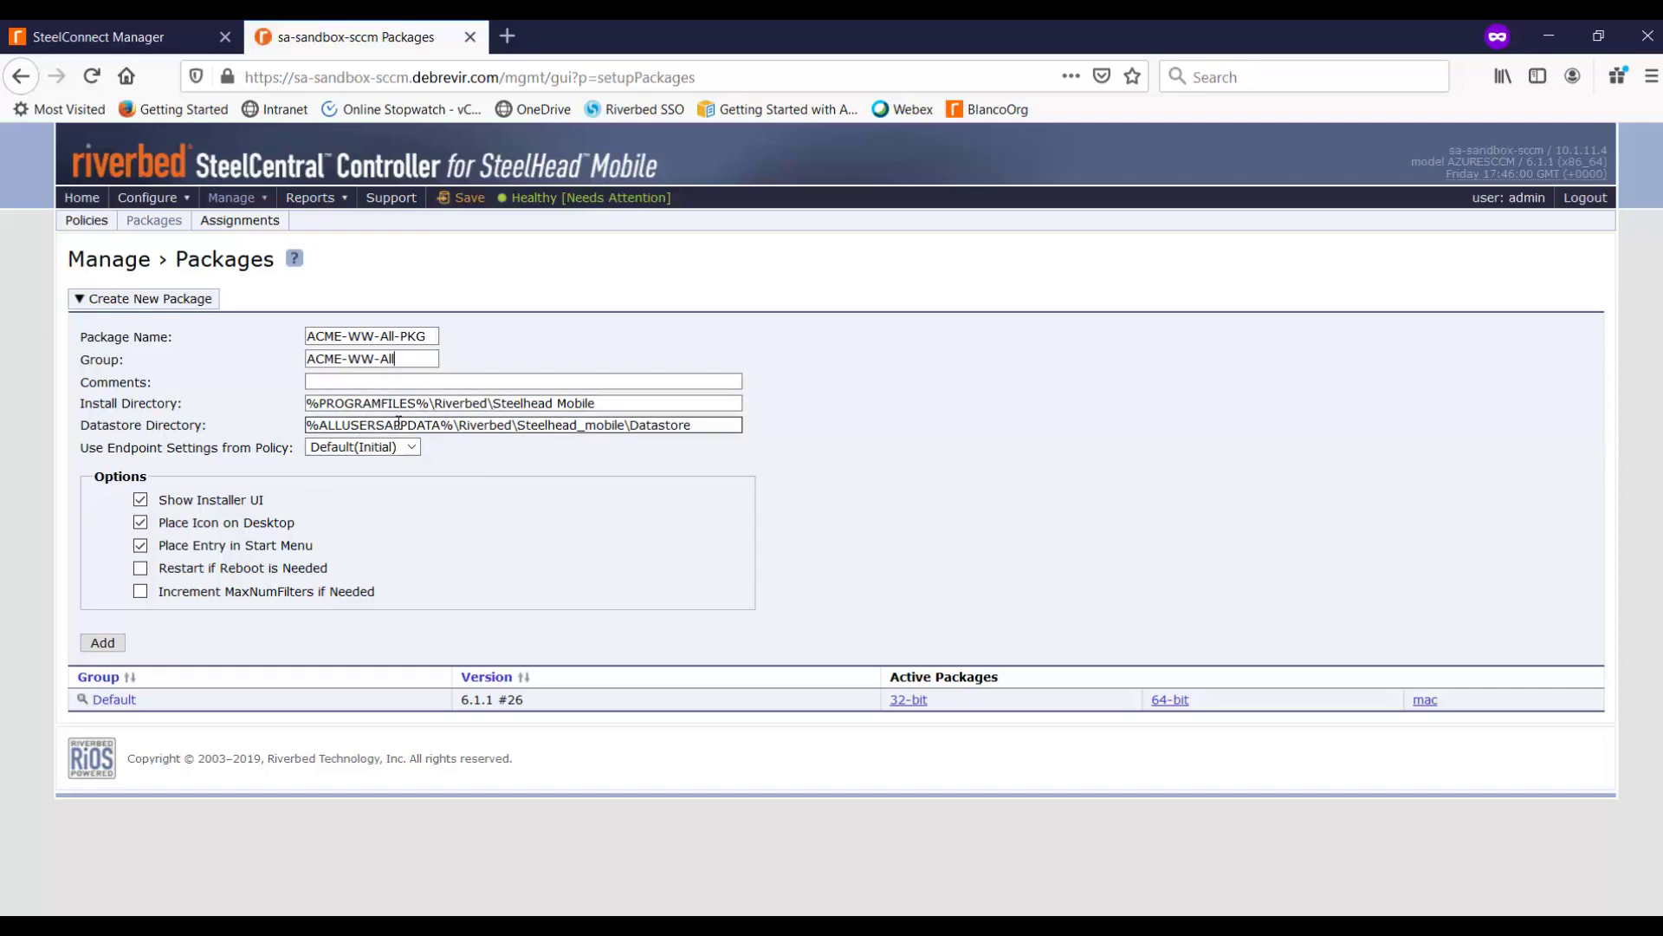
left_click(339, 448)
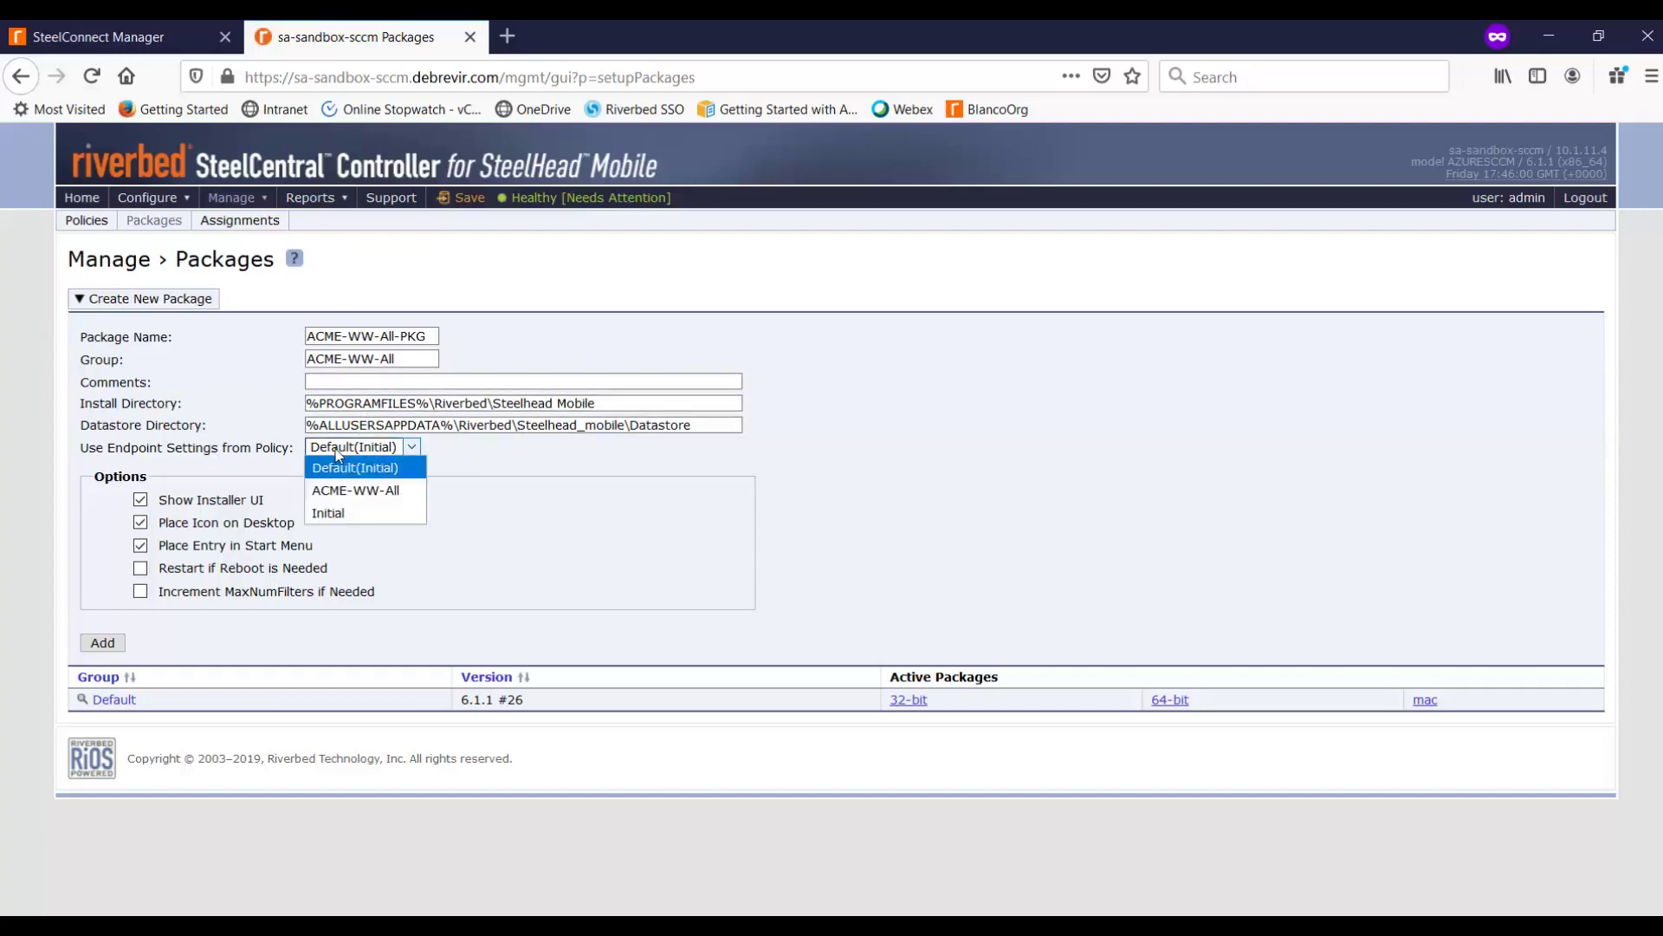
left_click(358, 491)
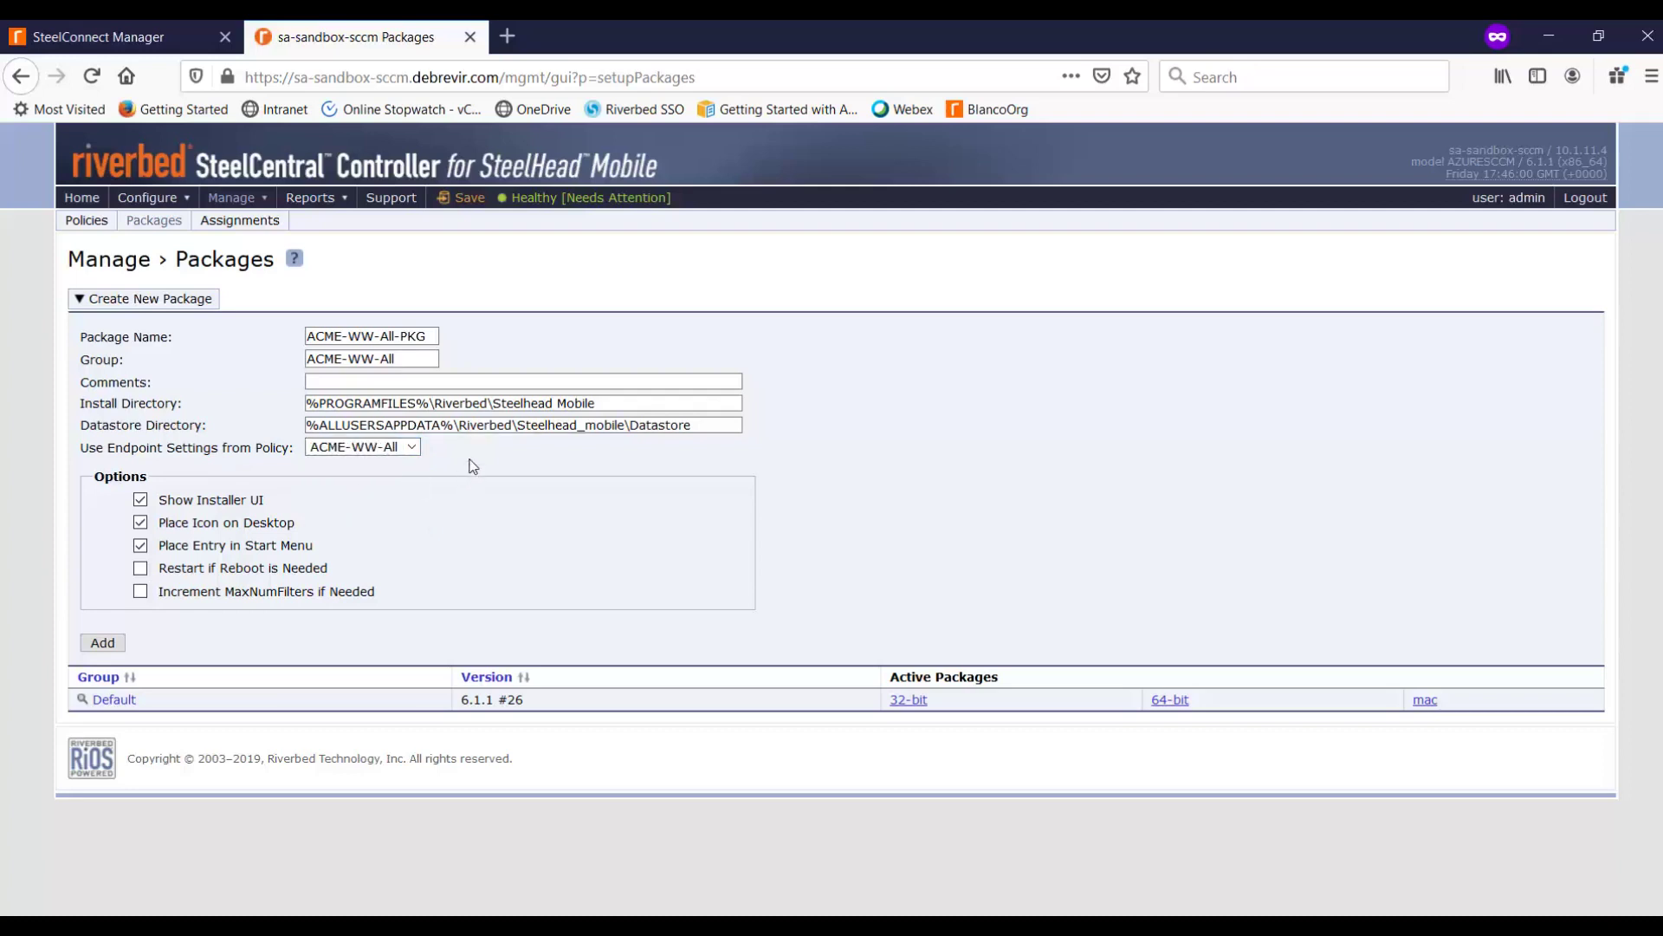
left_click(101, 643)
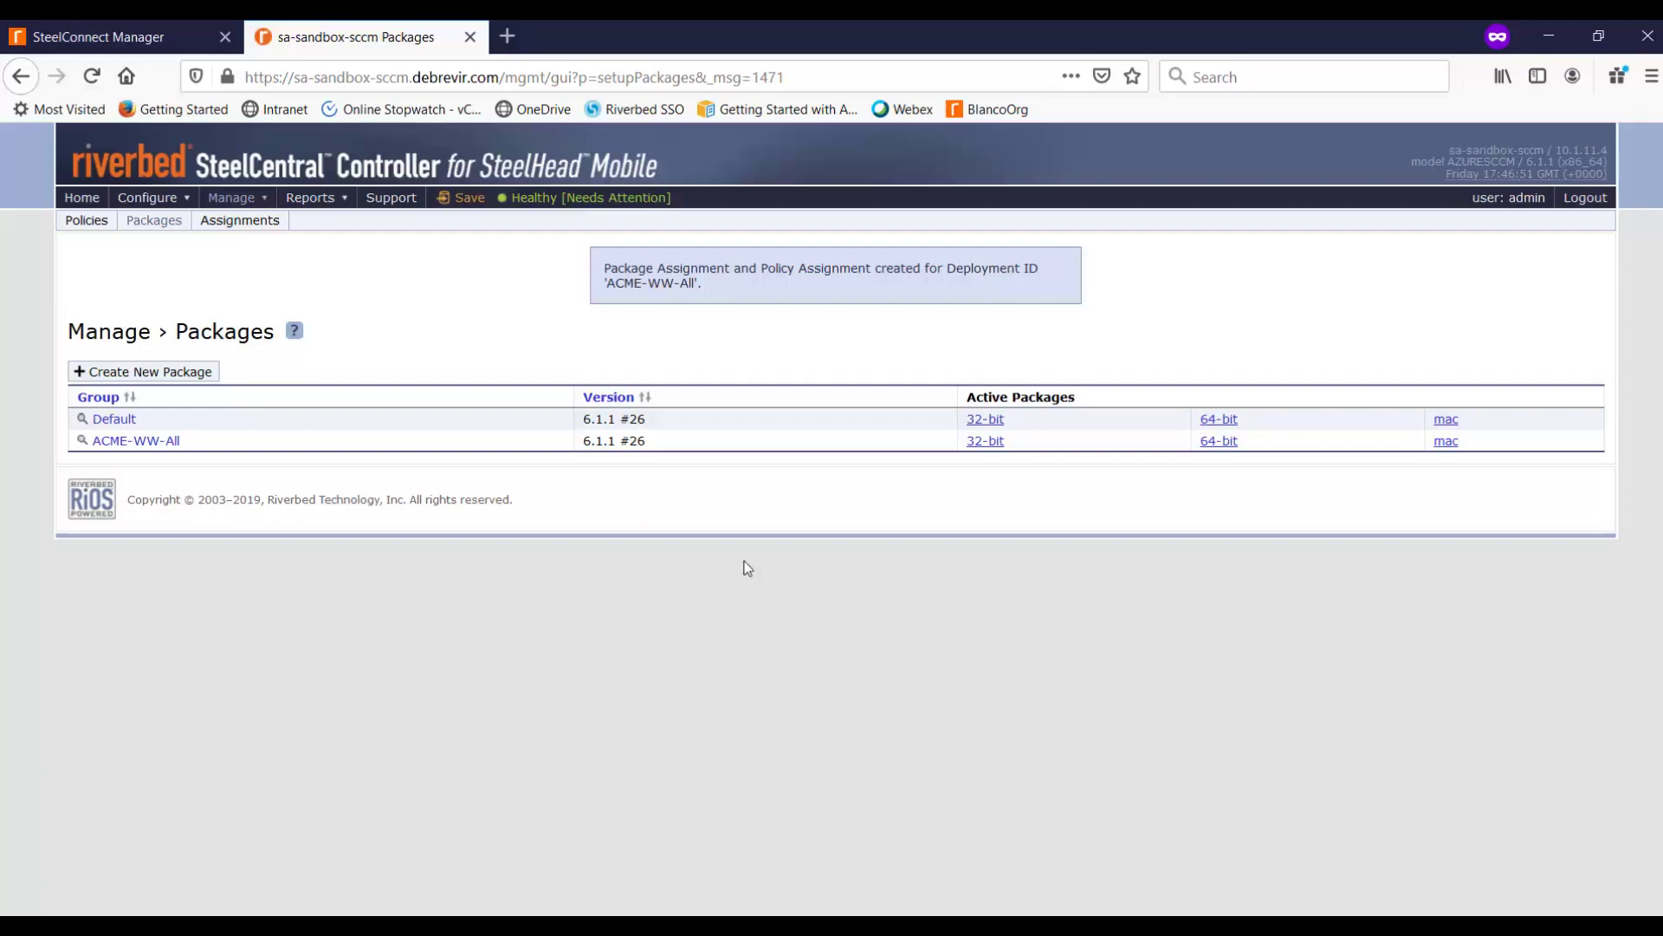
- Refresh the controller's SaaS Accelerator data so four Office 365 applications appear at 52.141.218.110:7810
left_click(95, 40)
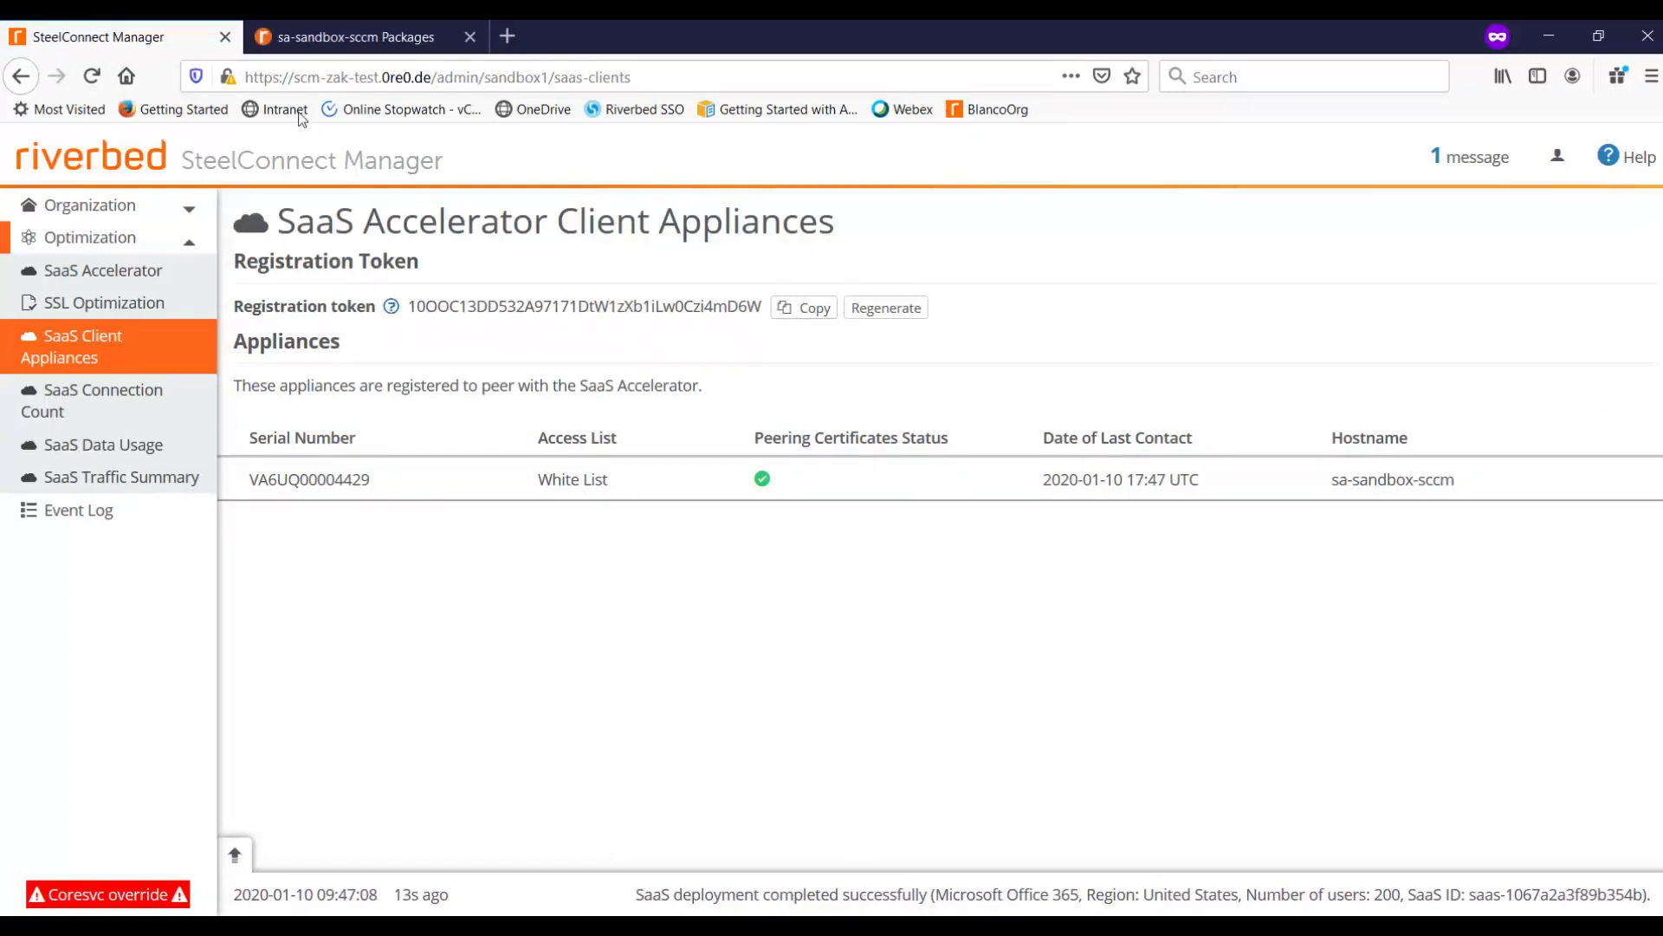
left_click(351, 36)
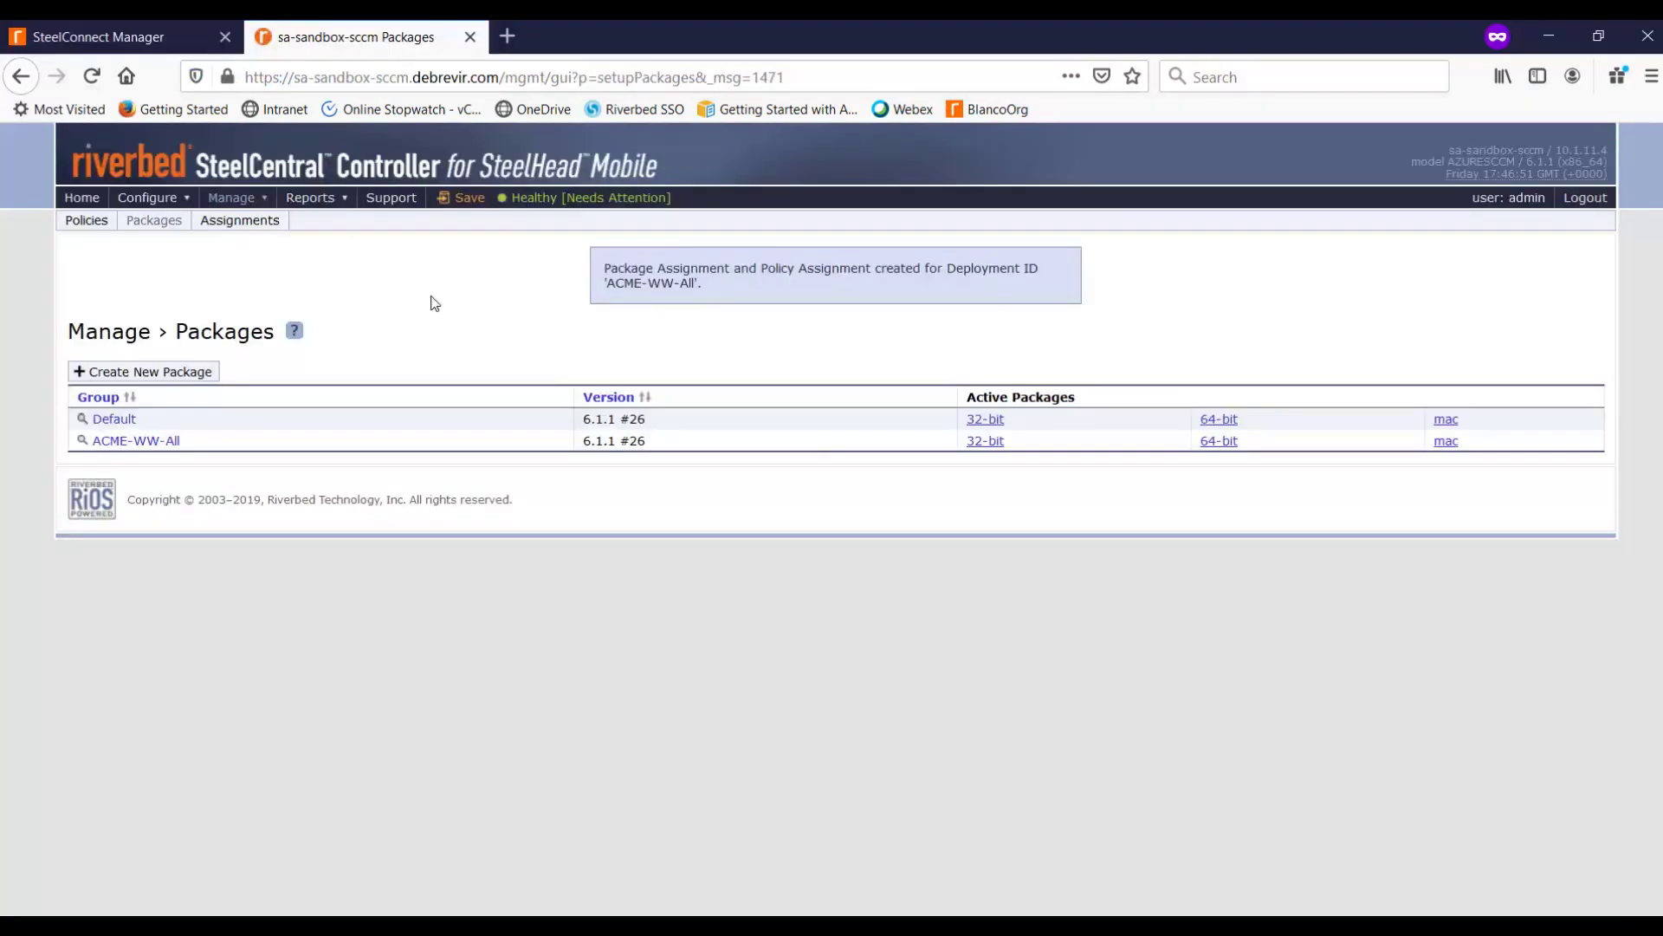
mouse_move(247, 199)
mouse_move(190, 199)
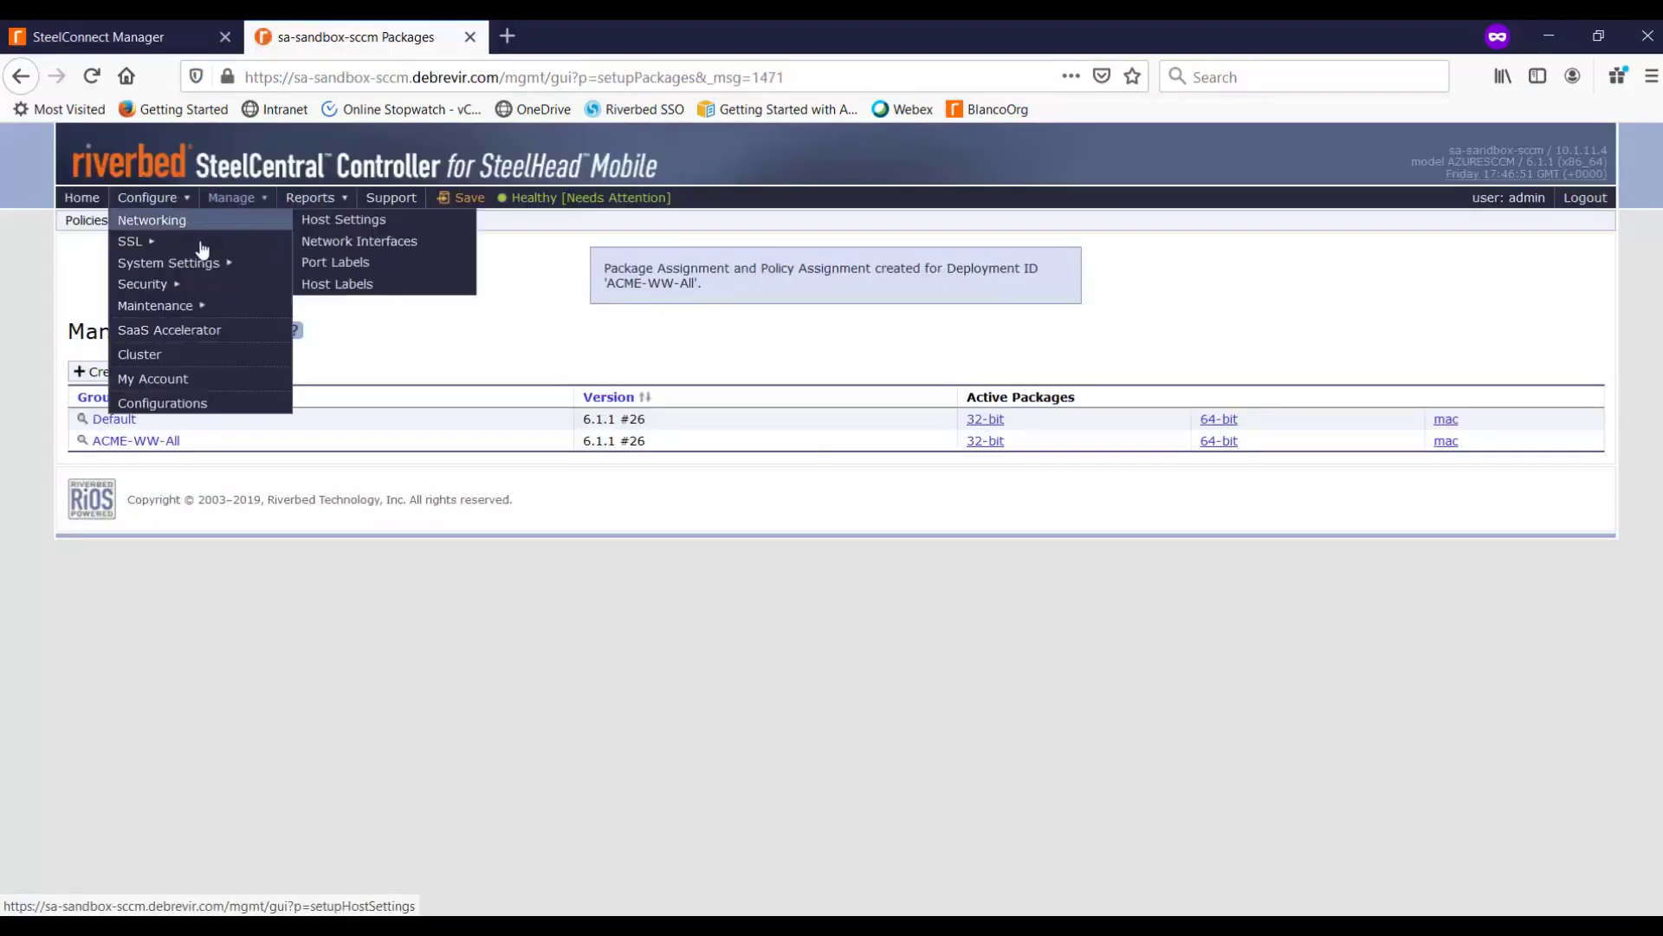
left_click(197, 336)
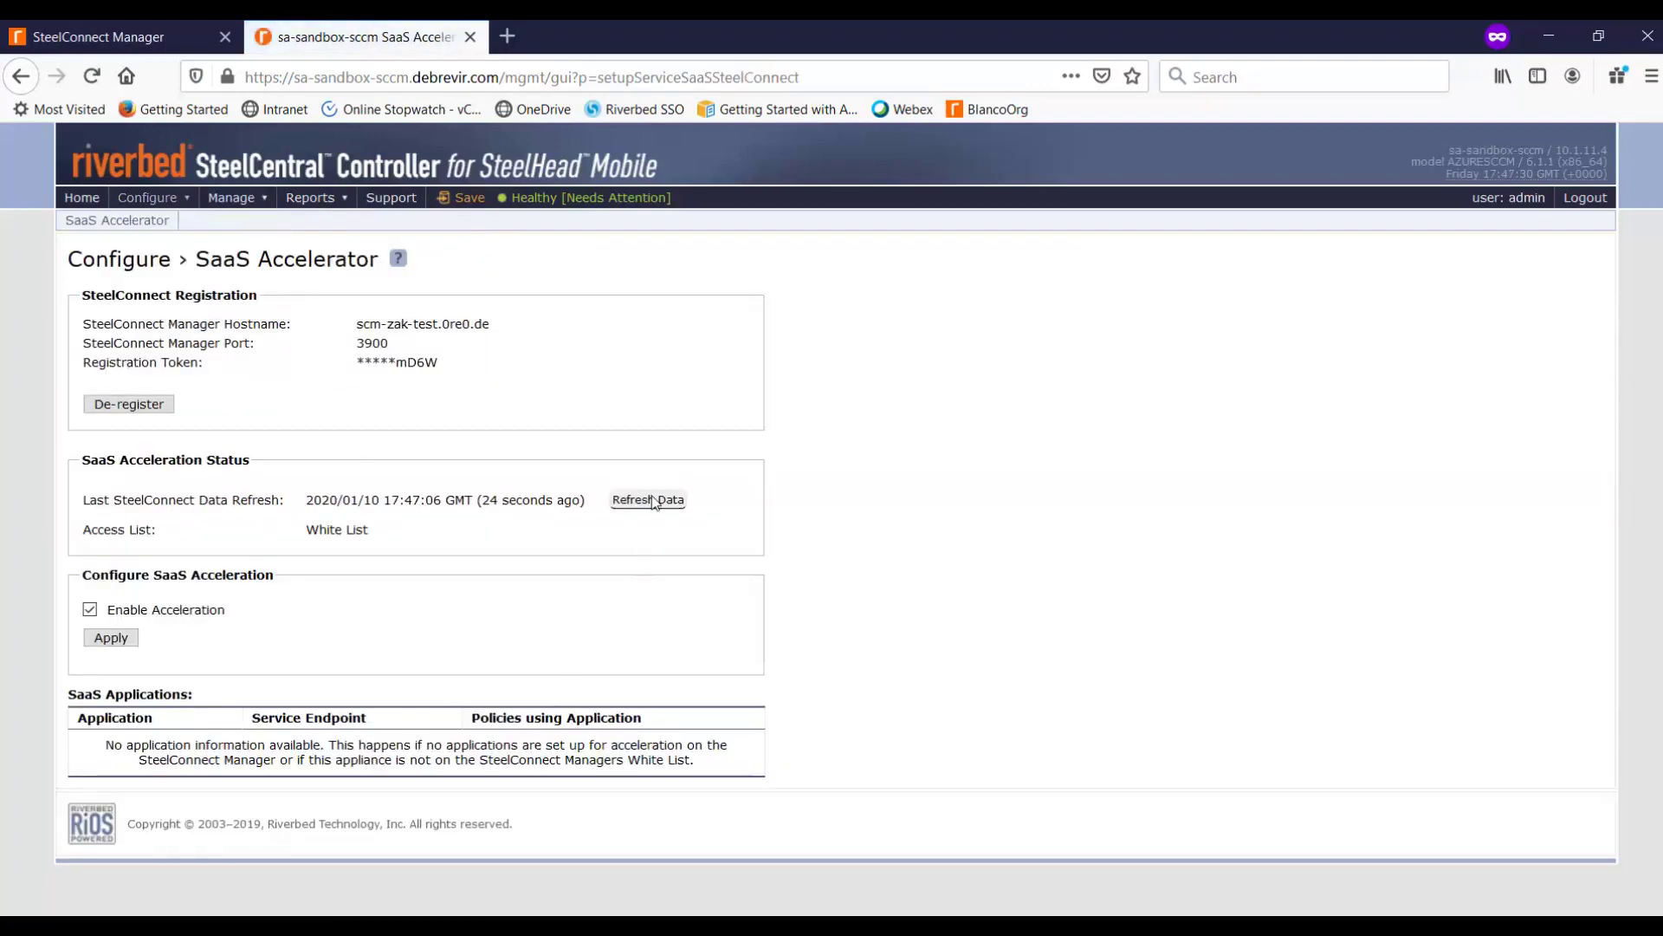
left_click(653, 501)
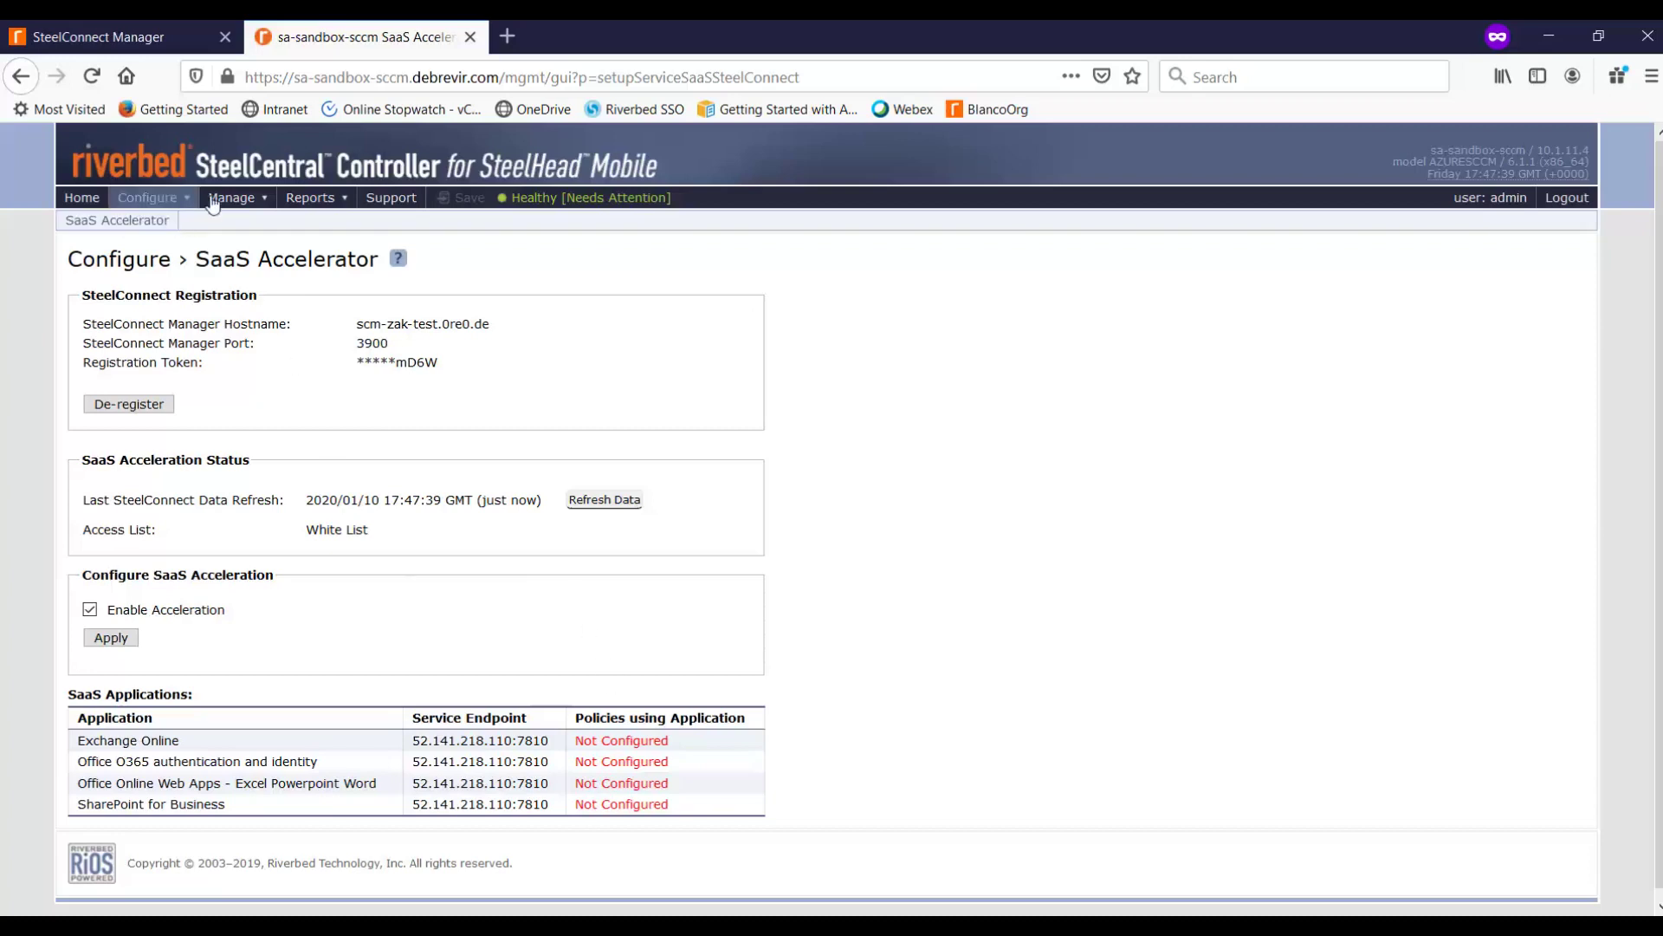
- Add a SaaS Application in-path rule for SharePoint for Business to the ACME-WW-All policy
mouse_move(232, 197)
left_click(229, 227)
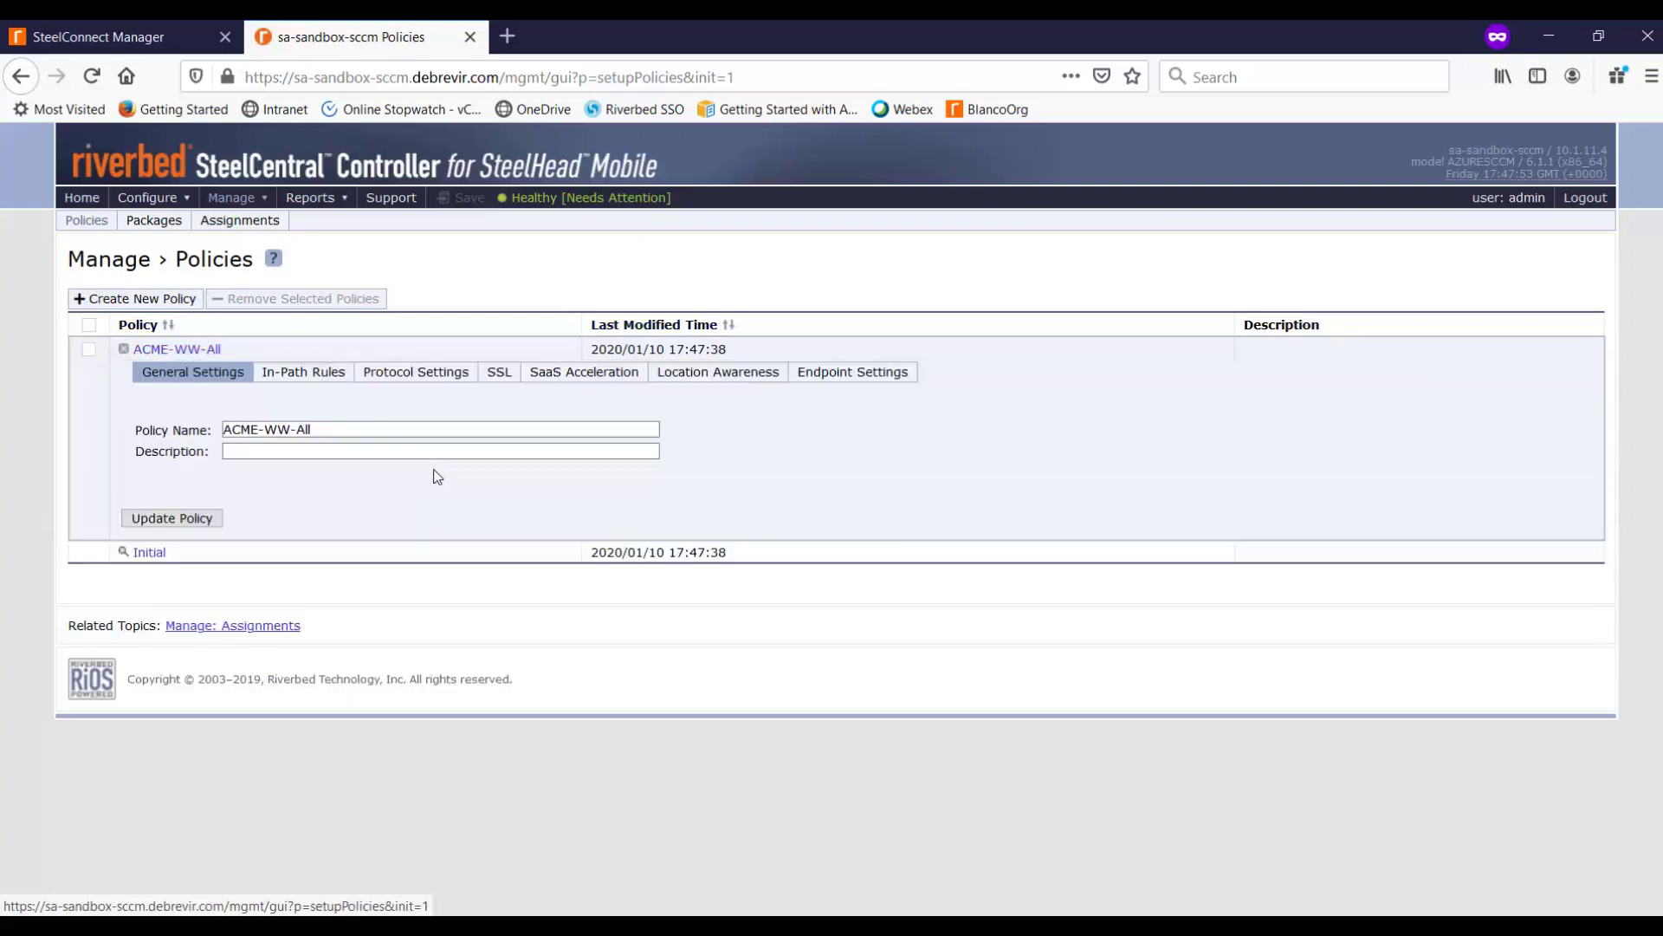
left_click(302, 373)
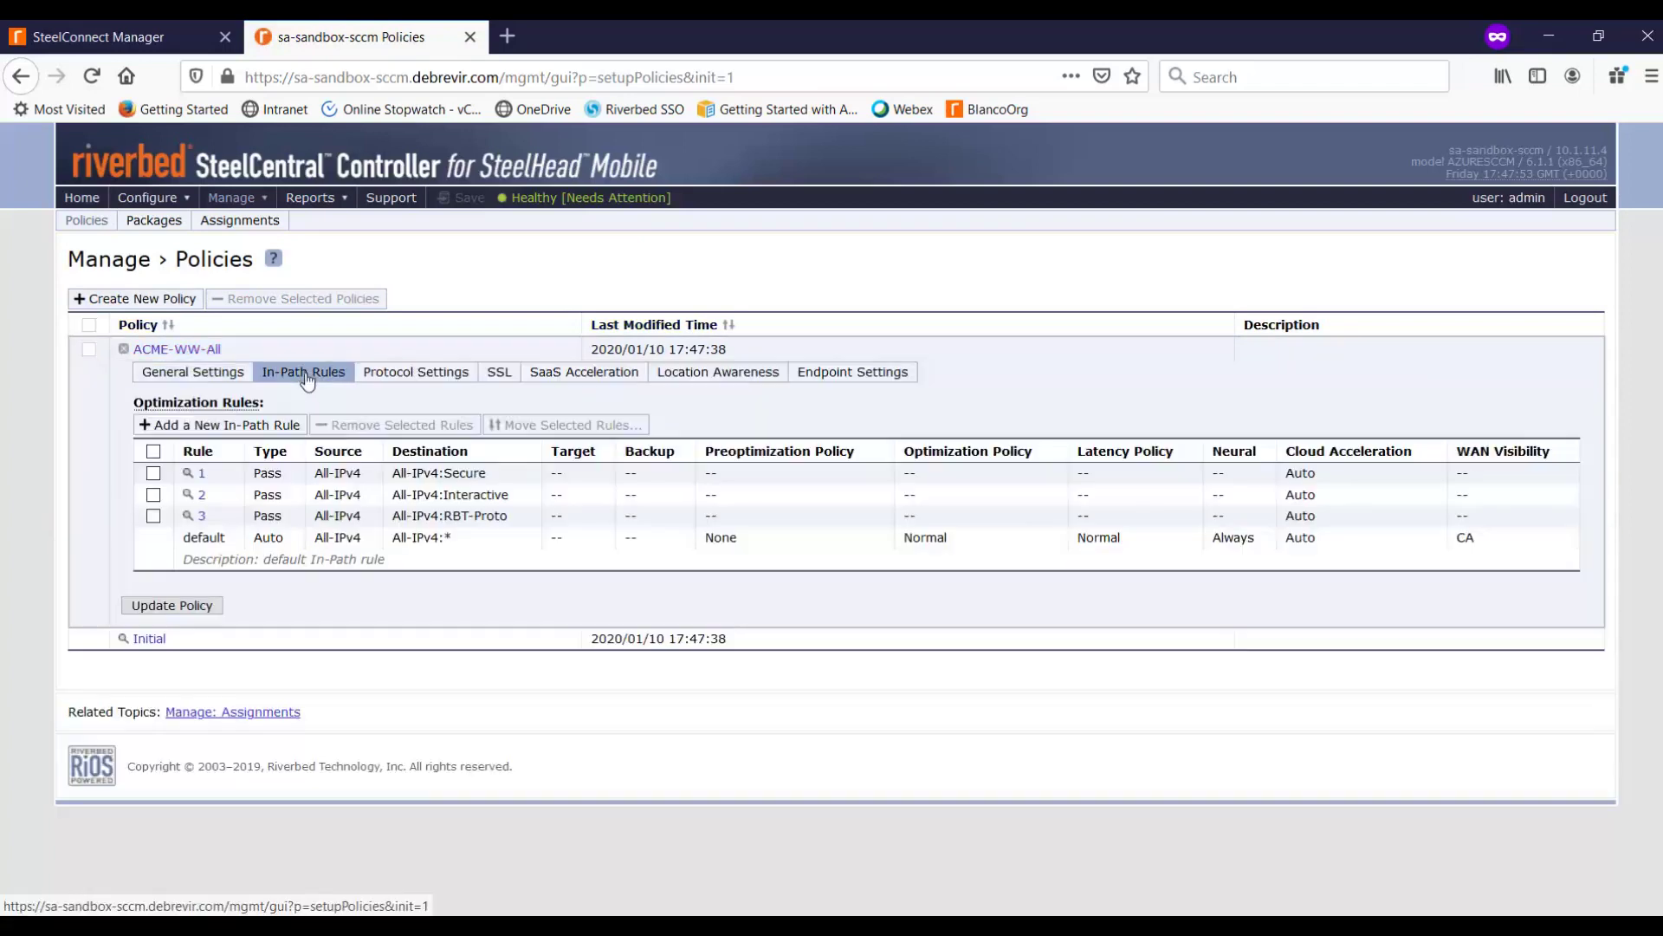
left_click(269, 426)
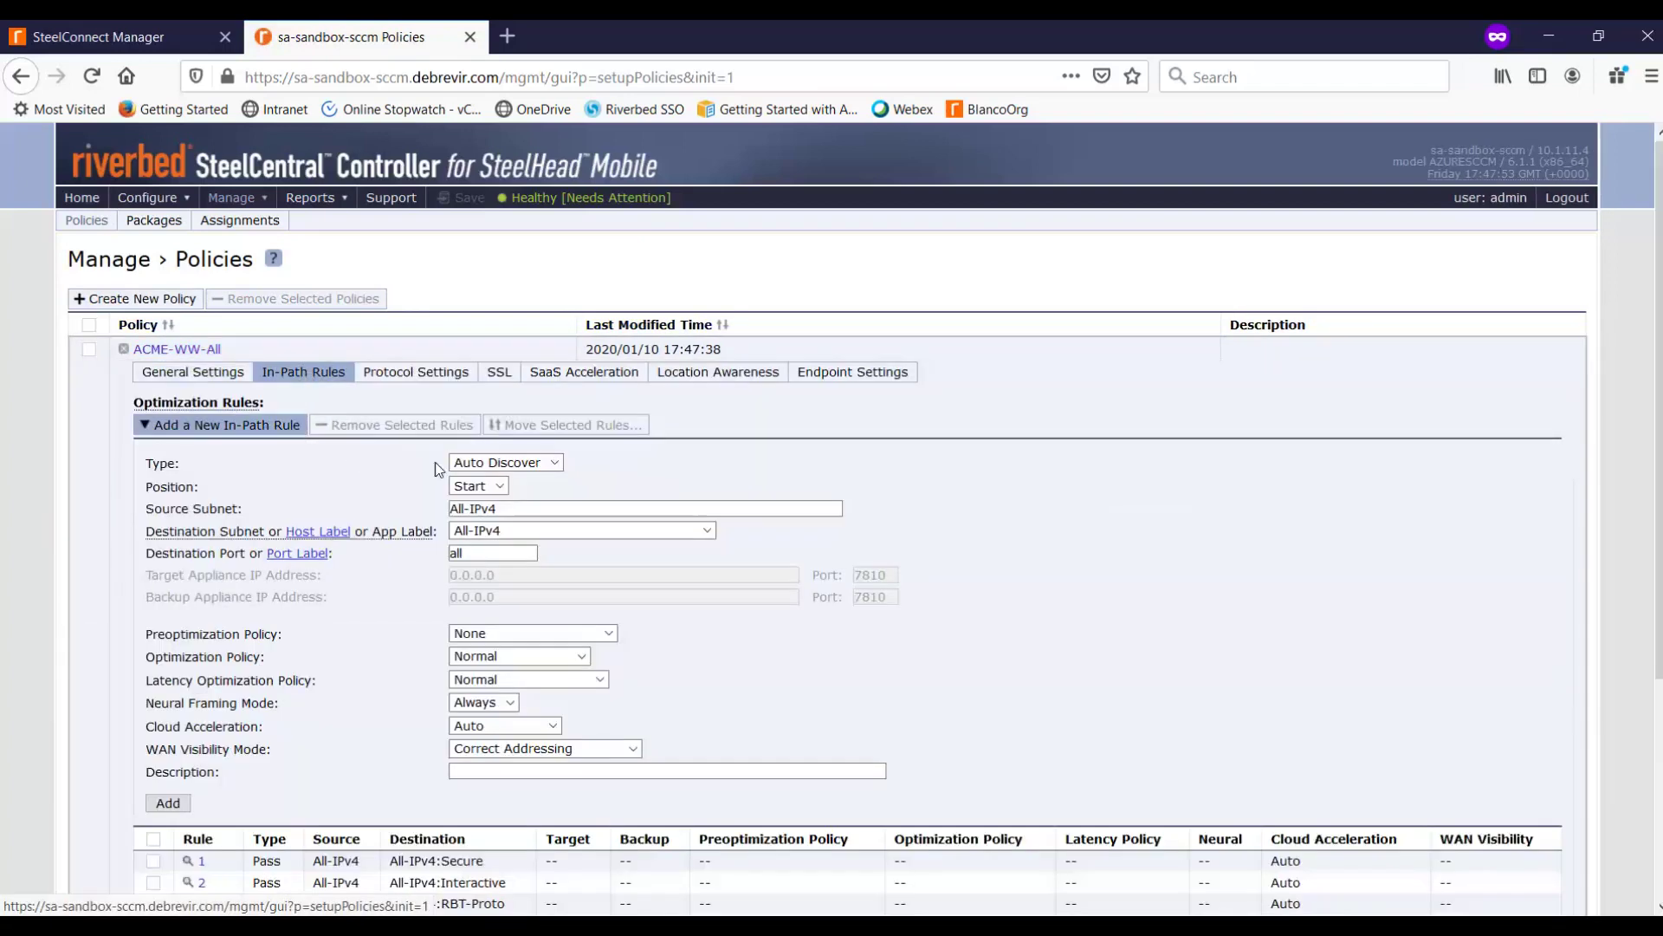
left_click(528, 530)
left_click(555, 620)
left_click(821, 530)
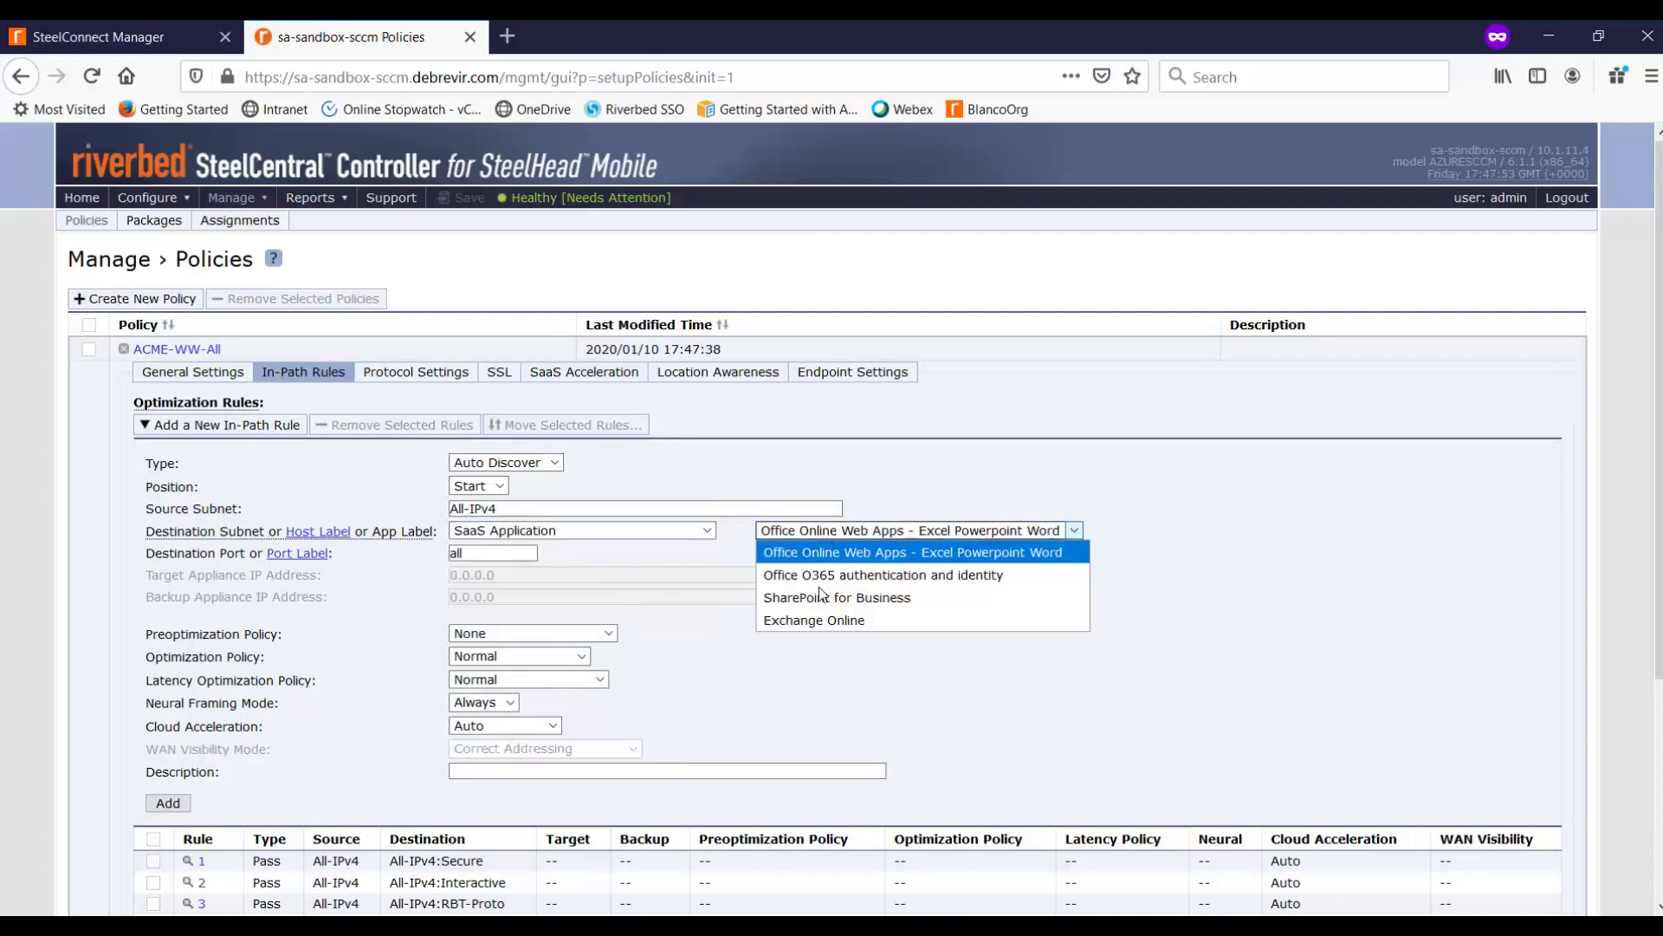
left_click(818, 602)
left_click(168, 804)
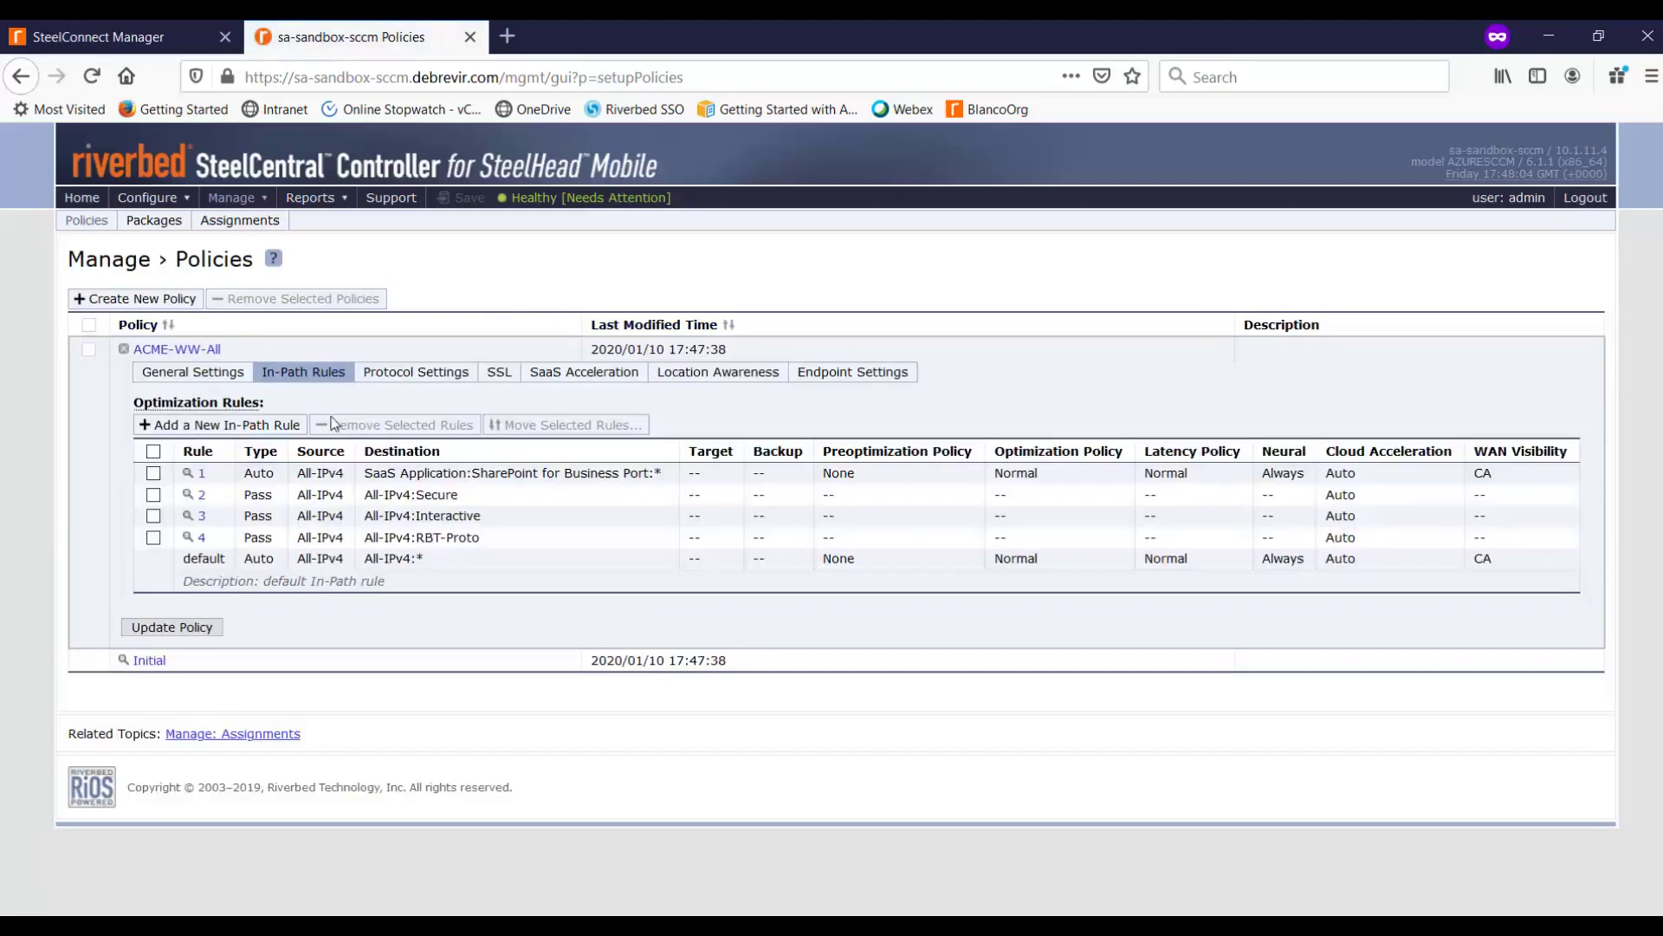
- Add a second SaaS Application in-path rule for Exchange Online to ACME-WW-All
left_click(221, 425)
left_click(507, 462)
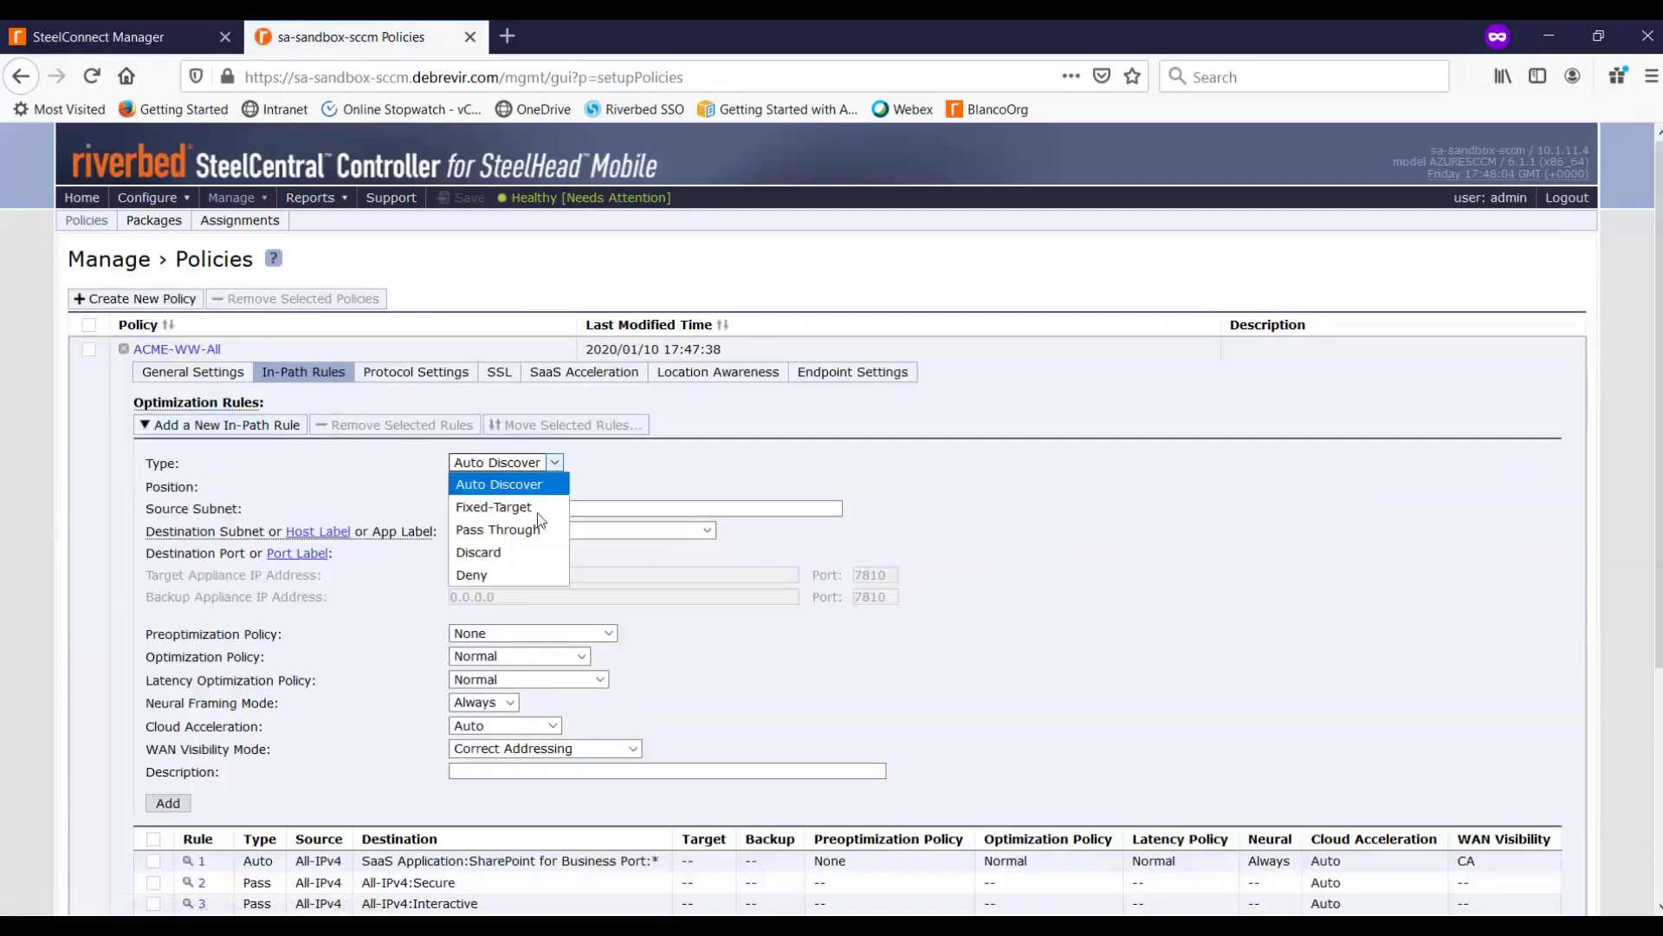
left_click(599, 492)
left_click(580, 530)
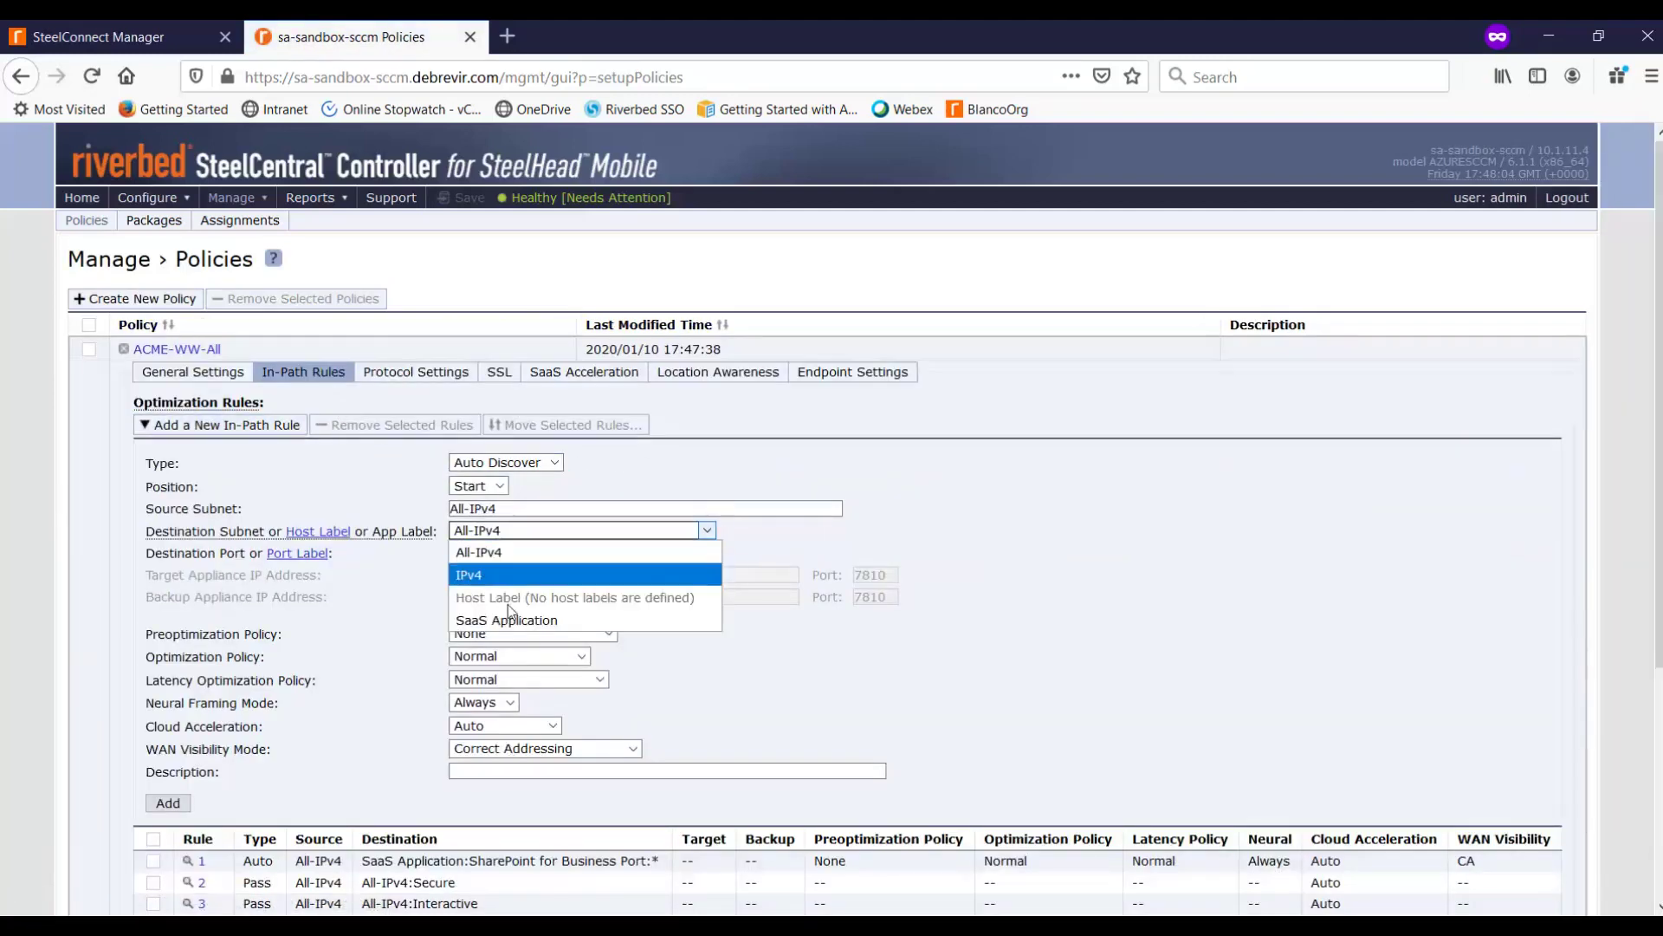
left_click(511, 617)
left_click(785, 527)
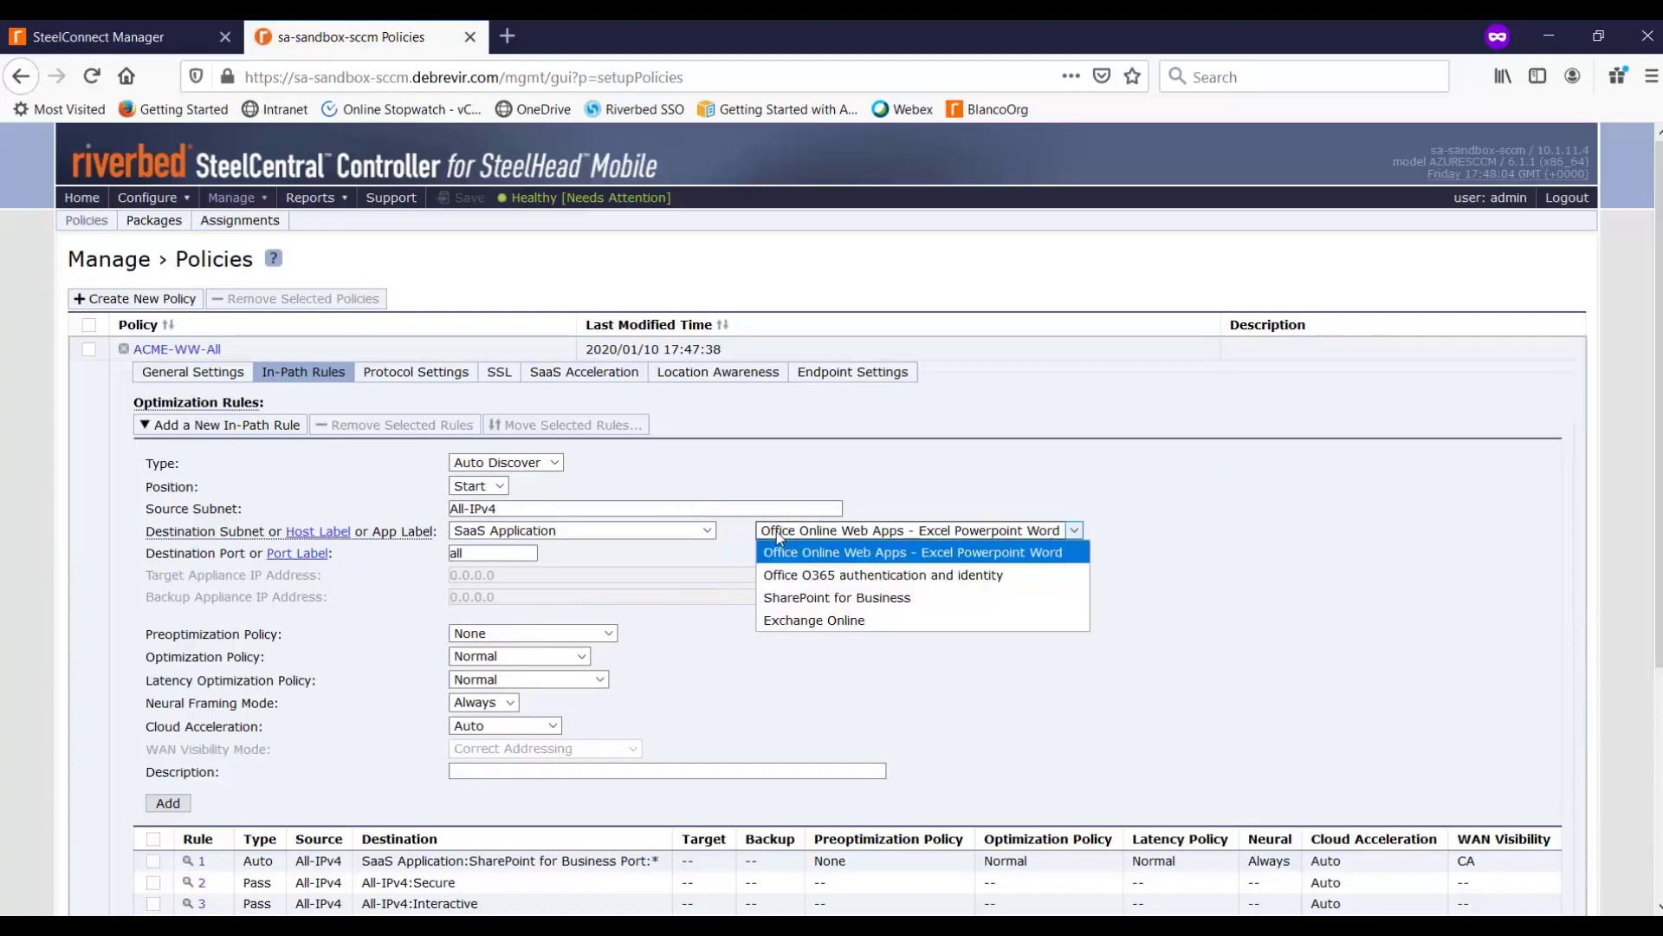
left_click(797, 617)
left_click(168, 803)
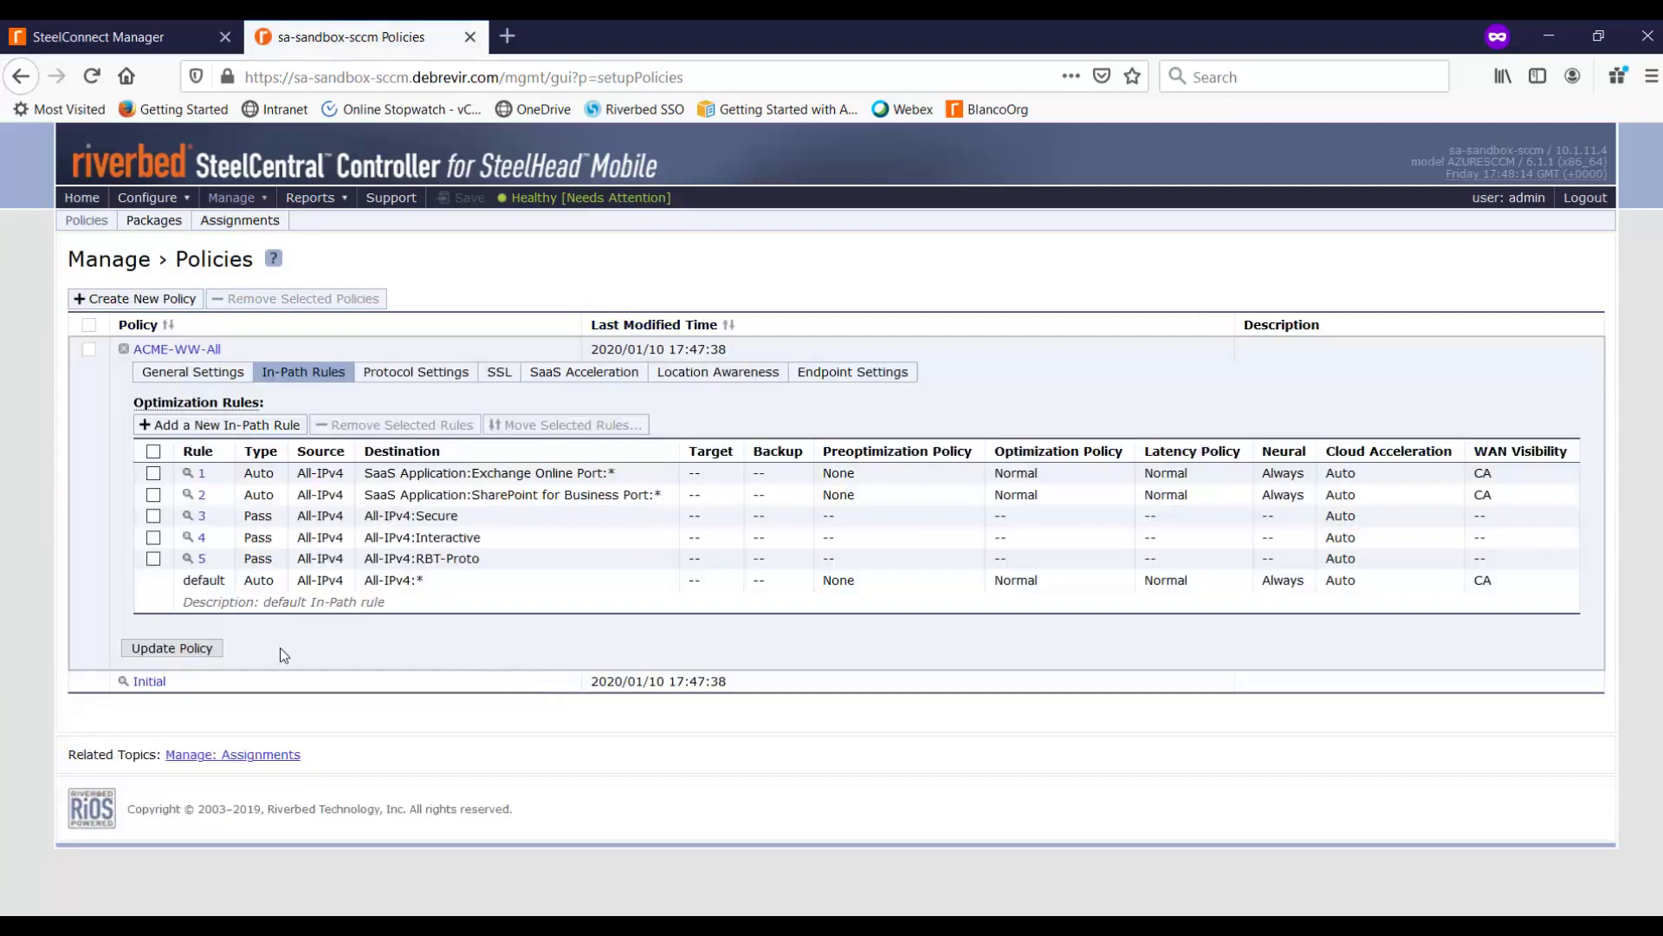
- Apply the new rules to the ACME-WW-All policy, save the controller configuration and show the Packages page
left_click(170, 650)
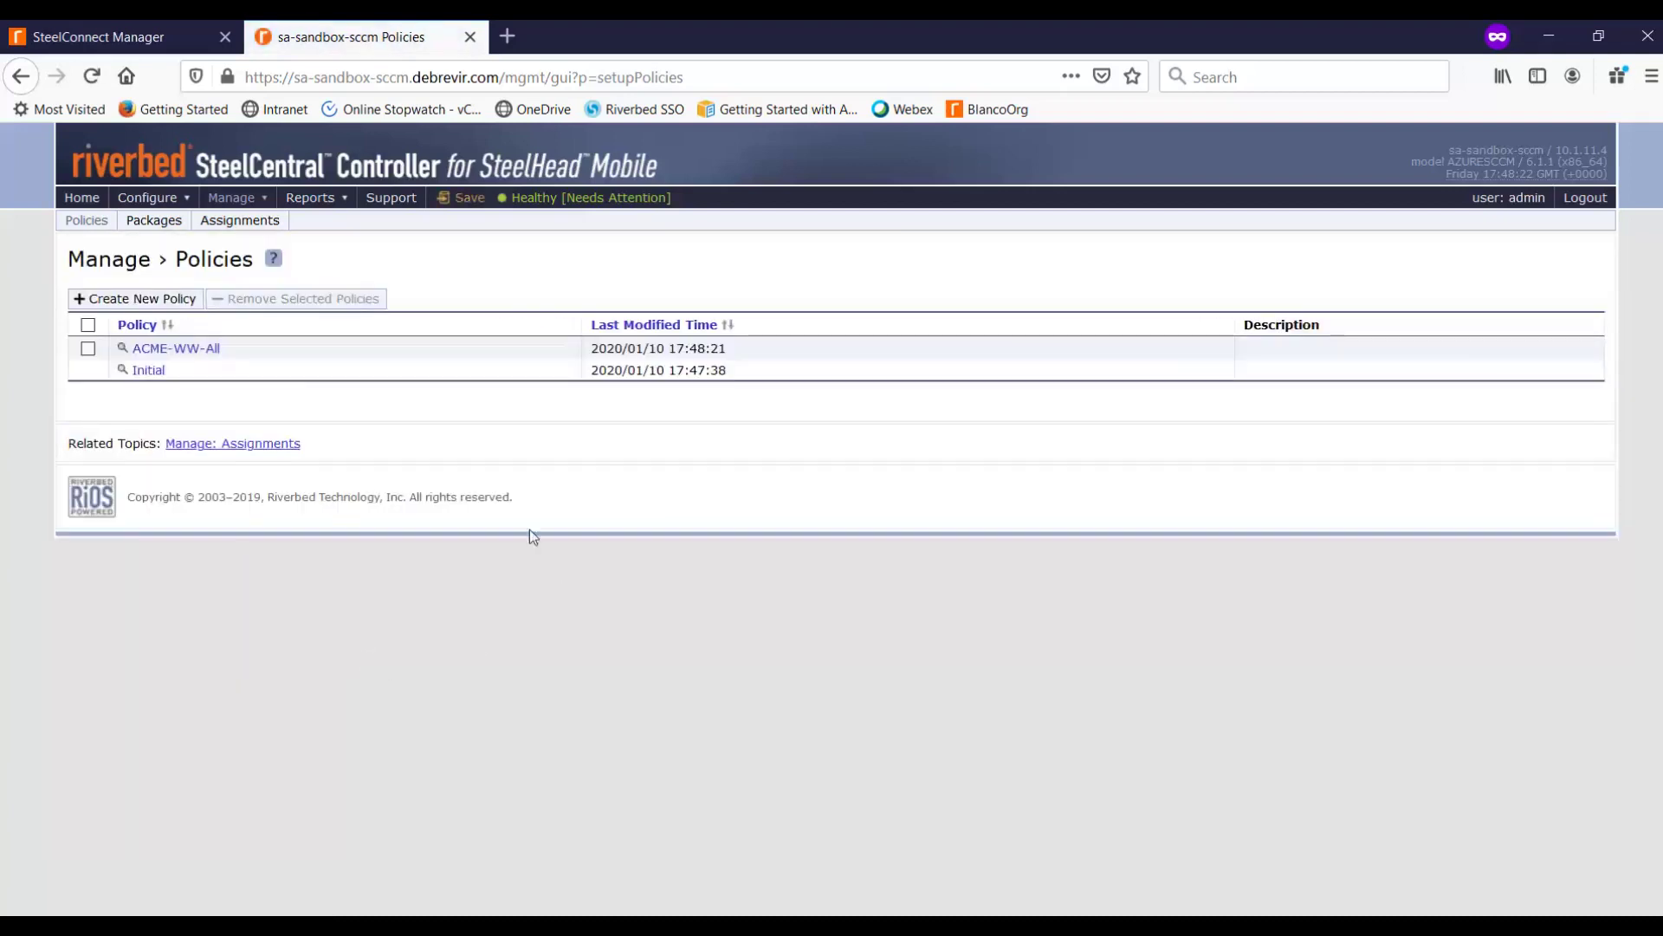
left_click(472, 200)
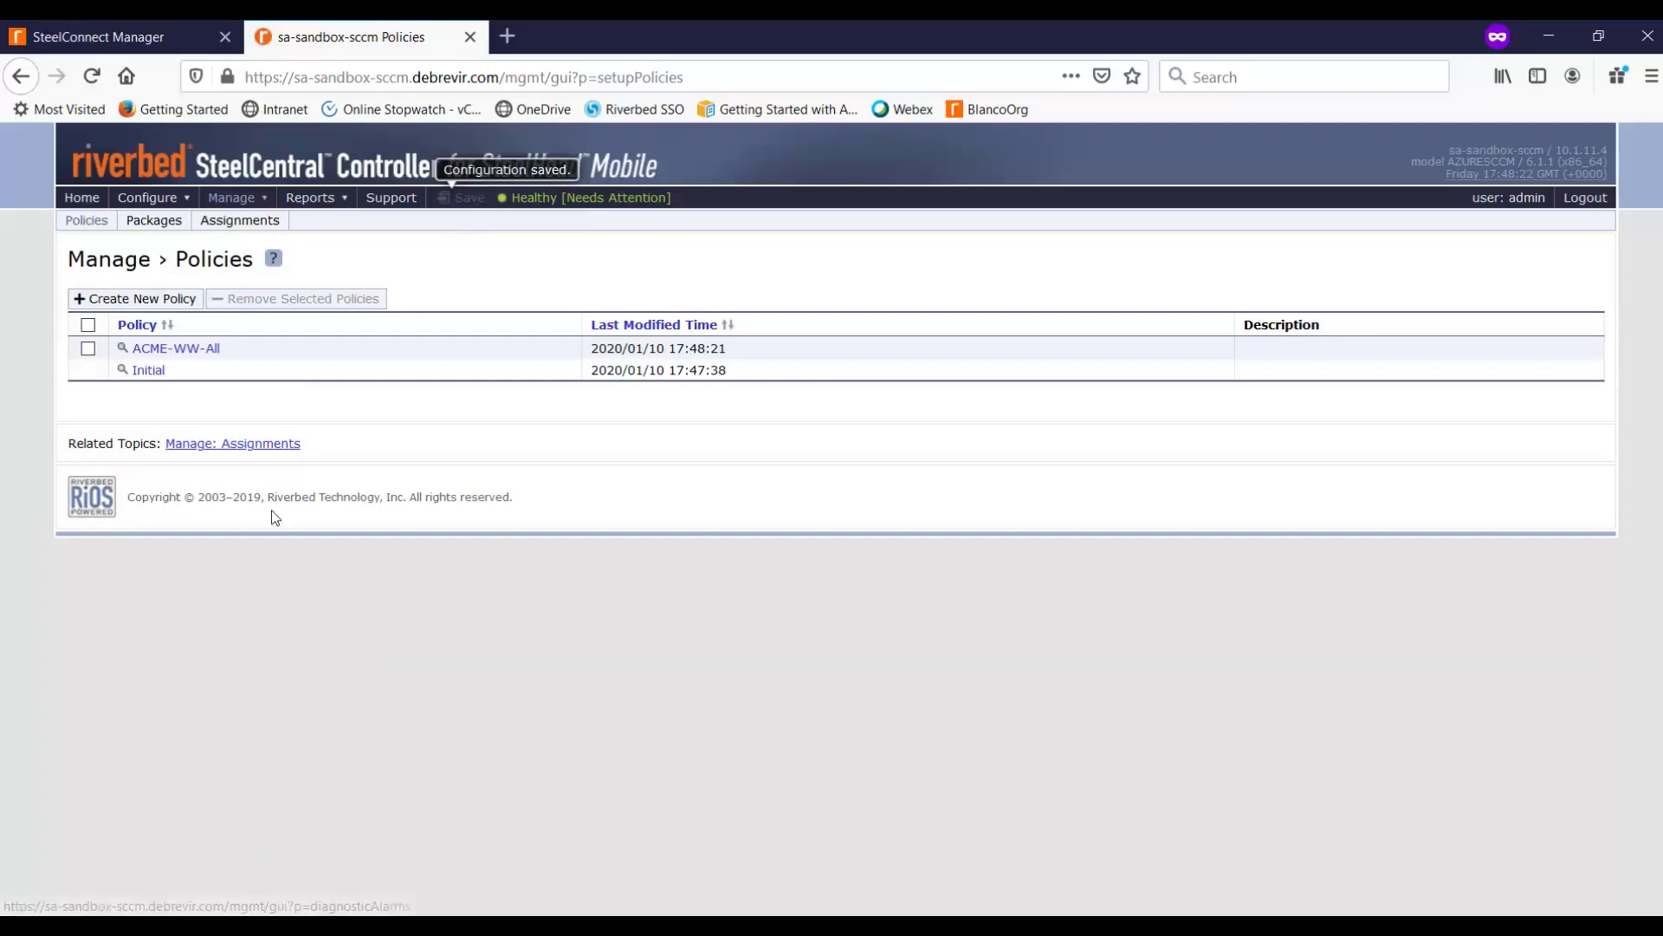
left_click(143, 227)
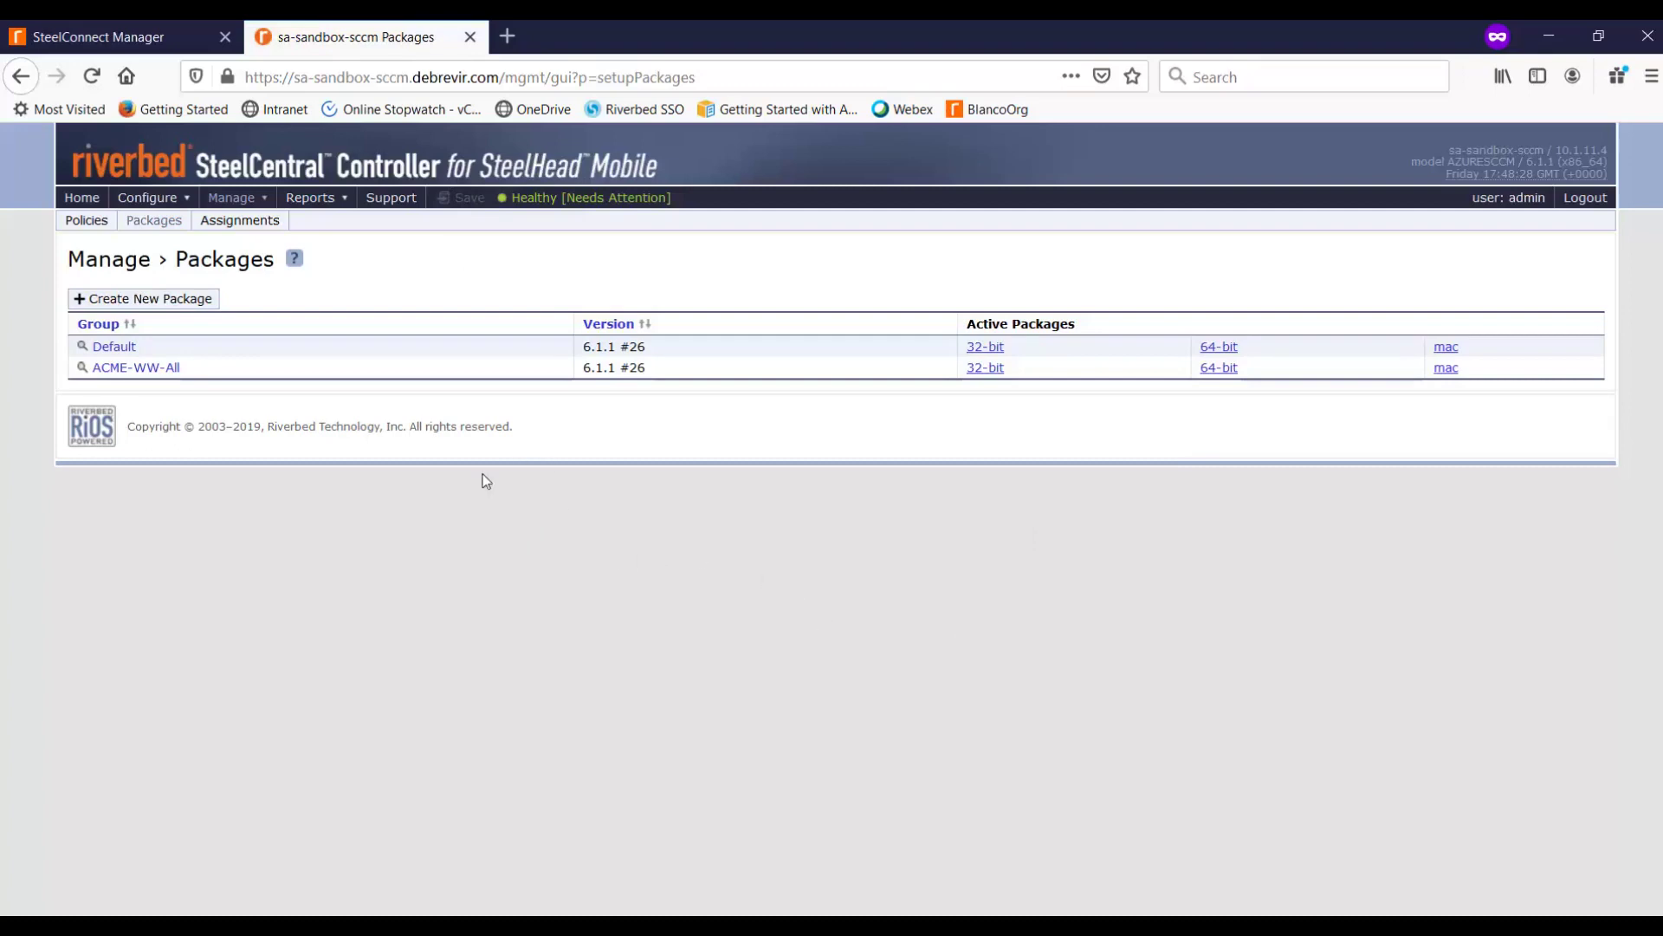
- Show SteelConnect Manager's SaaS Accelerator overview with Office 365 running, then stop the stopwatch at 06:48
left_click(128, 38)
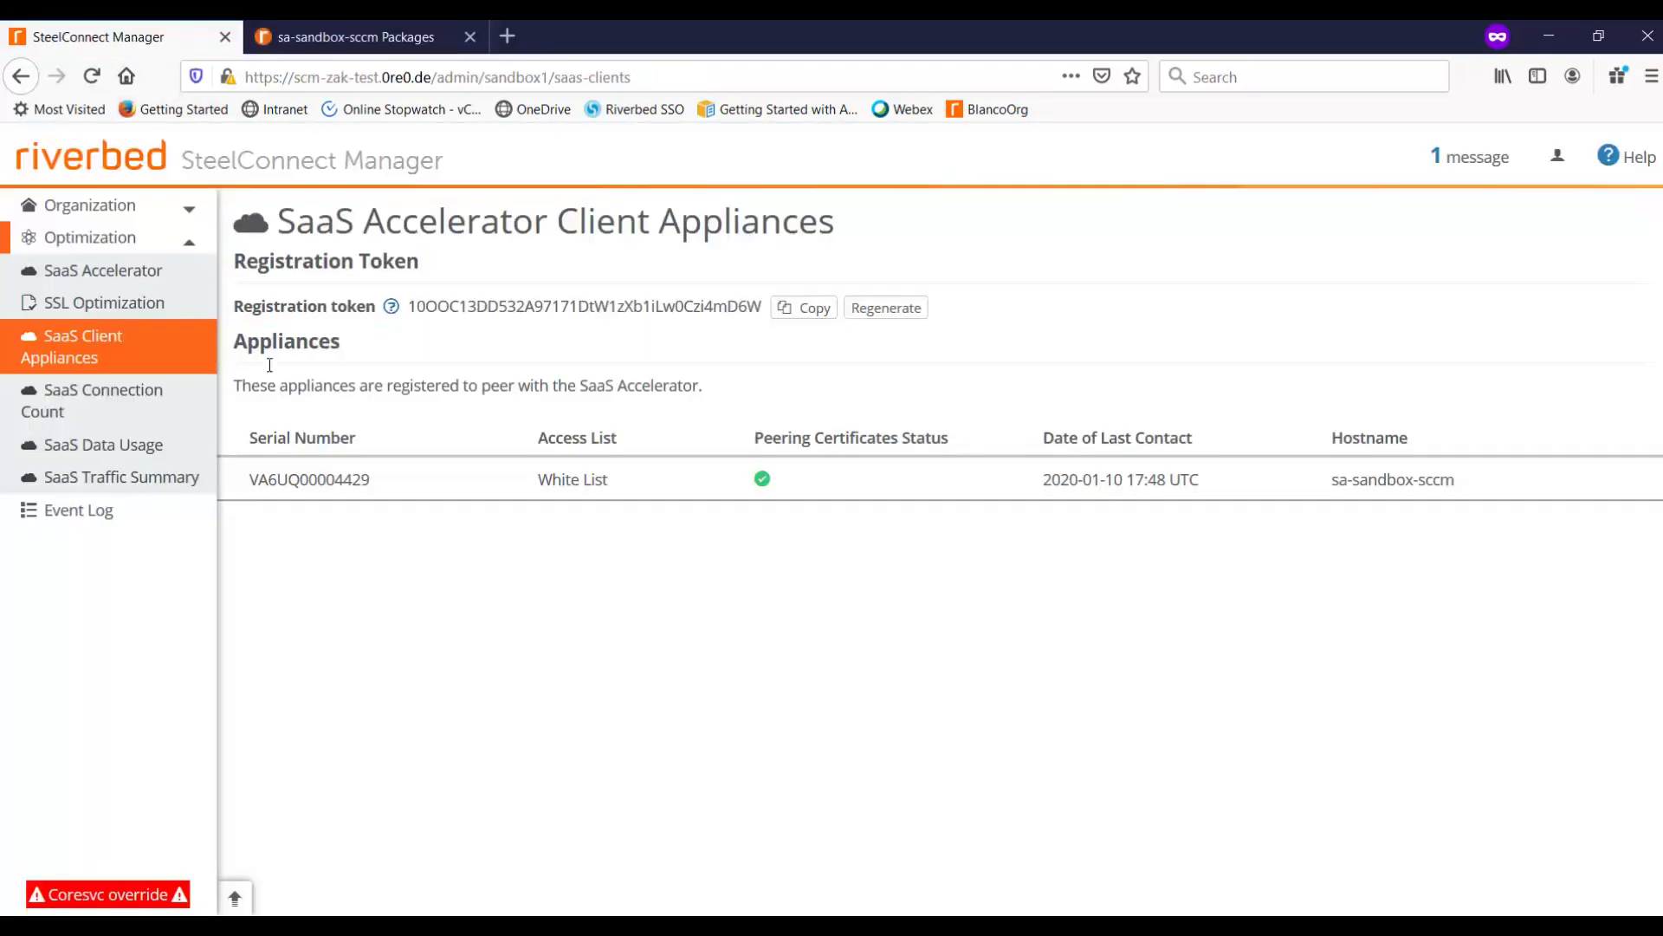
left_click(137, 281)
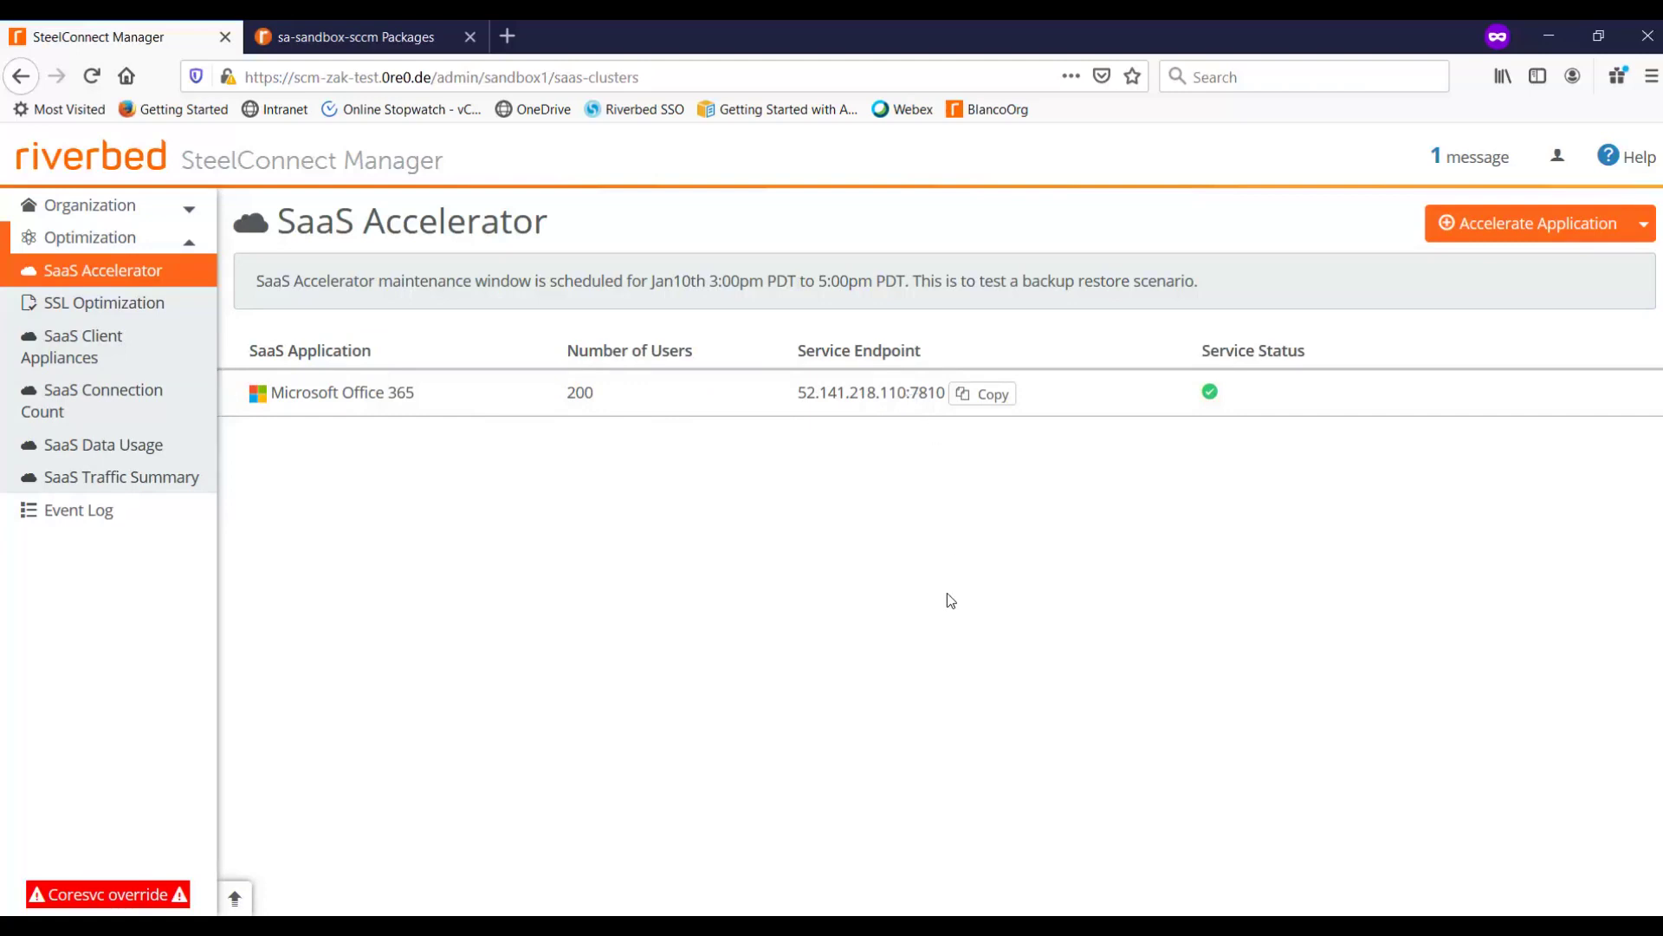
left_click(659, 866)
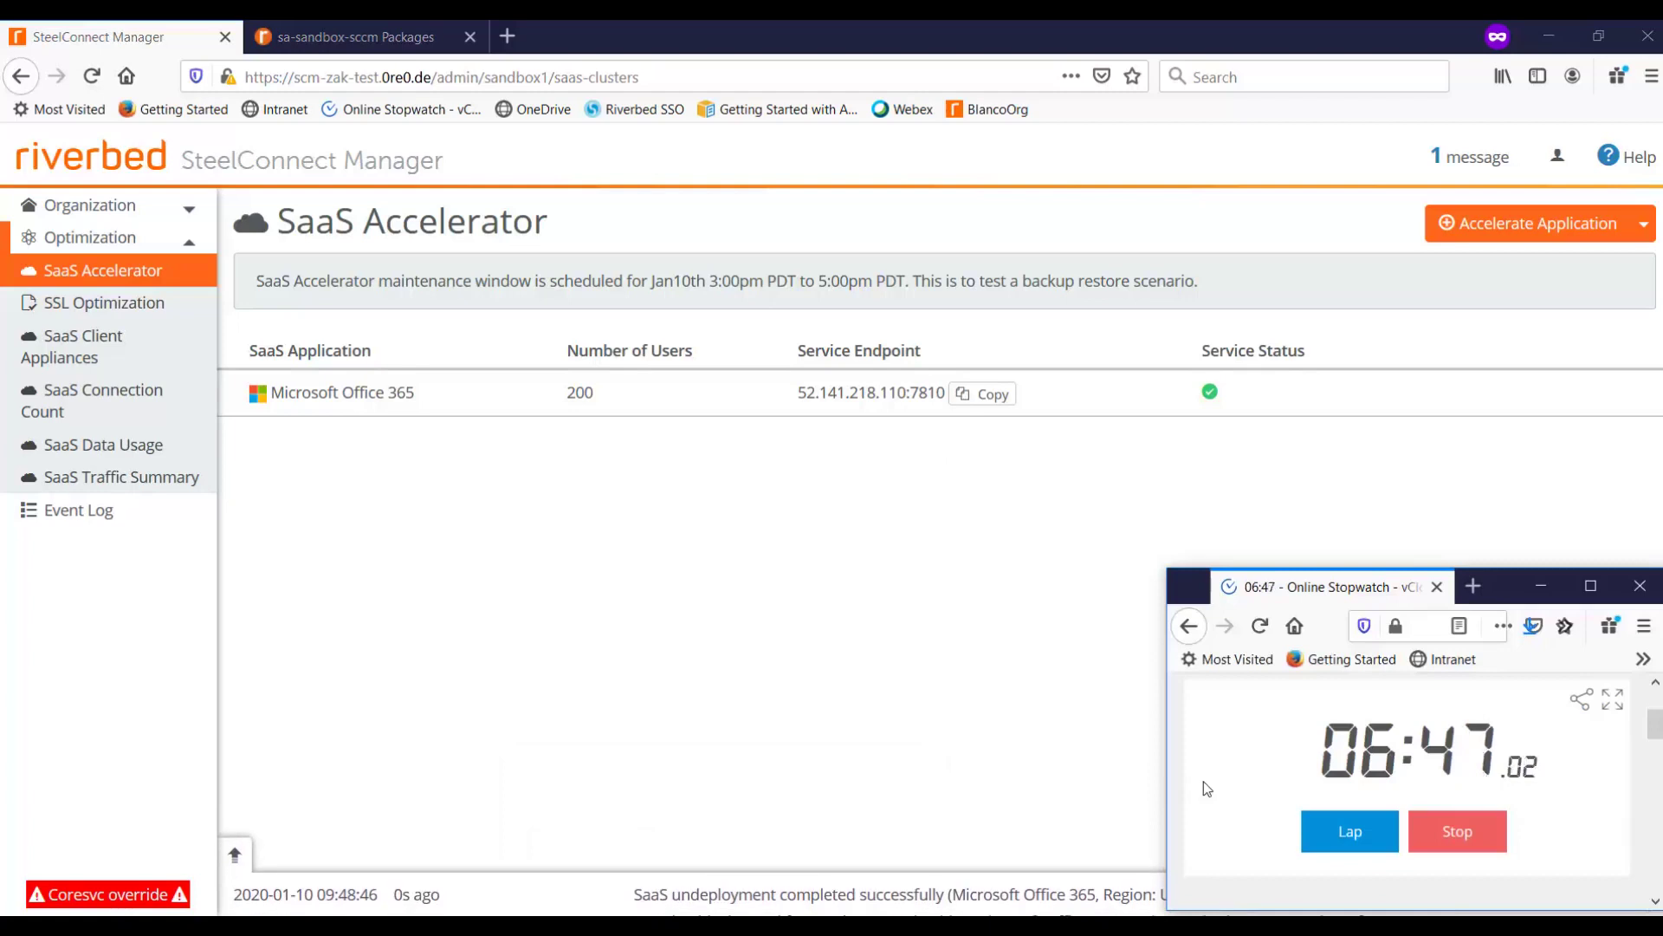
left_click(1466, 837)
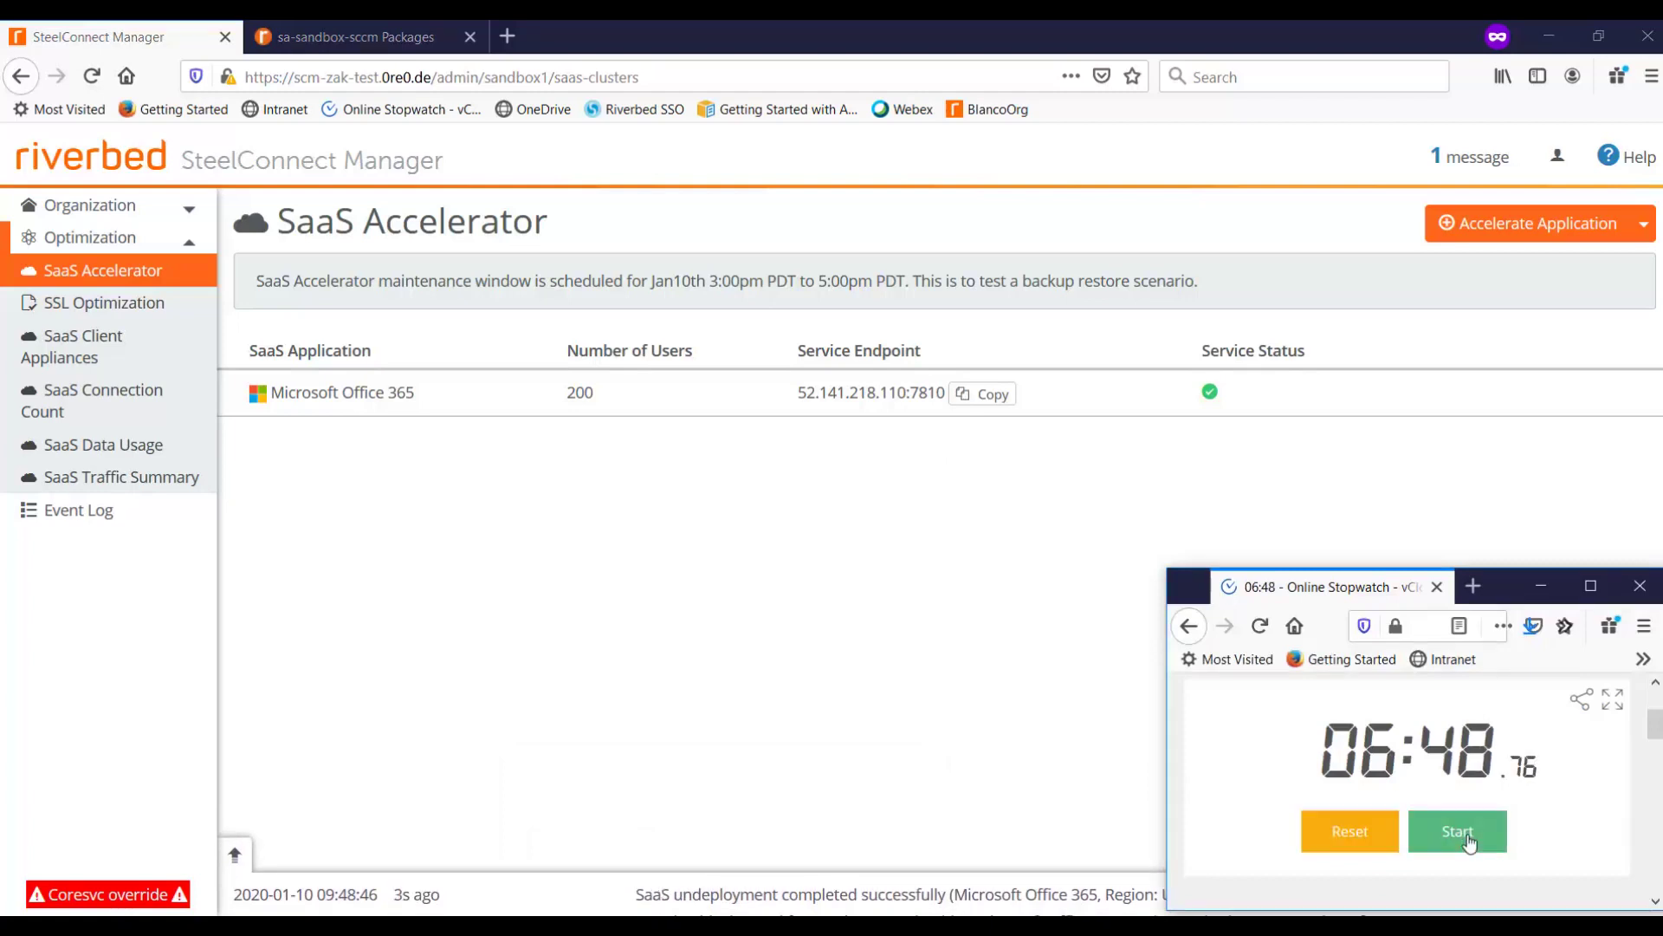